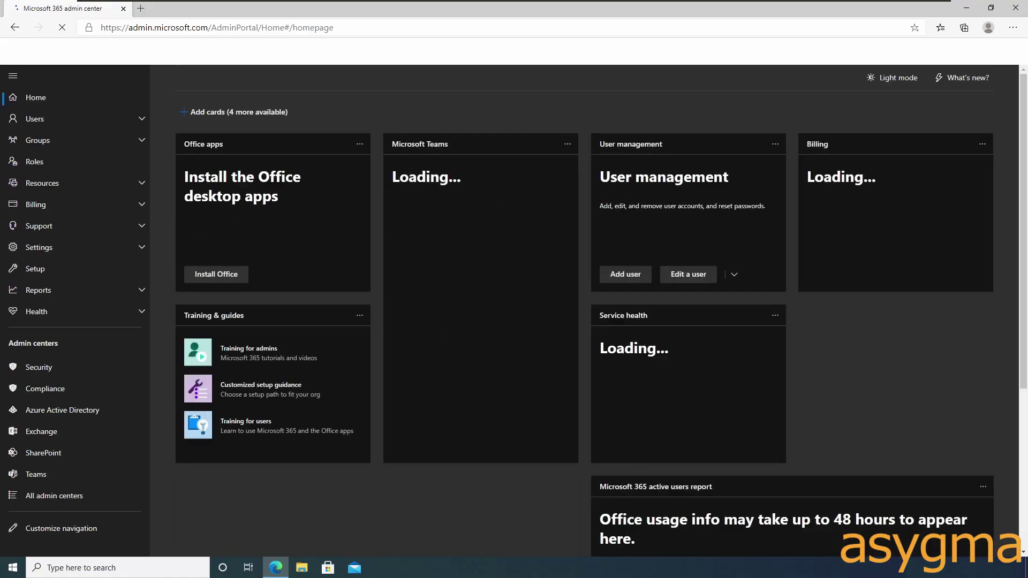
Find the Microsoft 365 Business Voice add-on at £12.00 per user per month among the purchasable services and start buying it.
left_click(59, 204)
left_click(68, 223)
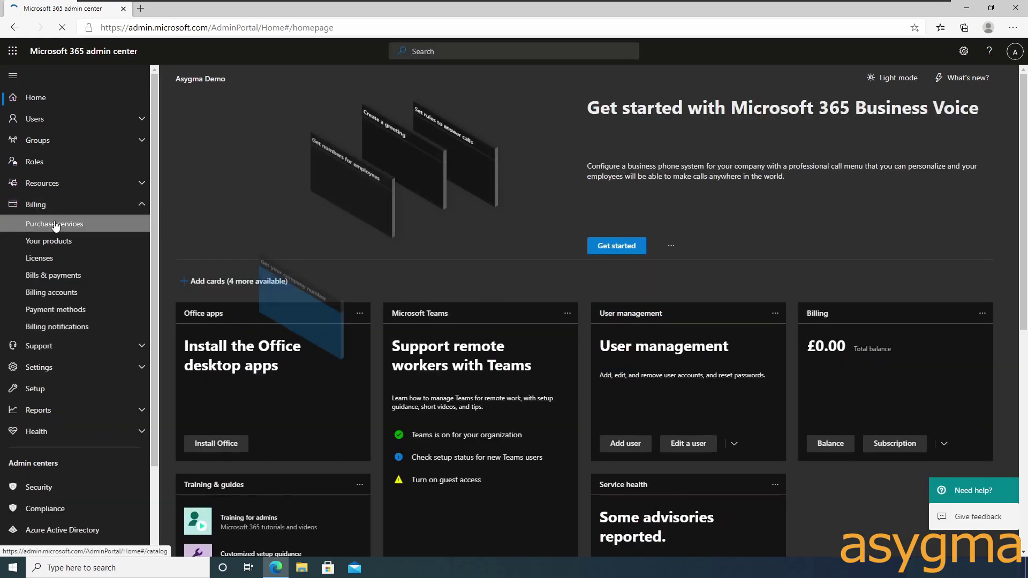
scroll(694, 467, "down", 15)
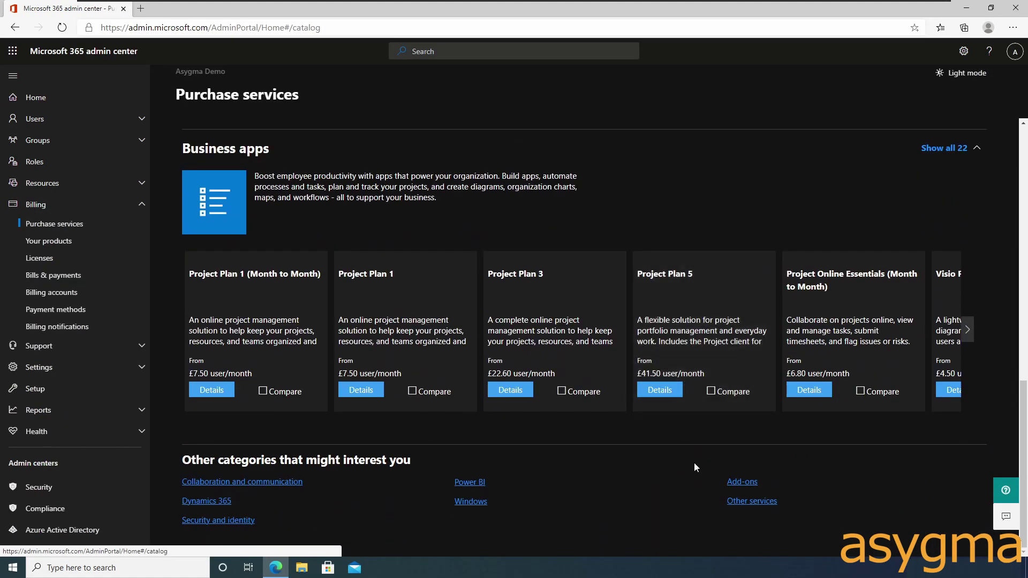
left_click(742, 482)
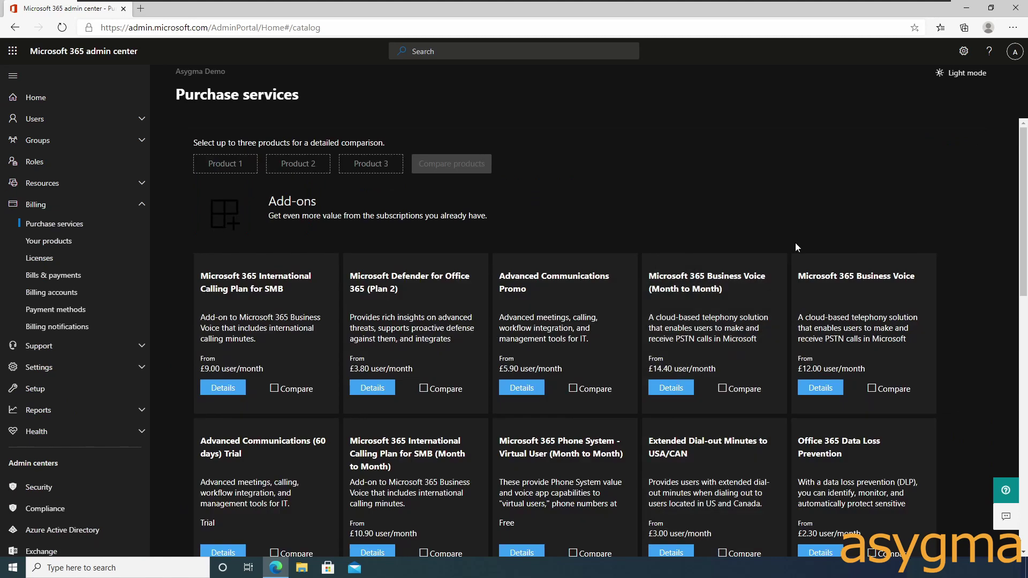
left_click(824, 390)
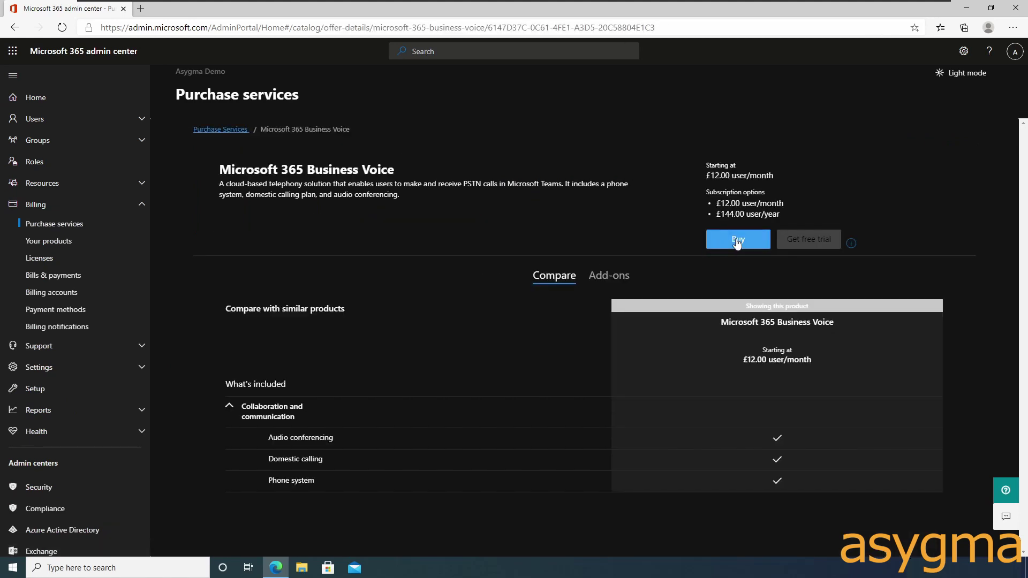
left_click(738, 242)
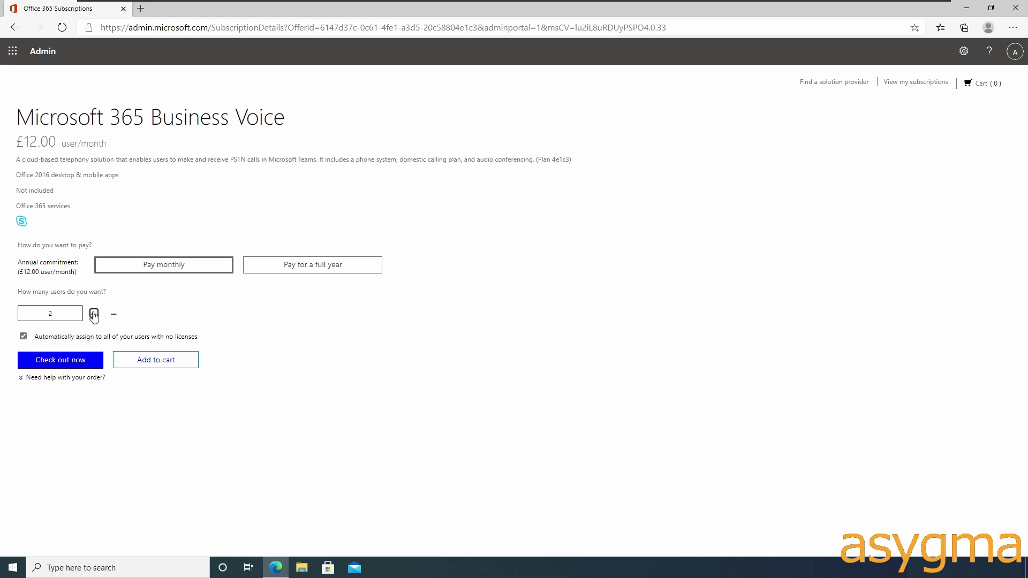
Set the Business Voice order to 10 users and proceed to checkout.
left_click(93, 314)
left_click(94, 315)
left_click(94, 315)
left_click(94, 315)
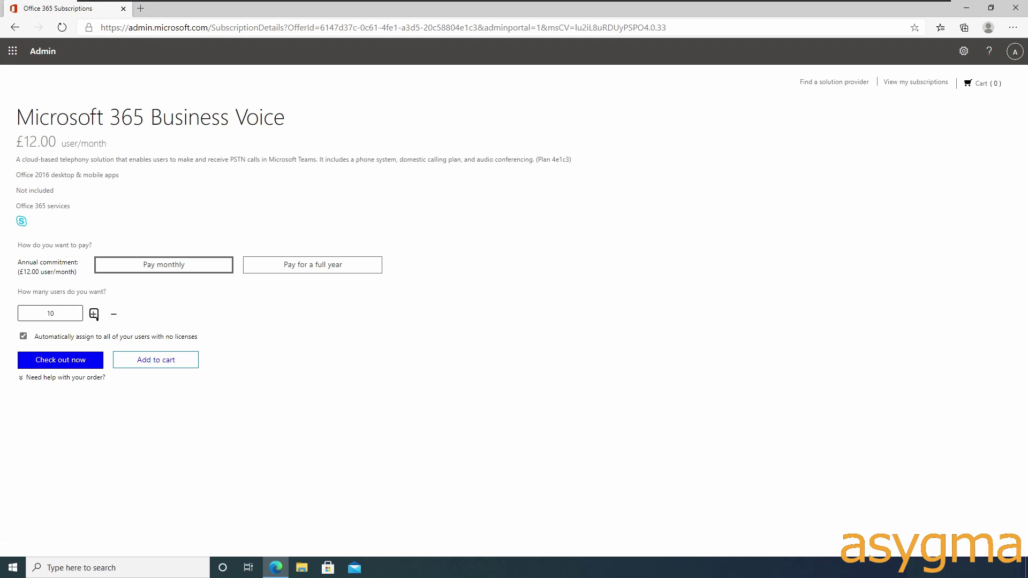
left_click(77, 363)
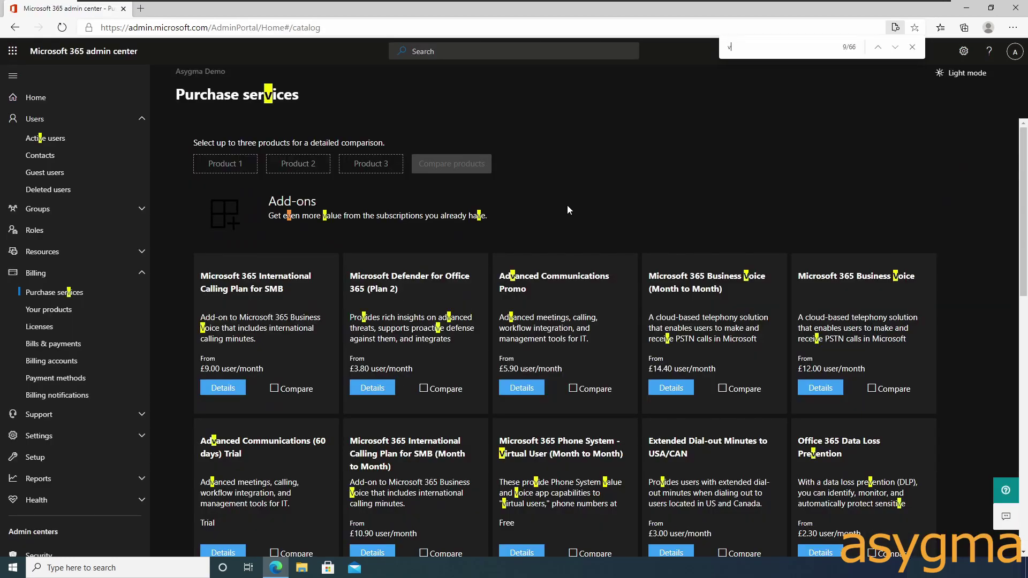
Find the Microsoft 365 Phone System - Virtual User add-on and check out 20 licences without automatic assignment to unlicensed users.
type("irtu")
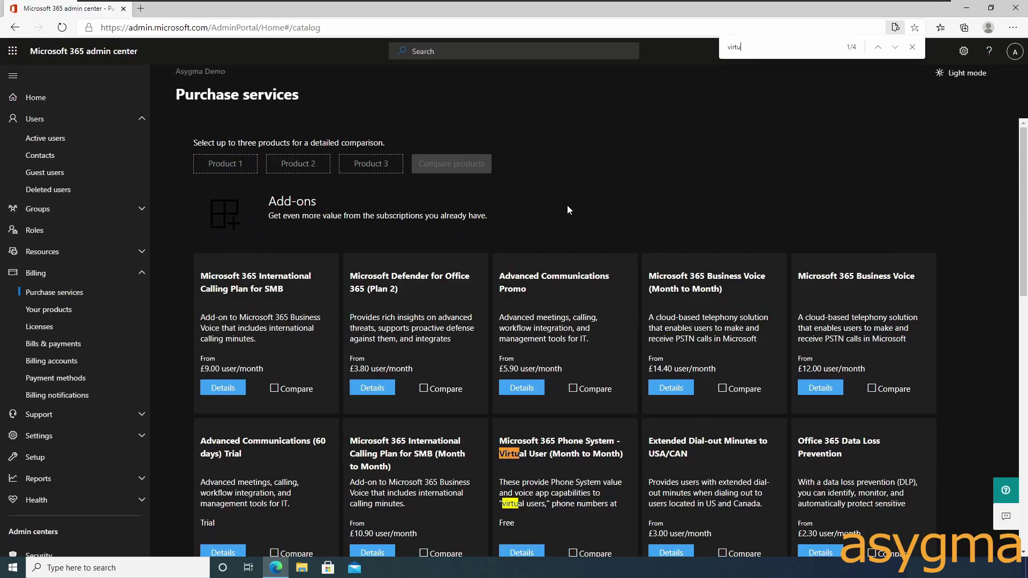
left_click(538, 448)
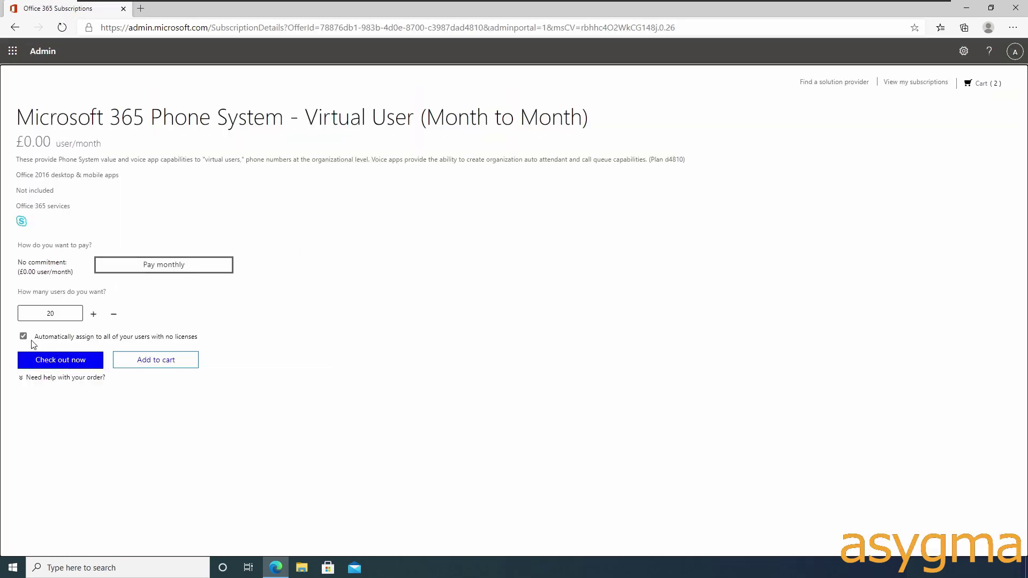
left_click(23, 336)
left_click(65, 362)
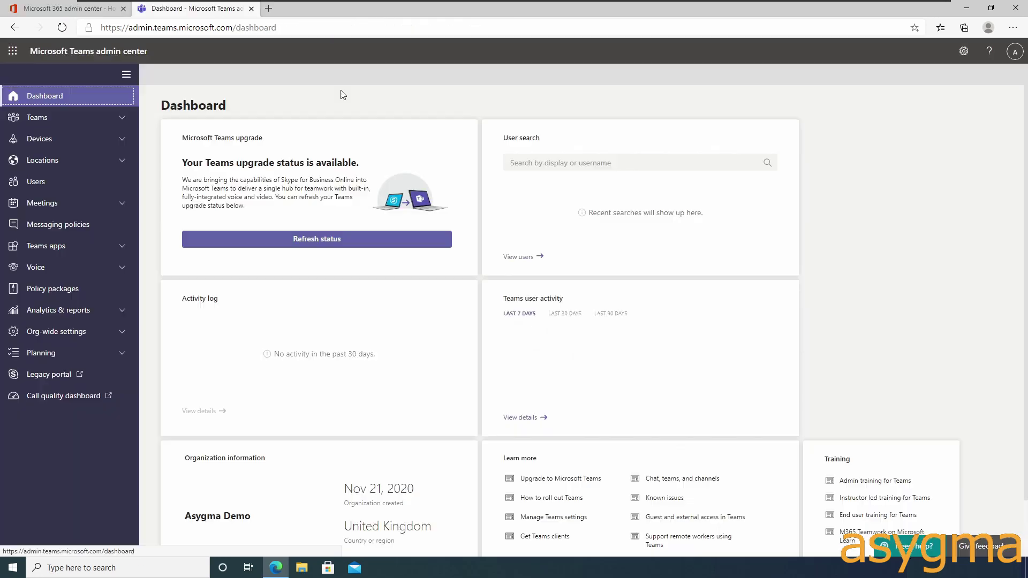
Start a new emergency address in the Teams admin center named Asygma Office, with United Kingdom as the country.
left_click(102, 160)
left_click(73, 203)
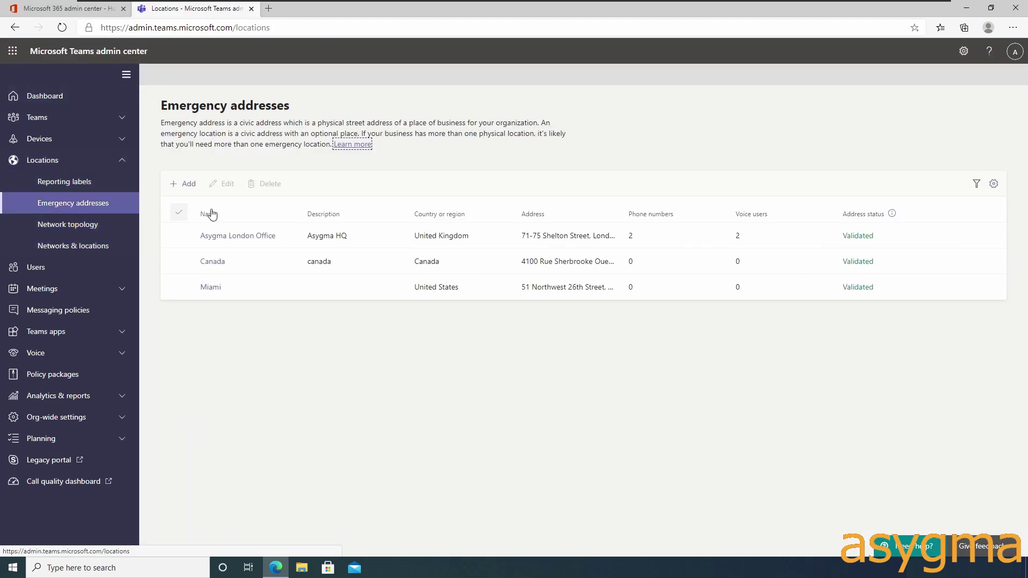
left_click(183, 184)
type("Asygma Office")
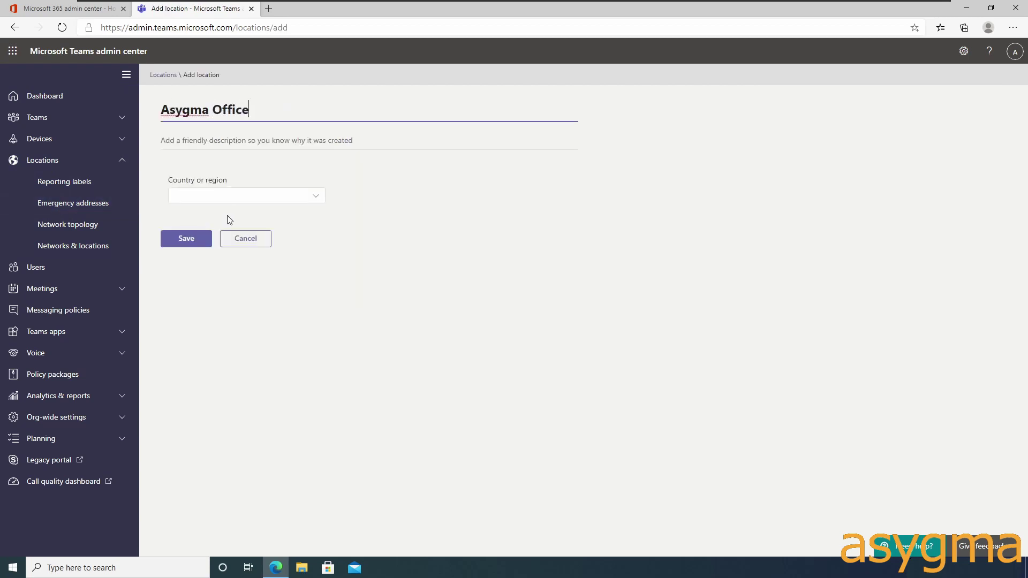
left_click(246, 199)
scroll(477, 225, "down", 20)
left_click(413, 374)
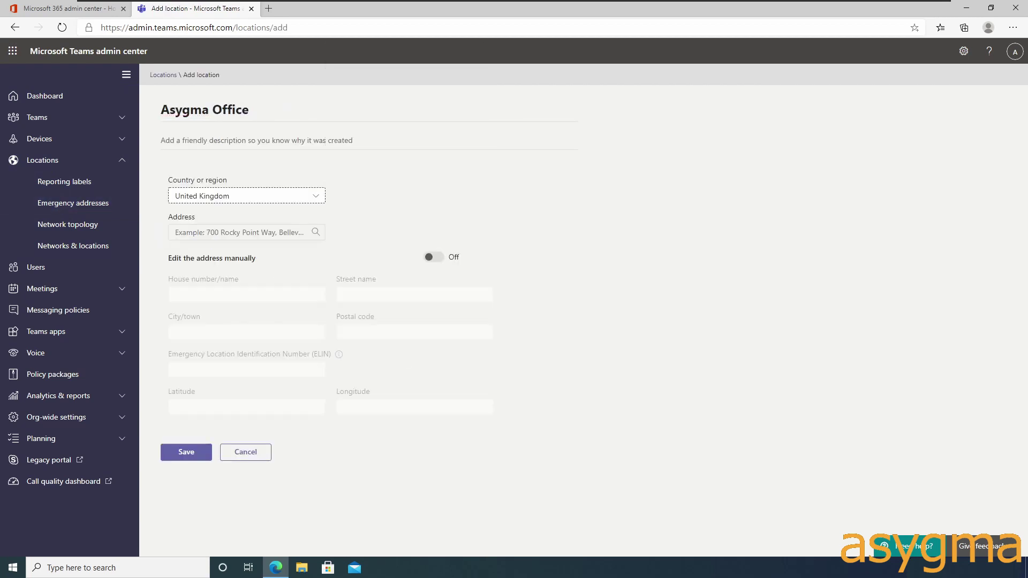
Enable manual address editing and enter the office's house number and street name in their separate fields.
left_click(434, 257)
type("71-75 Shelton Street")
left_click(414, 295)
type("71-75 Shelton Street")
left_click(246, 294)
key("BackSpace")
key("BackSpace")
key("BackSpace")
key("BackSpace")
key("BackSpace")
key("BackSpace")
key("BackSpace")
key("BackSpace")
key("BackSpace")
key("BackSpace")
key("BackSpace")
key("BackSpace")
key("BackSpace")
key("BackSpace")
key("BackSpace")
left_click(343, 294)
key("Delete")
key("Delete")
key("Delete")
key("Delete")
key("Delete")
key("Delete")
Enter the office's city and postal code in the emergency address.
left_click(246, 332)
type("London")
key("Tab")
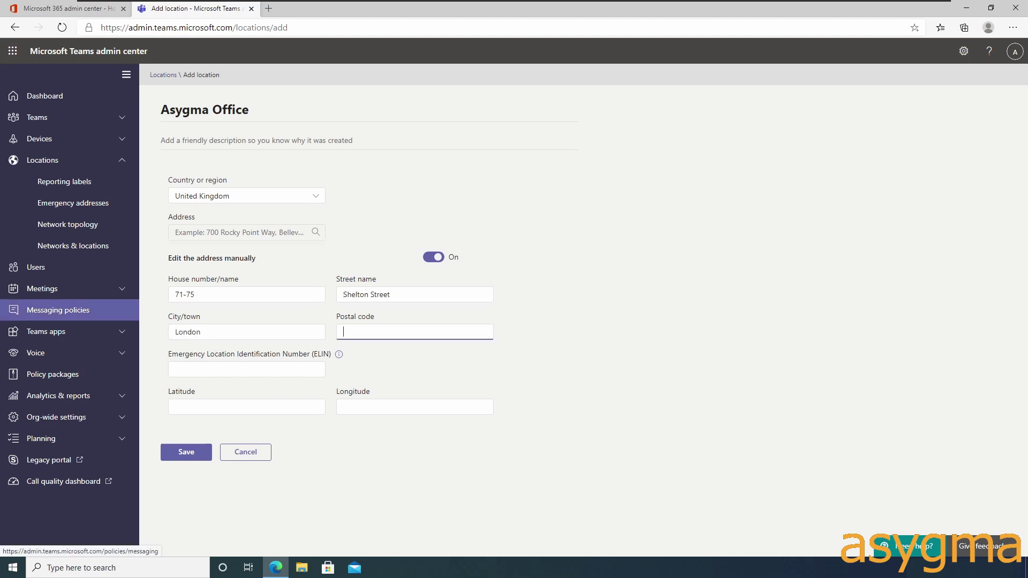
type("WC2H 9FD")
scroll(631, 360, "down", 2)
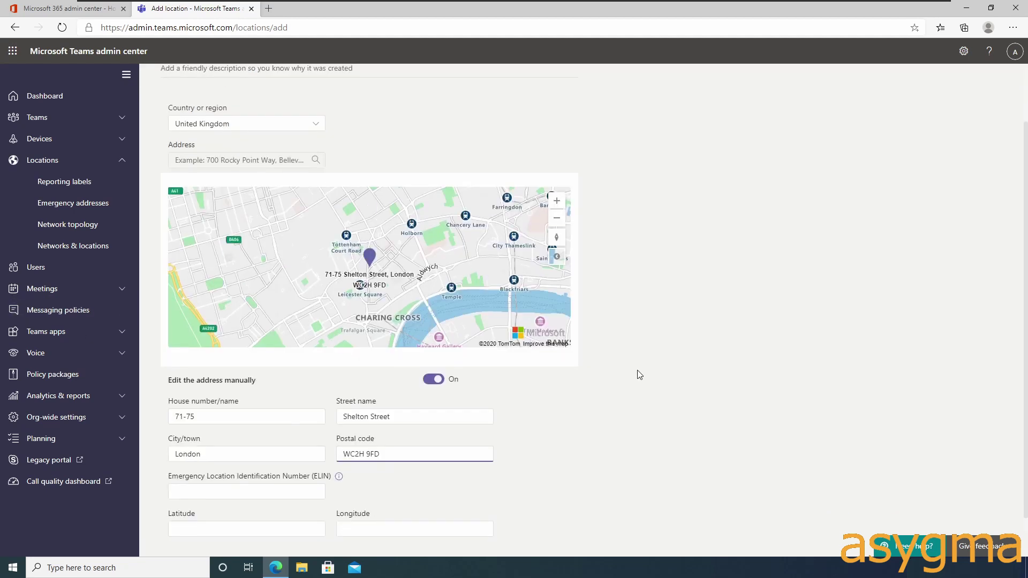
Set the emergency address coordinates to latitude 51.5143 and longitude -0.1258, and save the location.
left_click(244, 482)
key("super+v")
left_click(206, 305)
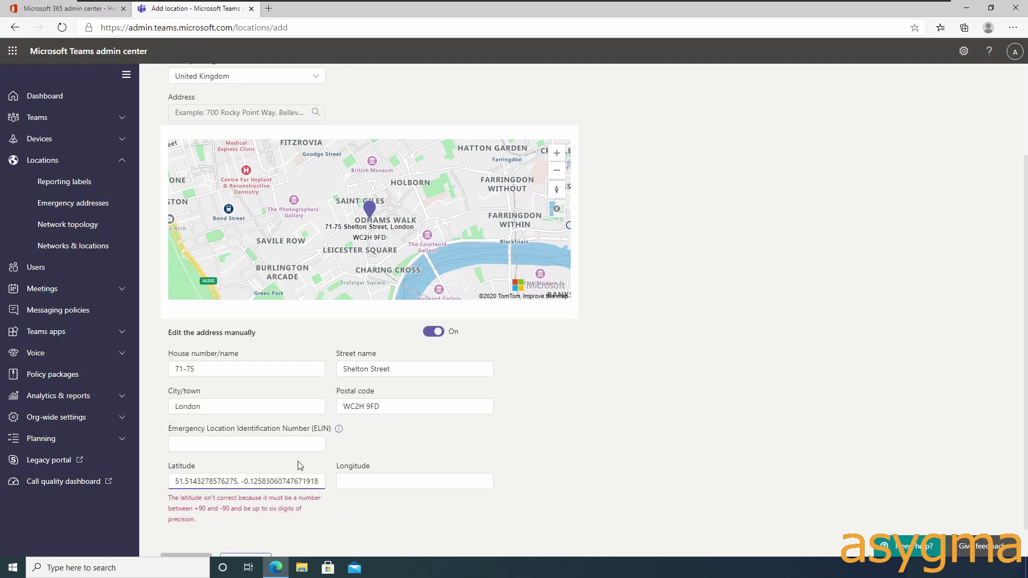
left_click_drag(320, 481, 201, 482)
key("ctrl+x")
left_click(414, 481)
key("ctrl+v")
left_click(246, 482)
key("BackSpace")
key("BackSpace")
key("BackSpace")
left_click_drag(421, 481, 368, 481)
key("BackSpace")
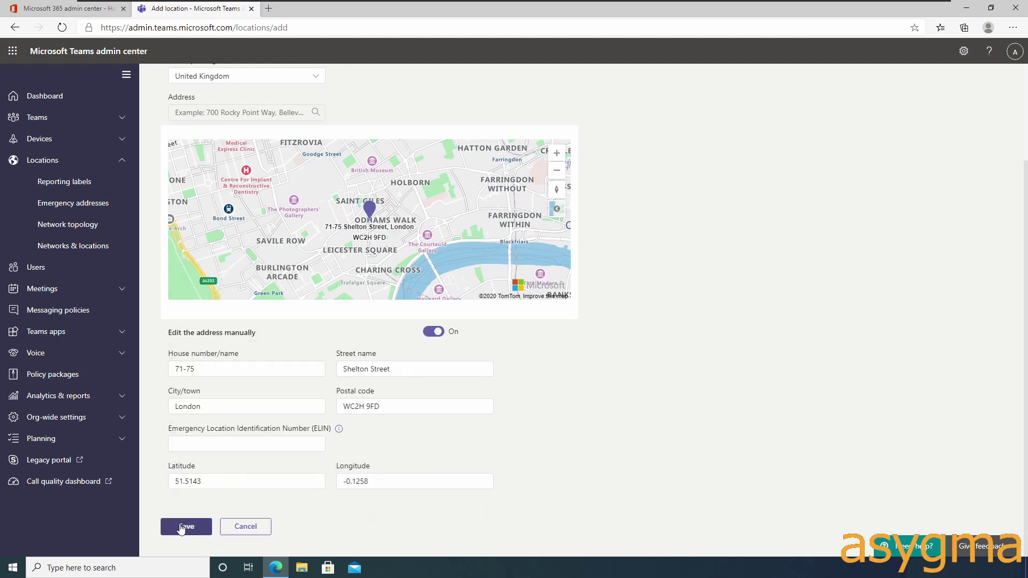
left_click(182, 527)
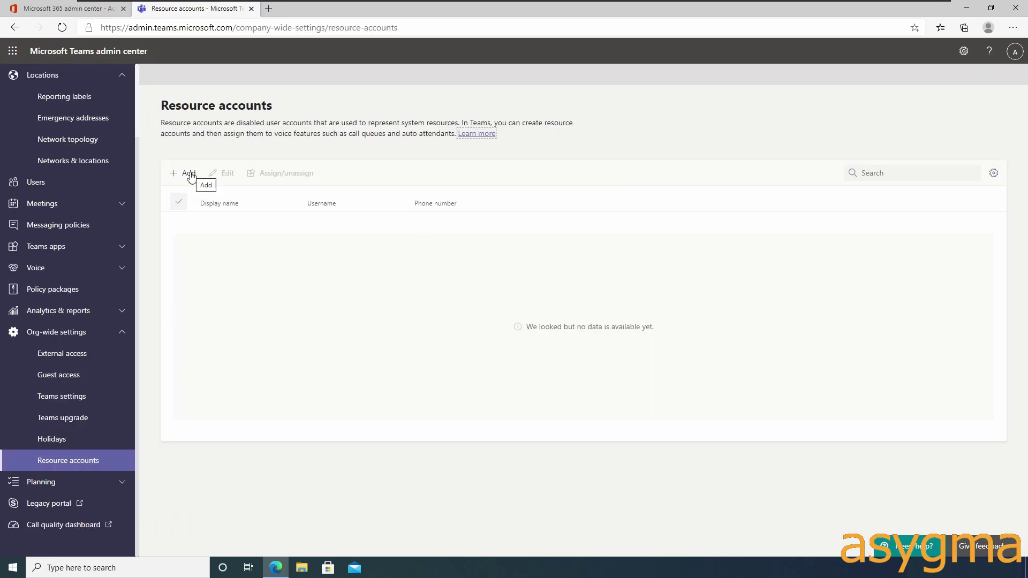
Add an auto attendant resource account with RA-AA-Main_switchboard as display name and username.
left_click(186, 173)
left_click(926, 111)
key("ctrl+v")
left_click(857, 155)
key("ctrl+v")
left_click(878, 201)
left_click(882, 222)
left_click(872, 532)
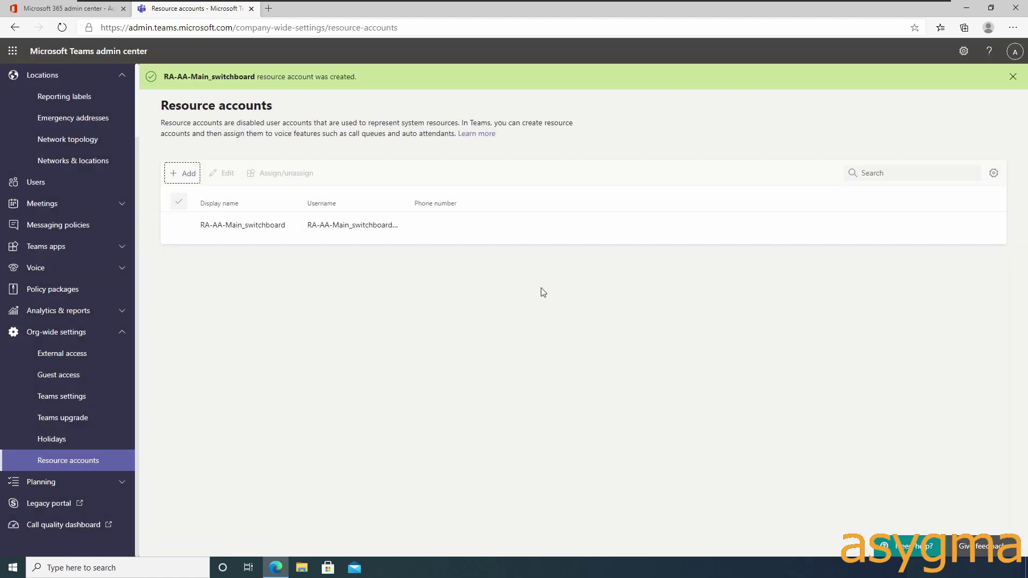
Add an auto attendant resource account with RA-AA-Main_switchboard_USA as display name and username.
left_click(184, 173)
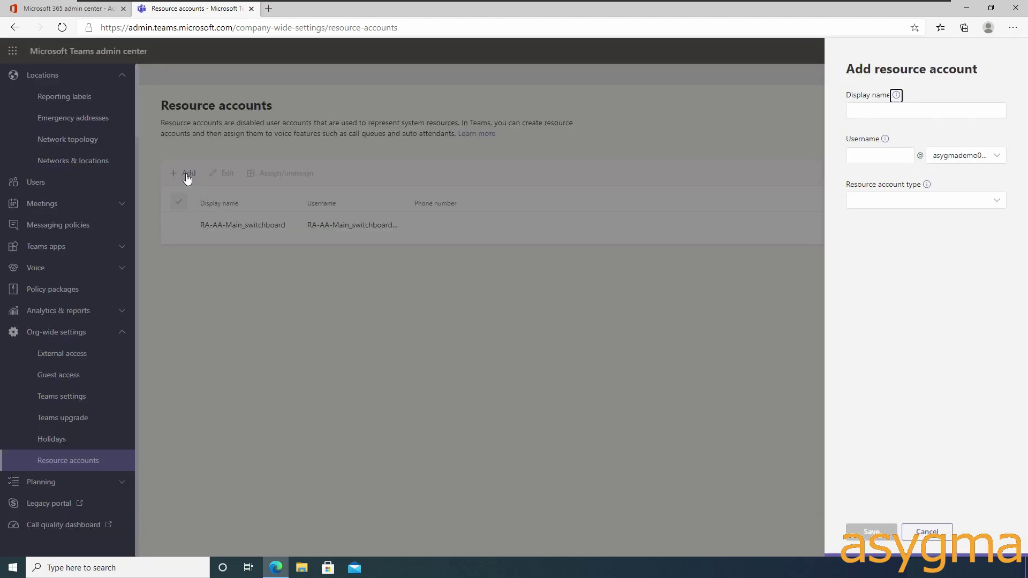
left_click(851, 111)
key("ctrl+v")
left_click(880, 156)
key("ctrl+v")
left_click(894, 201)
left_click(893, 220)
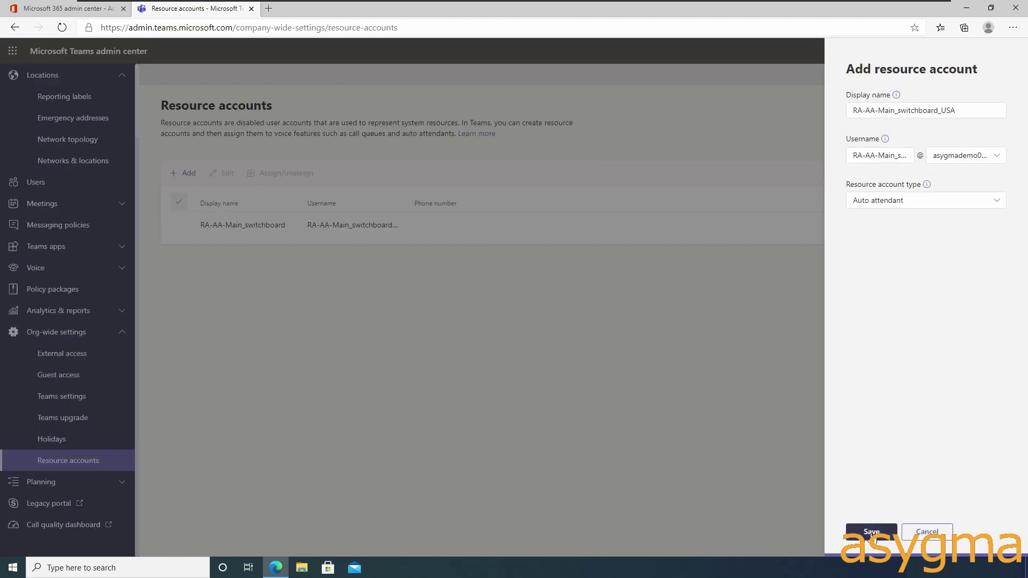
left_click(871, 533)
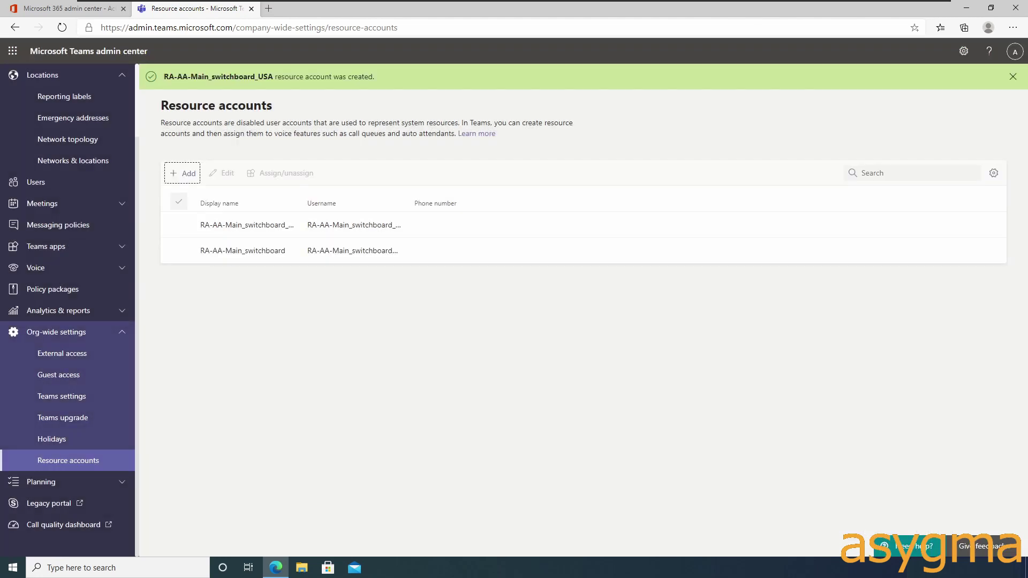
Add an auto attendant resource account with RA-AA-Main_switchboard_CAD as display name and username.
left_click(185, 173)
left_click(878, 112)
type("RA-AA-Main_switchboard_CAD")
left_click(879, 155)
type("RA-AA-Main_switchboard_CAD")
left_click(927, 200)
left_click(875, 220)
left_click(872, 532)
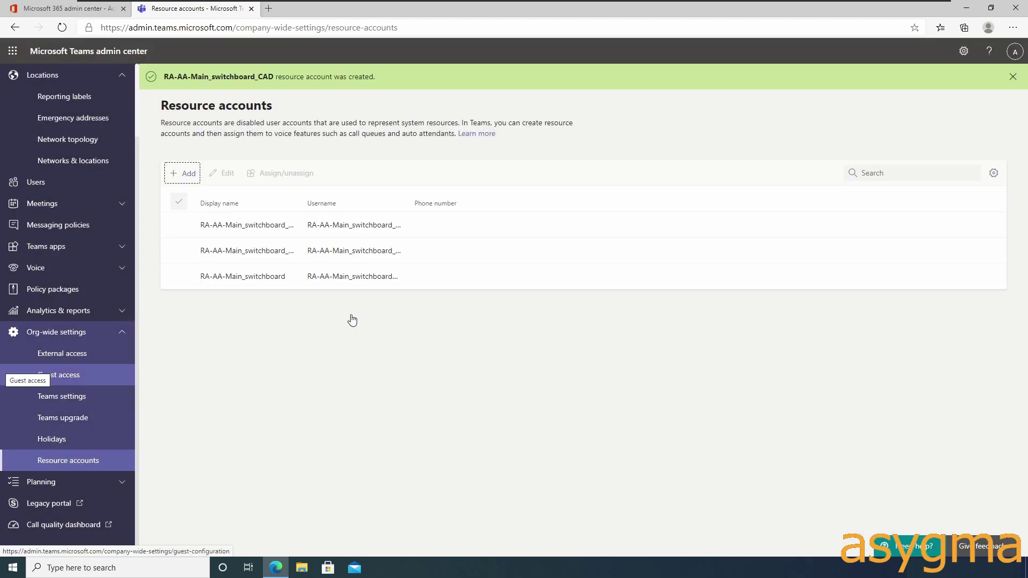
Add an auto attendant resource account with RA-AA-Support_options as display name and username.
left_click(184, 173)
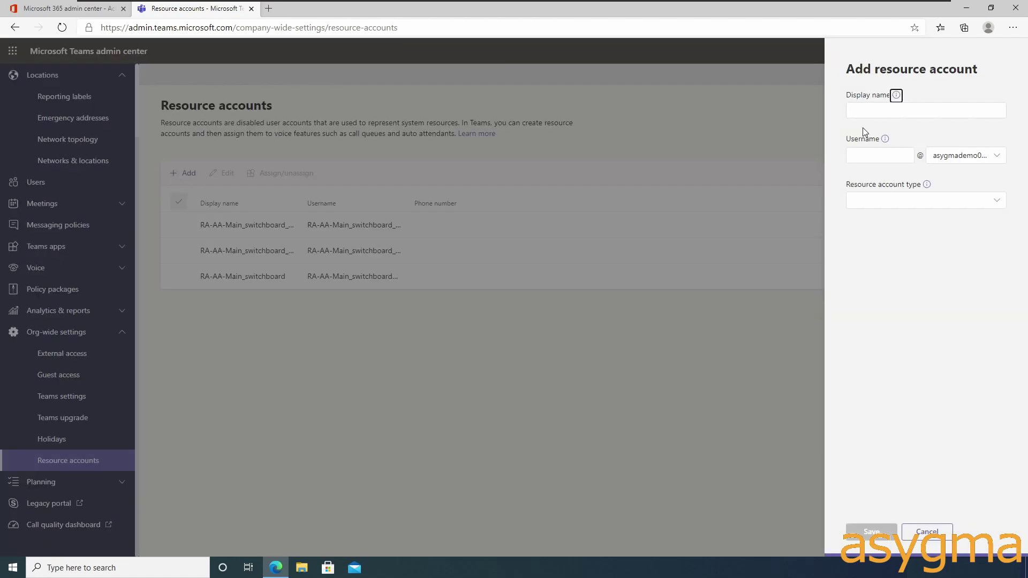
left_click(878, 110)
type("RA-AA-Support_options")
left_click(880, 156)
type("RA-AA-Support_options")
left_click(926, 201)
left_click(878, 220)
left_click(871, 532)
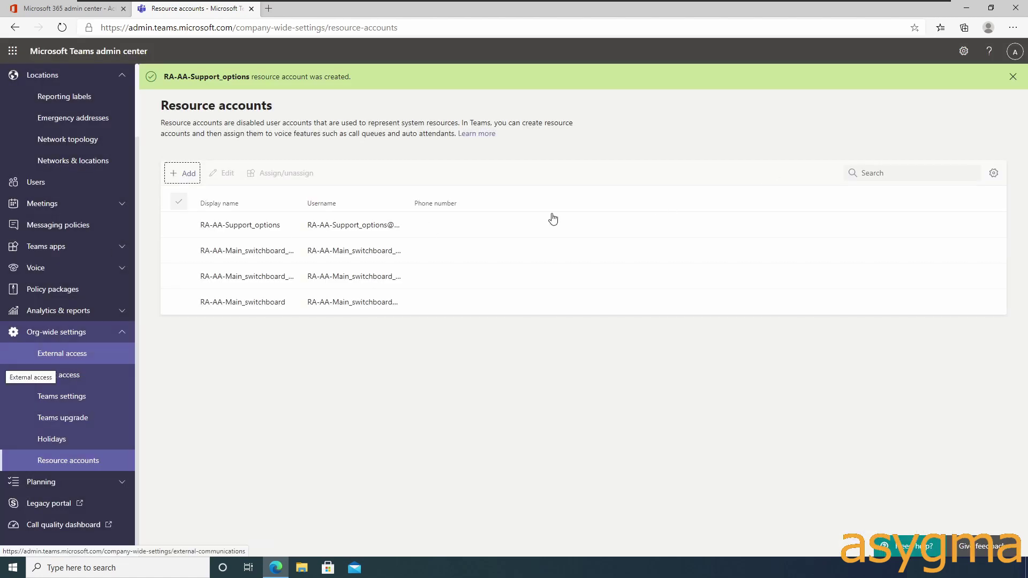
Add an auto attendant resource account with RA-AA-Sales_options as display name and username.
left_click(184, 173)
type("RA-AA-Sales_options")
left_click(880, 156)
type("RA-AA-Sales_options")
left_click(878, 201)
left_click(881, 222)
left_click(871, 532)
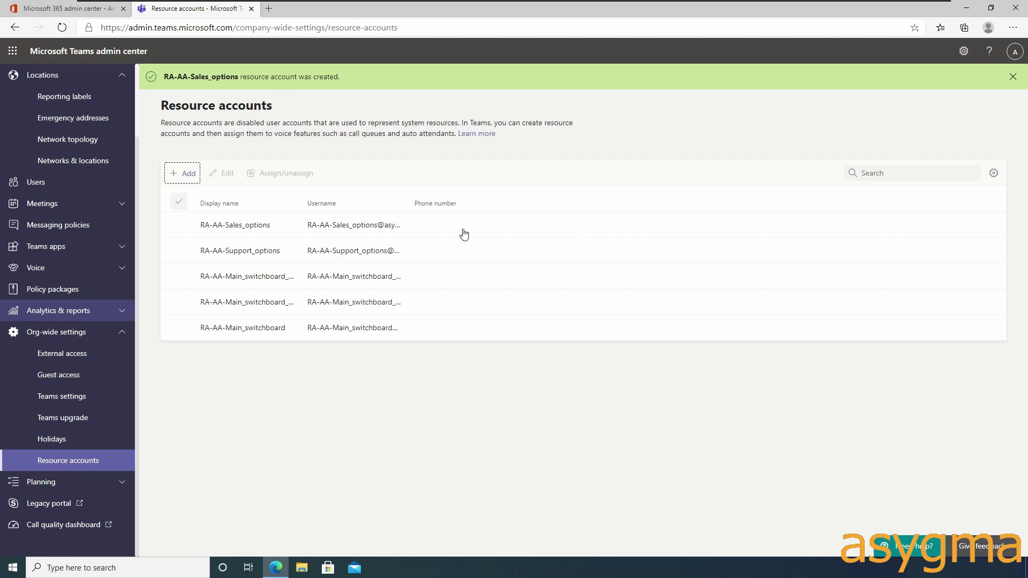
Add an auto attendant resource account with RA-AA-Account_options as display name and username.
left_click(184, 173)
left_click(899, 110)
type("RA-AA-Account_options")
left_click(880, 156)
type("RA-AA-Account_options")
left_click(879, 201)
left_click(881, 222)
left_click(871, 532)
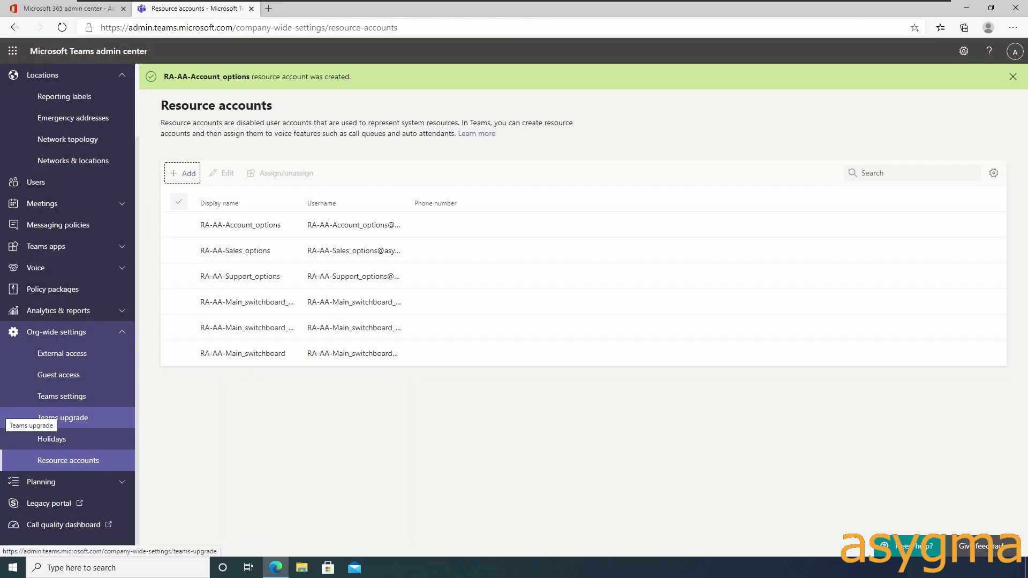
Add a call queue resource account with RA-CQ-Sales_hardware as display name and username.
left_click(183, 173)
left_click(899, 110)
type("RA-CQ-Sales_hardware")
left_click(880, 155)
type("RA-CQ-Sales_hardware")
left_click(900, 199)
left_click(893, 242)
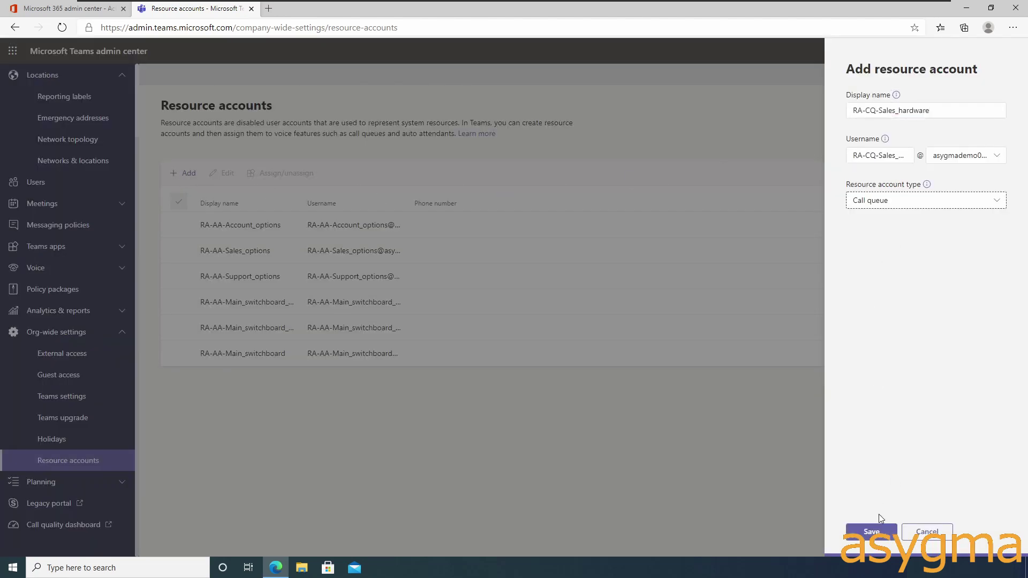
left_click(873, 531)
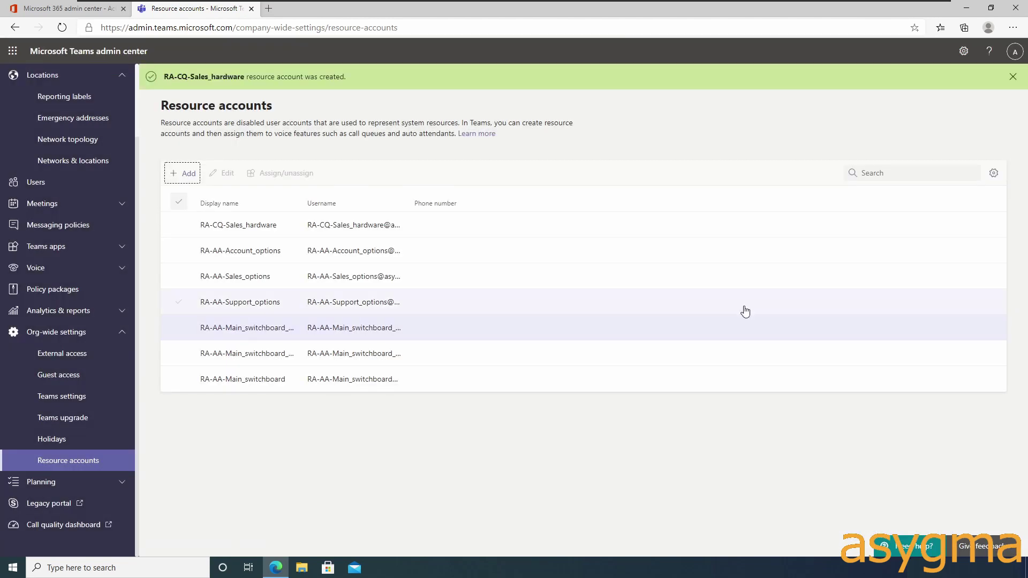
Add a call queue resource account with RA-CQ-Sales_software as display name and username.
left_click(184, 173)
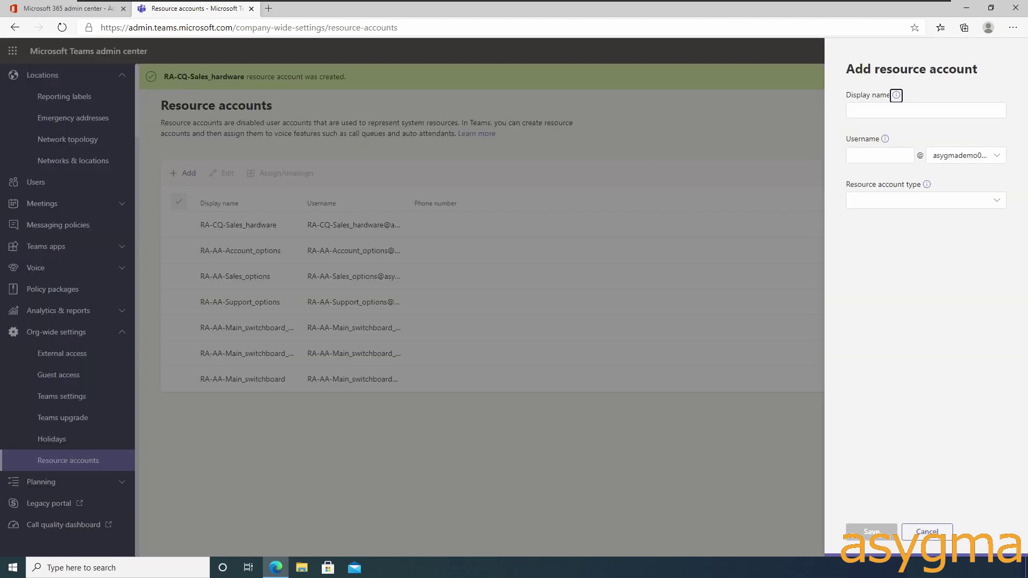
key("Tab")
key("ctrl+v")
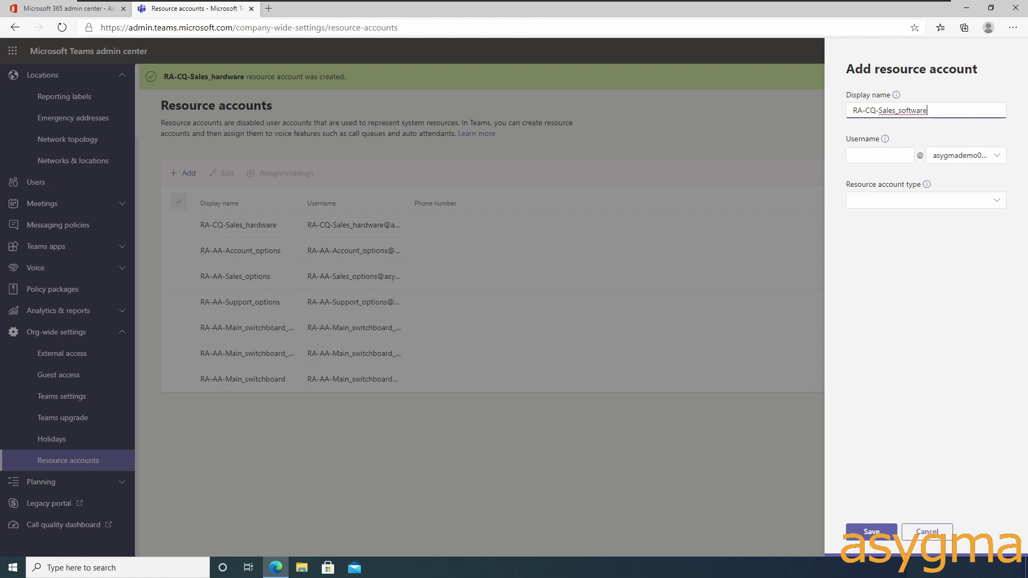
left_click(884, 154)
key("ctrl+v")
left_click(893, 201)
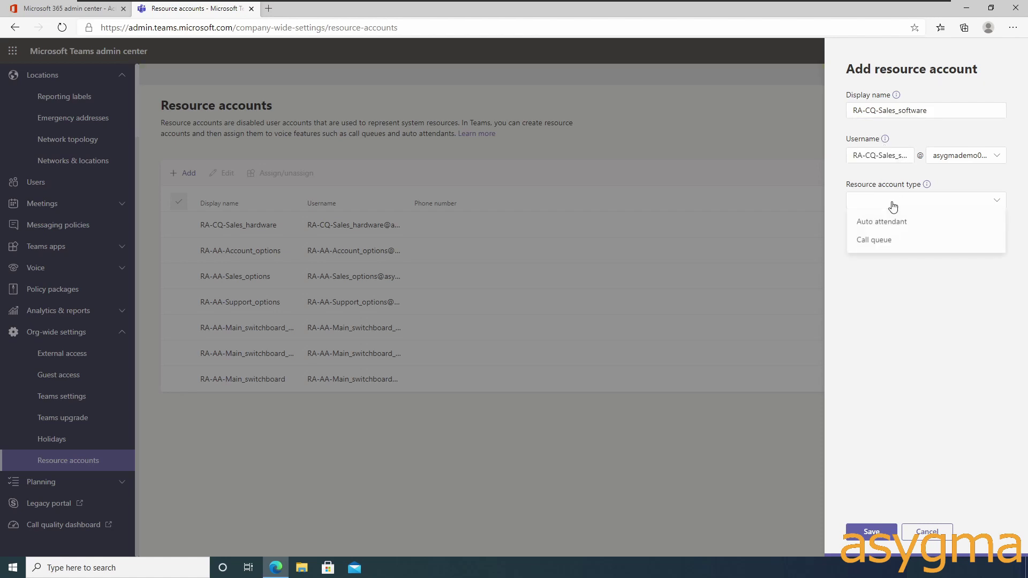
left_click(893, 239)
left_click(876, 530)
Add the call queue resource accounts RA-CQ-Sales_projects and RA-CQ-Support_Microsoft_products.
key("Return")
key("ctrl+v")
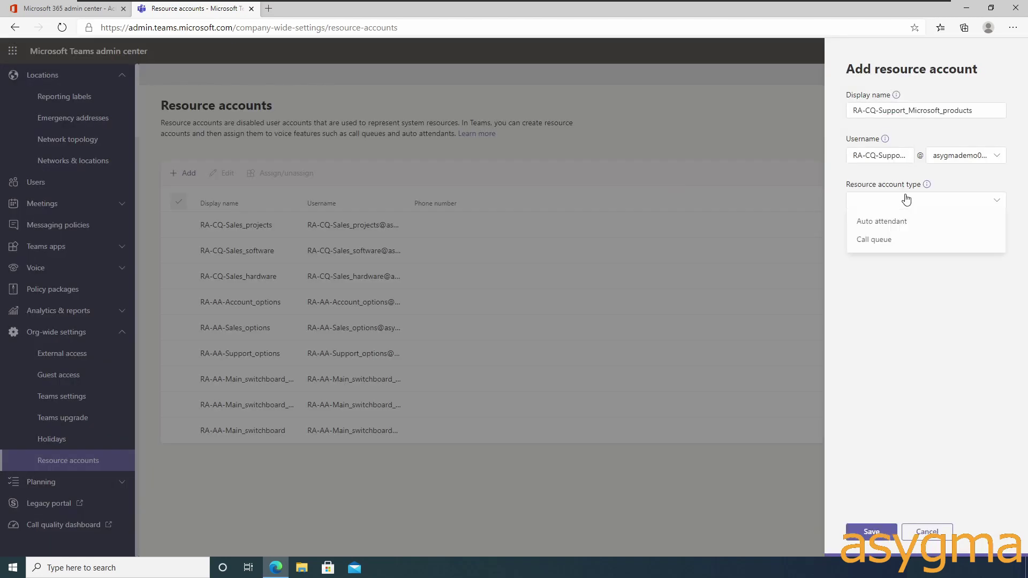
left_click(183, 173)
left_click(939, 202)
left_click(874, 240)
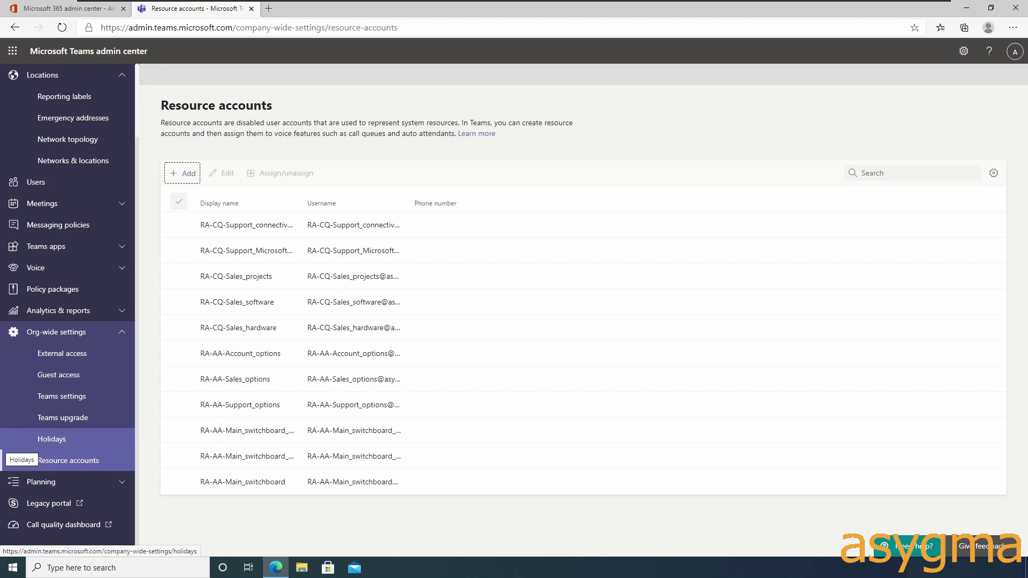
Add the resource accounts RA-CQ-Support_telephony, RA-CQ-Support_security and RA-QC-Accounts_payable.
left_click(183, 173)
left_click(871, 532)
left_click(866, 236)
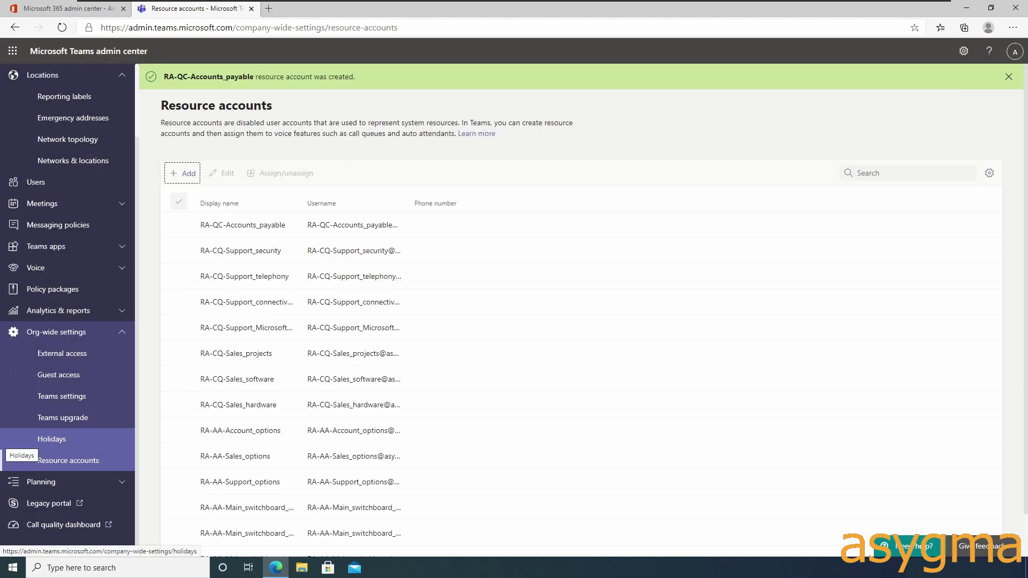
Add the call queue resource accounts RA-QC-Accounts_receivable and RA-QC-Operators.
left_click(184, 173)
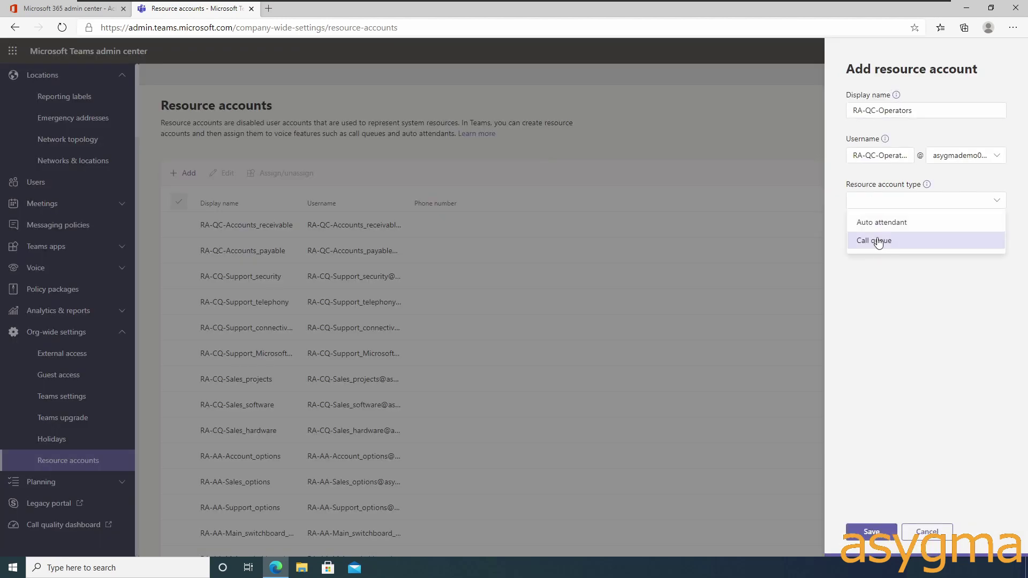
left_click(871, 532)
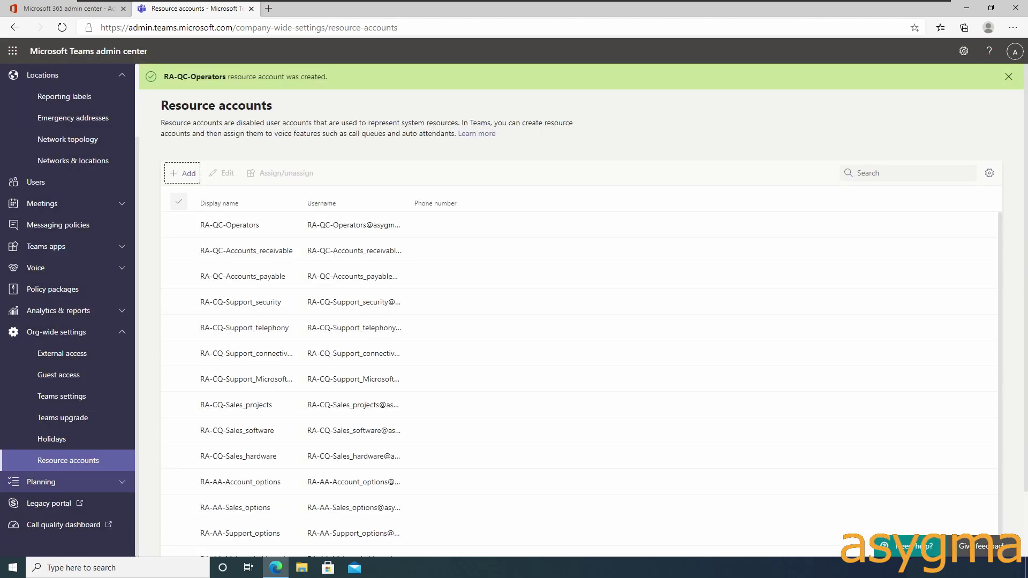
Switch to the Microsoft 365 admin center, refresh the active users list and search it for "ra-".
left_click(55, 12)
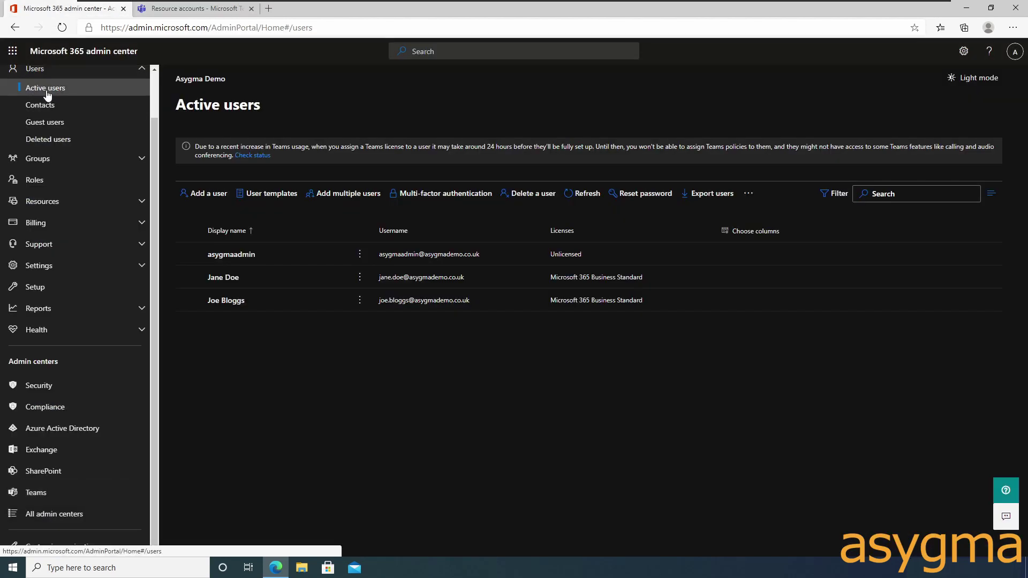
left_click(571, 196)
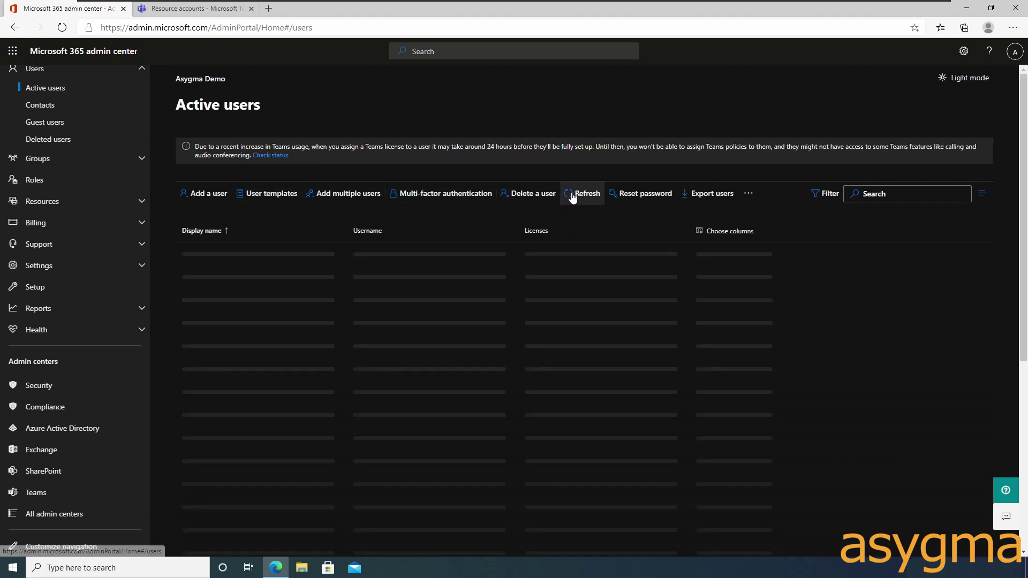
left_click(846, 199)
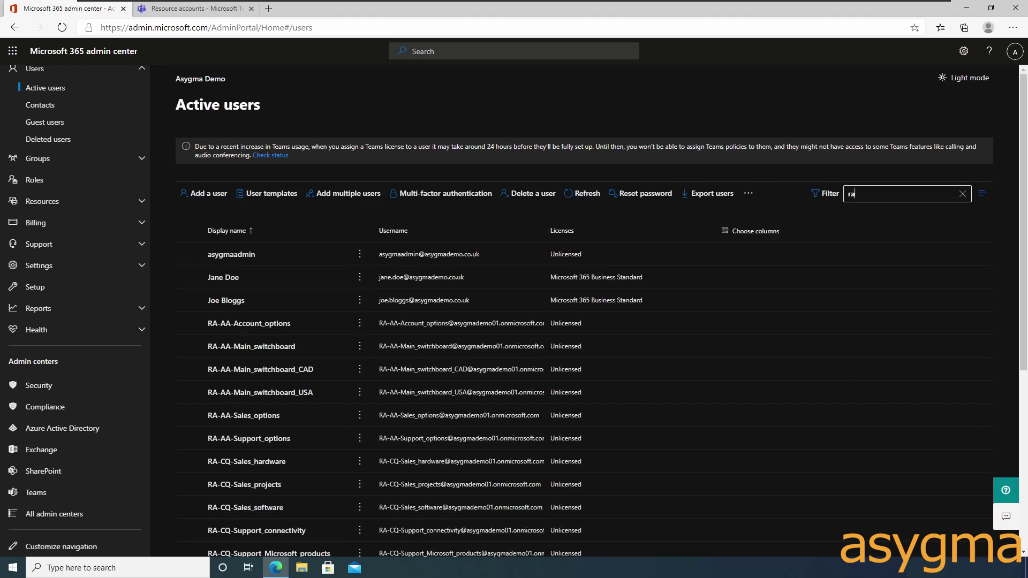
type("-")
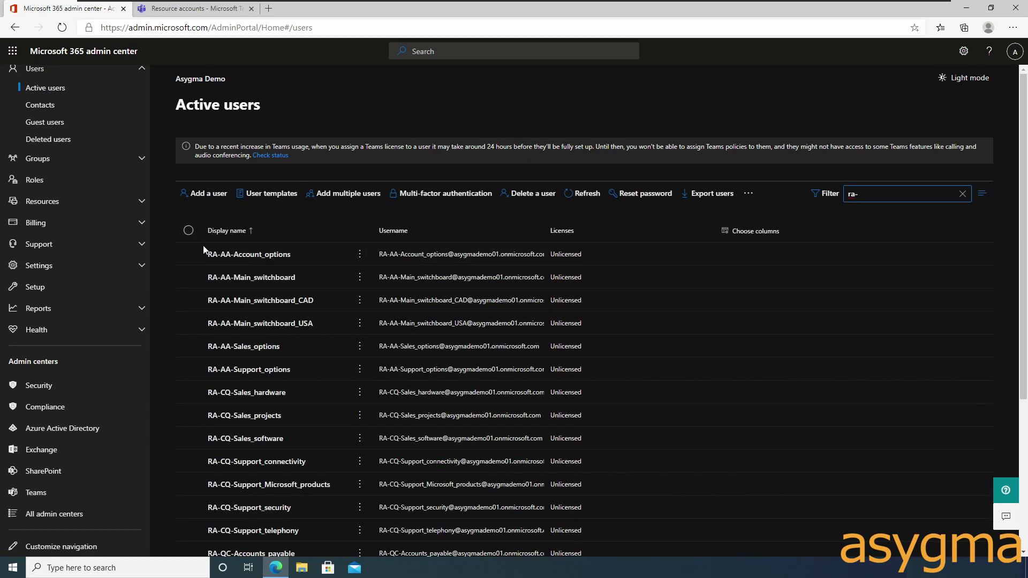
Assign the Microsoft 365 Phone System - Virtual User licence to all the filtered resource accounts, keeping any existing licences.
left_click(188, 230)
scroll(275, 298, "down", 2)
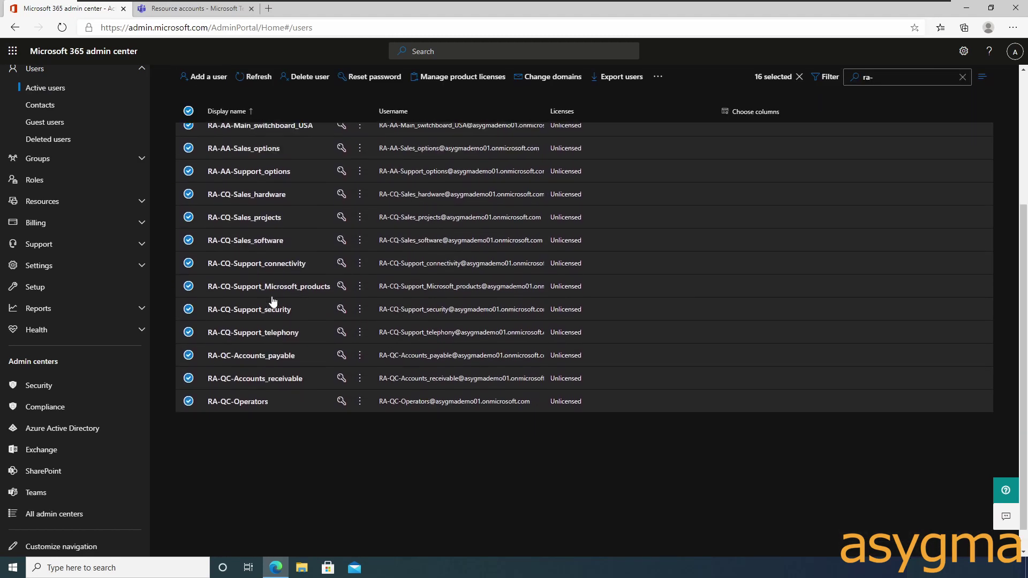
left_click(463, 117)
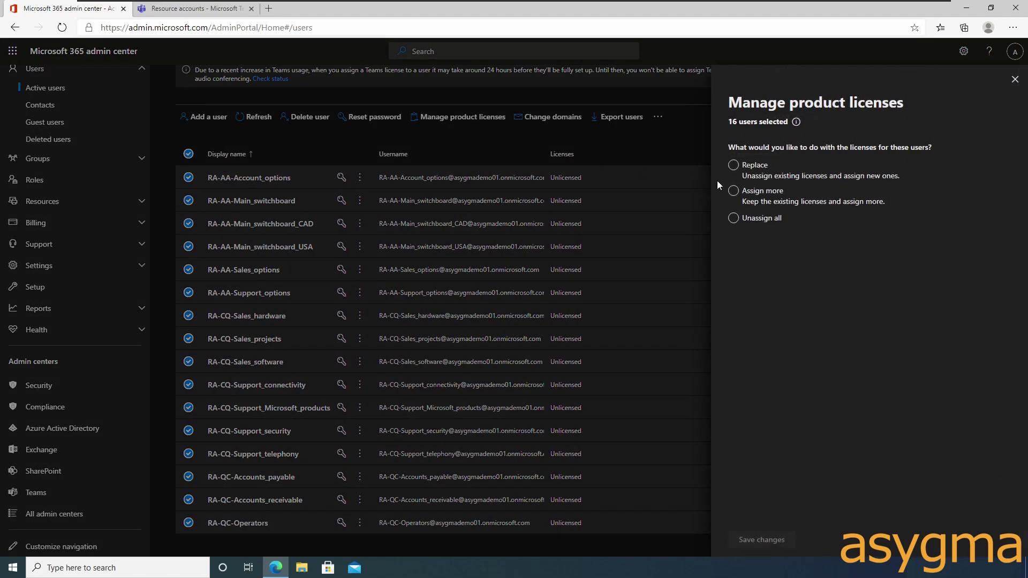
left_click(752, 194)
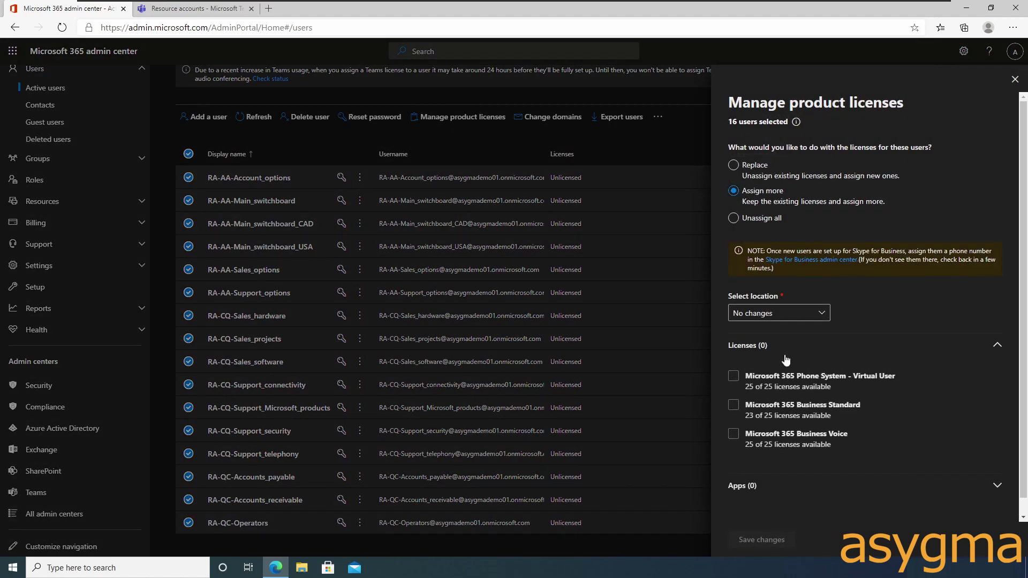
left_click(788, 382)
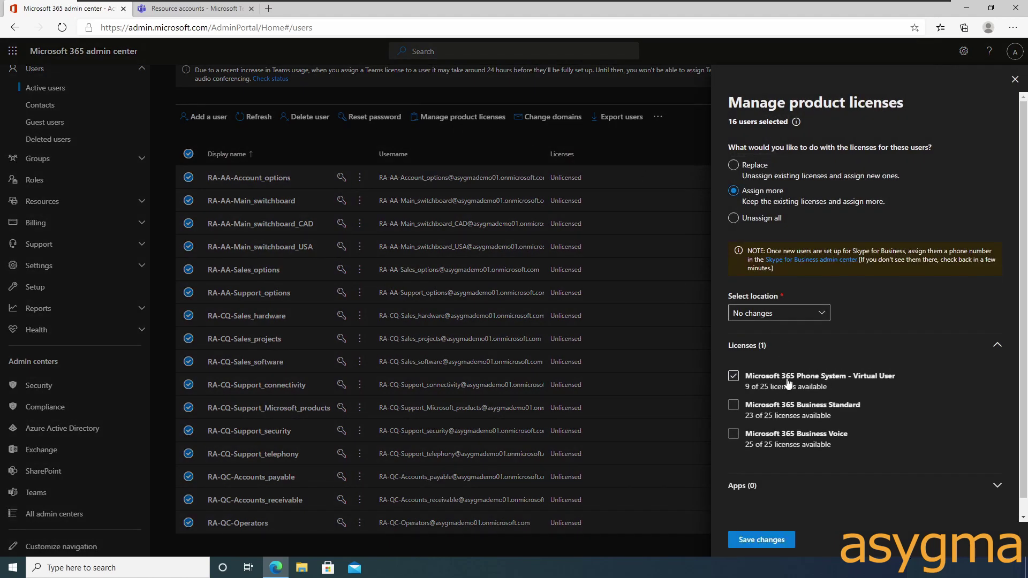
left_click(757, 541)
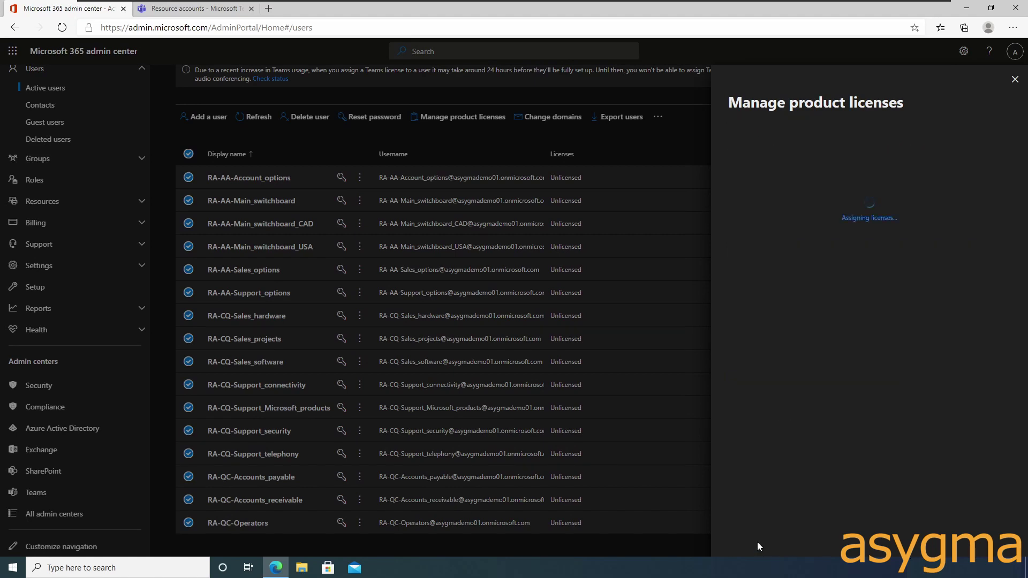
left_click(752, 540)
Set the licence location of the RA-AA-Main_switchboard_USA account to United States and save the change.
left_click(294, 206)
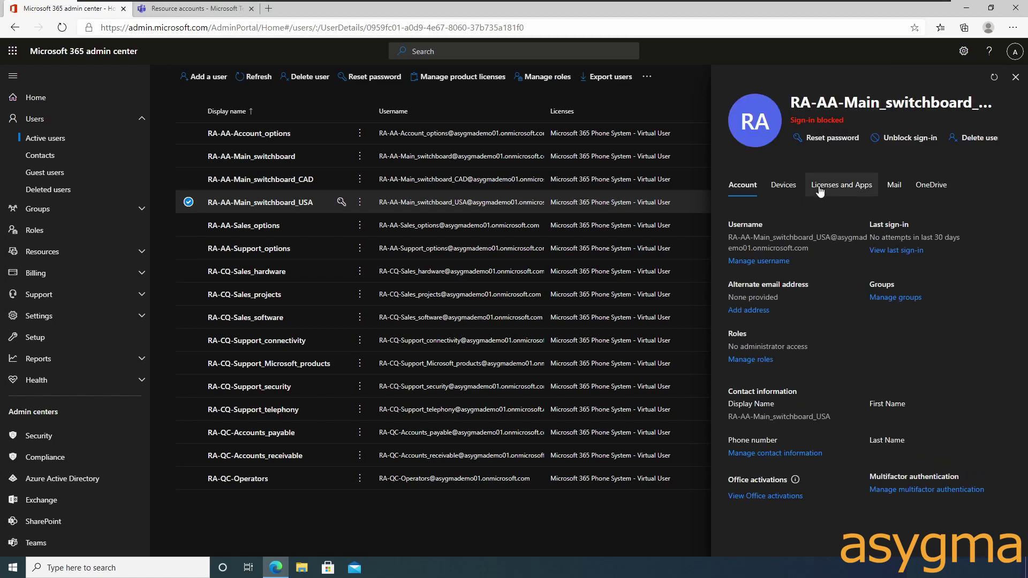
left_click(819, 187)
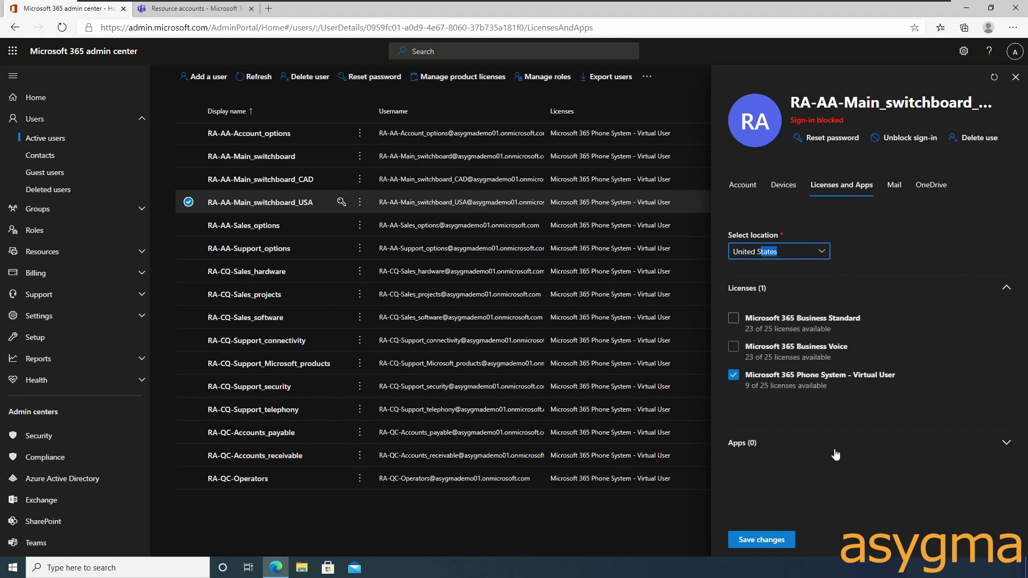
left_click(772, 540)
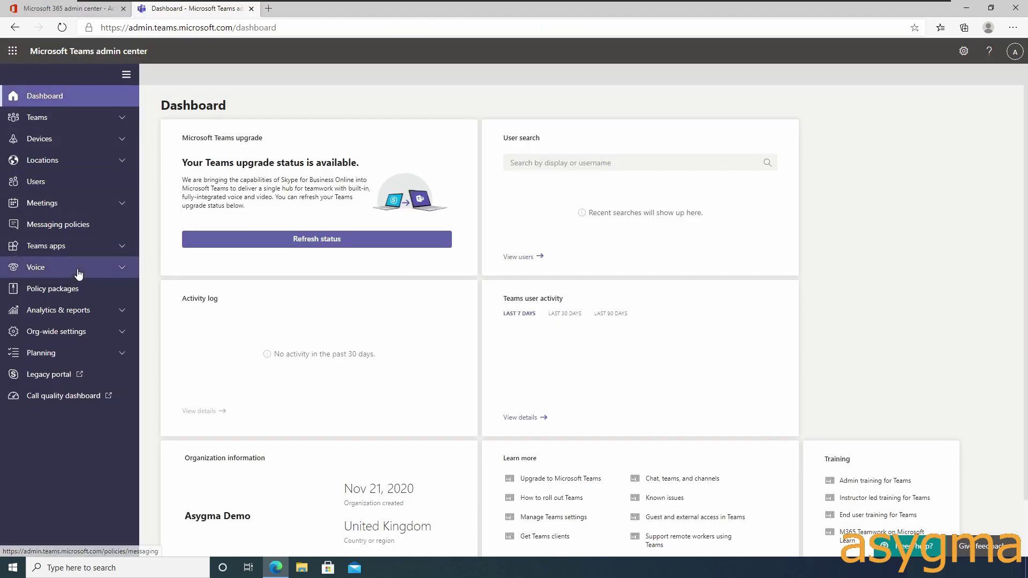
Start a new phone number order in the Teams admin center, named "User numbers" with the description "user numbers".
left_click(77, 272)
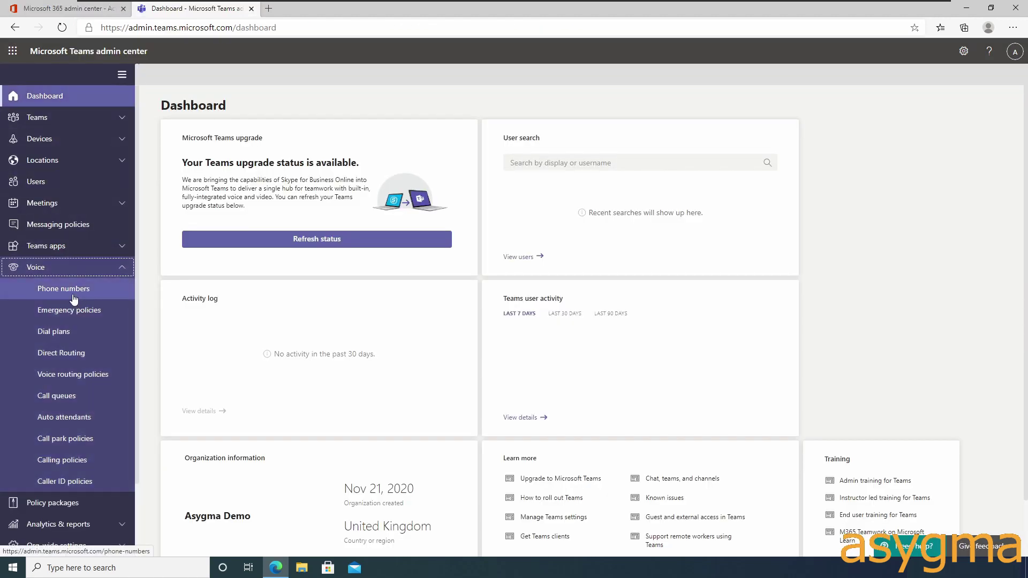
left_click(71, 296)
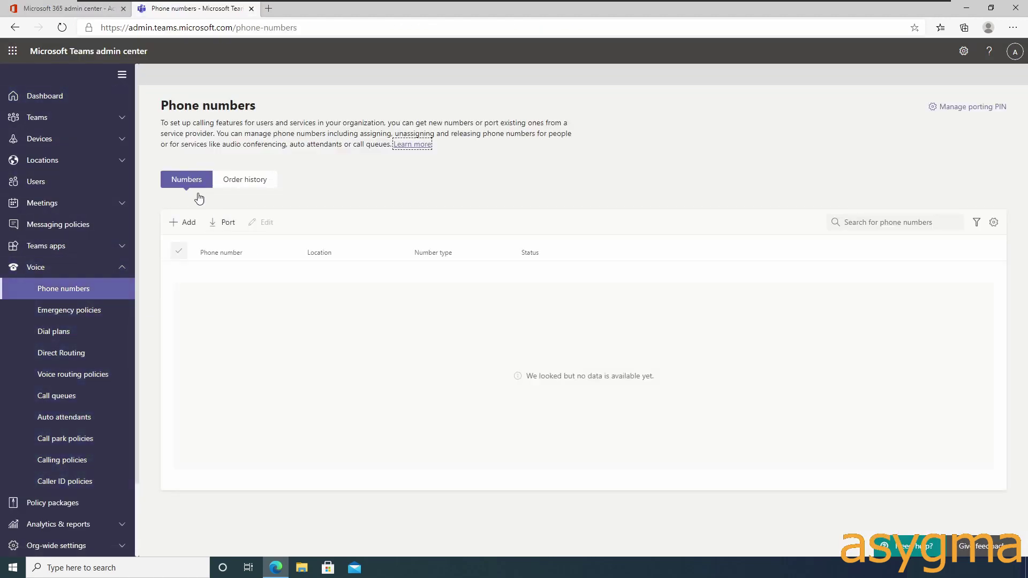
left_click(188, 222)
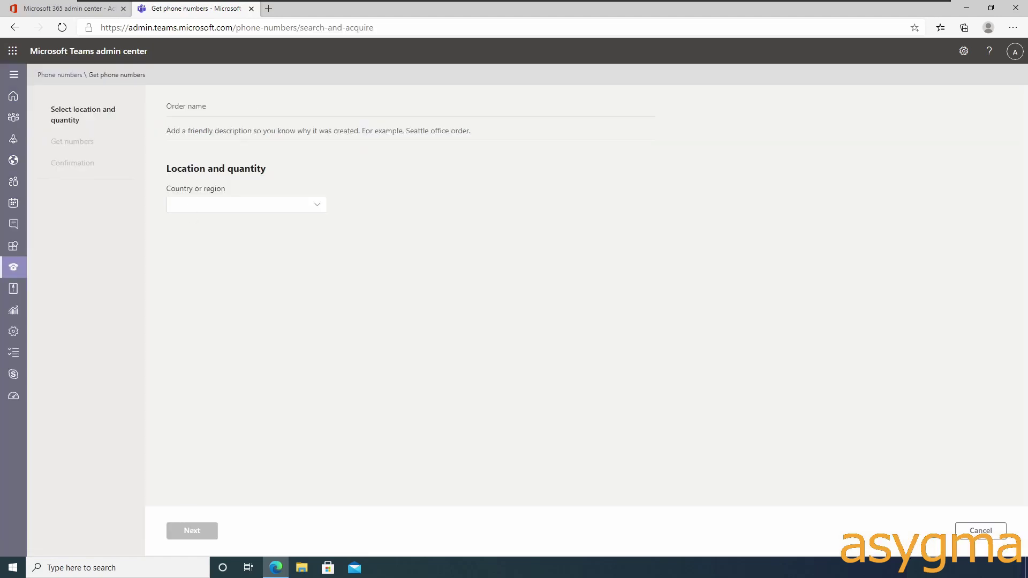
left_click(374, 107)
type("User numbers")
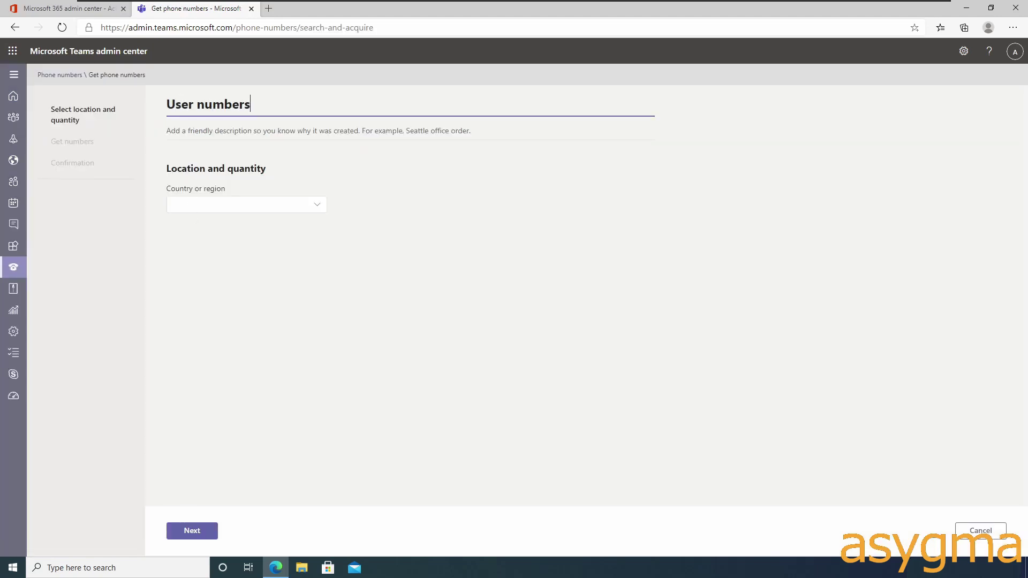
key("Tab")
type("user numb")
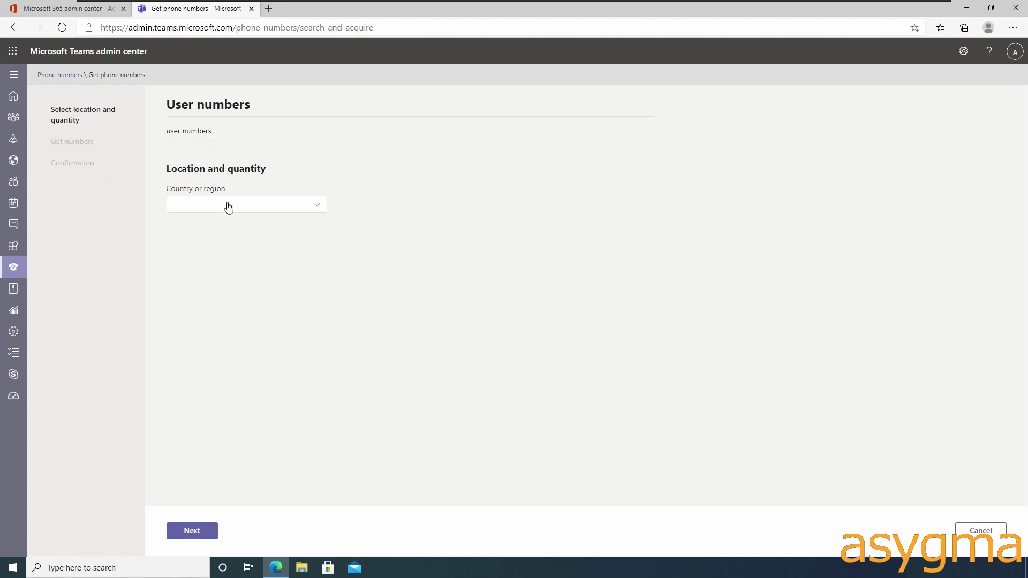
type("ers")
Set the order's country to United Kingdom, number type to User (subscriber) and city to London.
left_click(225, 205)
scroll(345, 375, "down", 20)
left_click(345, 501)
left_click(226, 241)
left_click(362, 249)
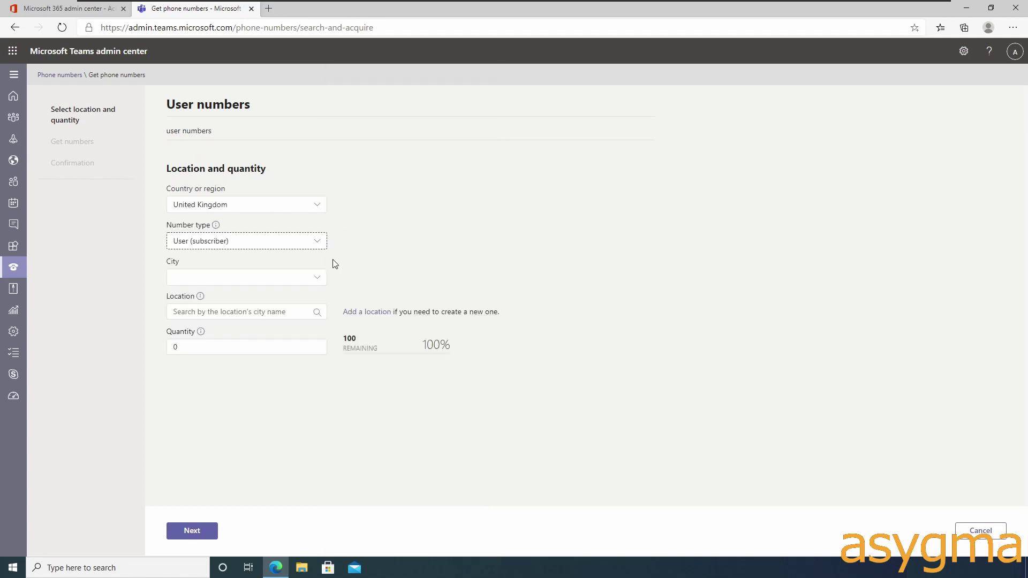
left_click(208, 277)
left_click(344, 304)
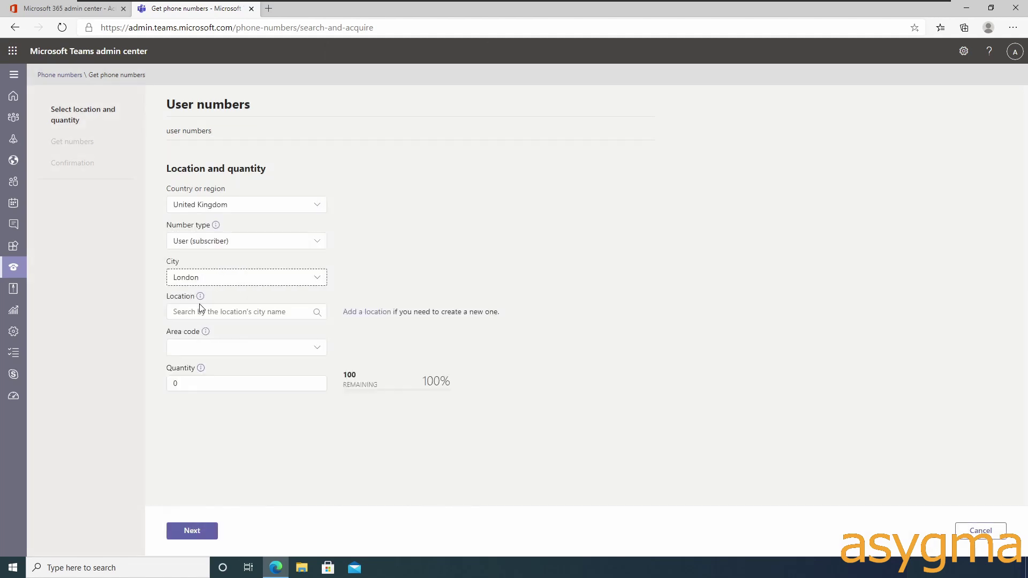
Find and select the Asygma London Office location, then set area code 204 and quantity 2.
key("Tab")
type("lo")
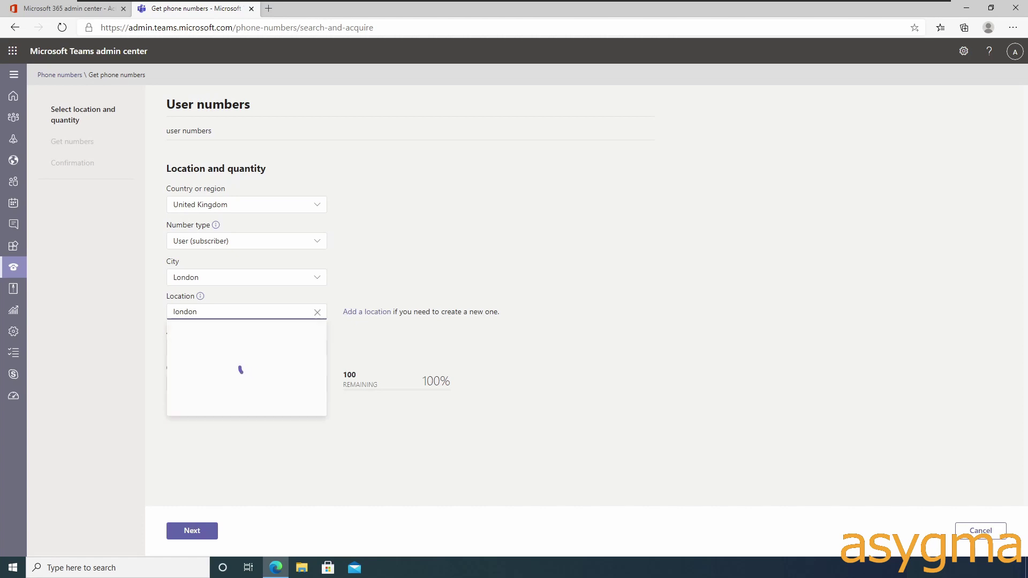
type("ndon")
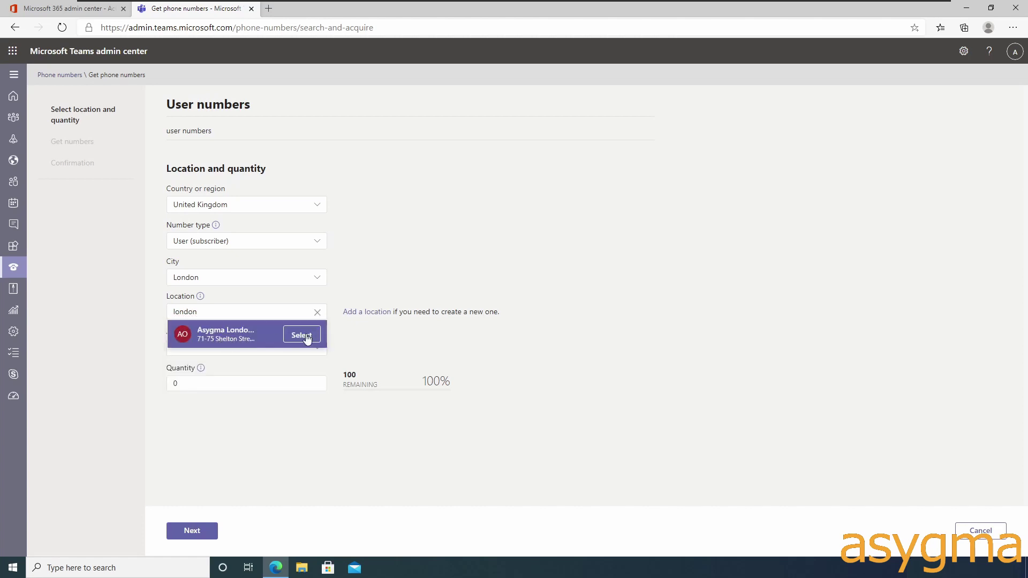
left_click(306, 339)
left_click(225, 374)
left_click(214, 391)
key("Tab")
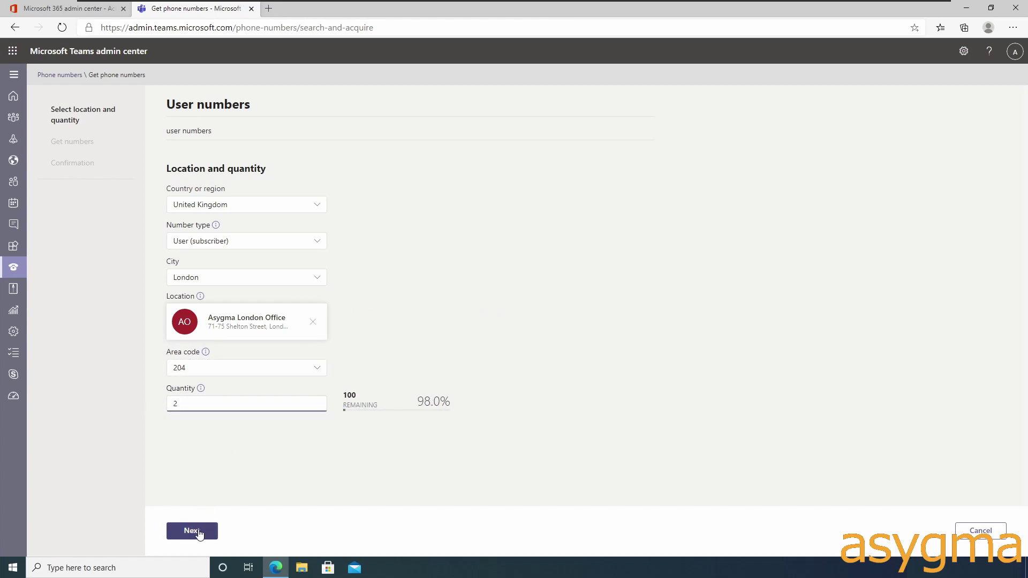
Reserve the user numbers, place the order and return to the phone numbers list.
left_click(193, 531)
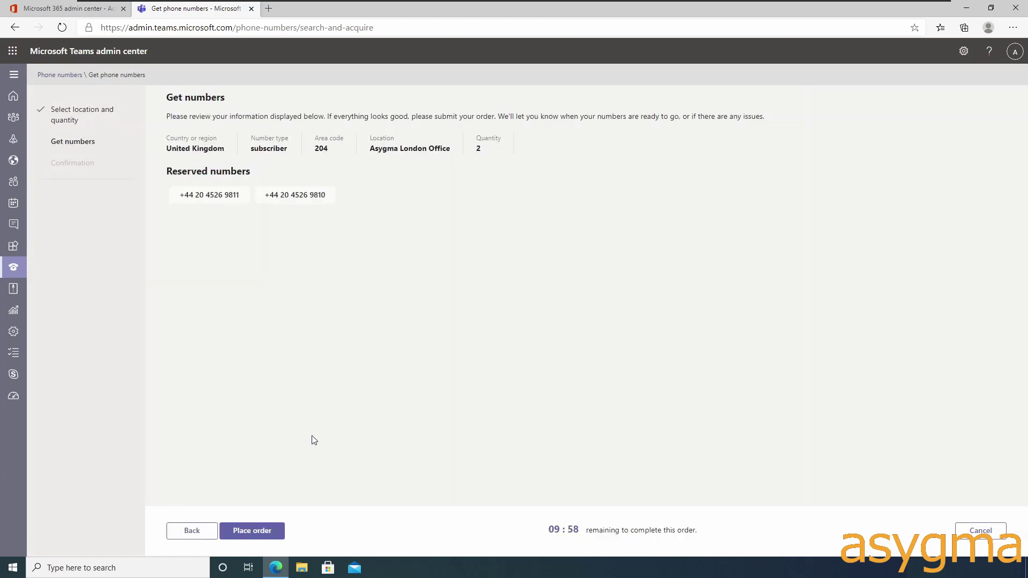
left_click(254, 532)
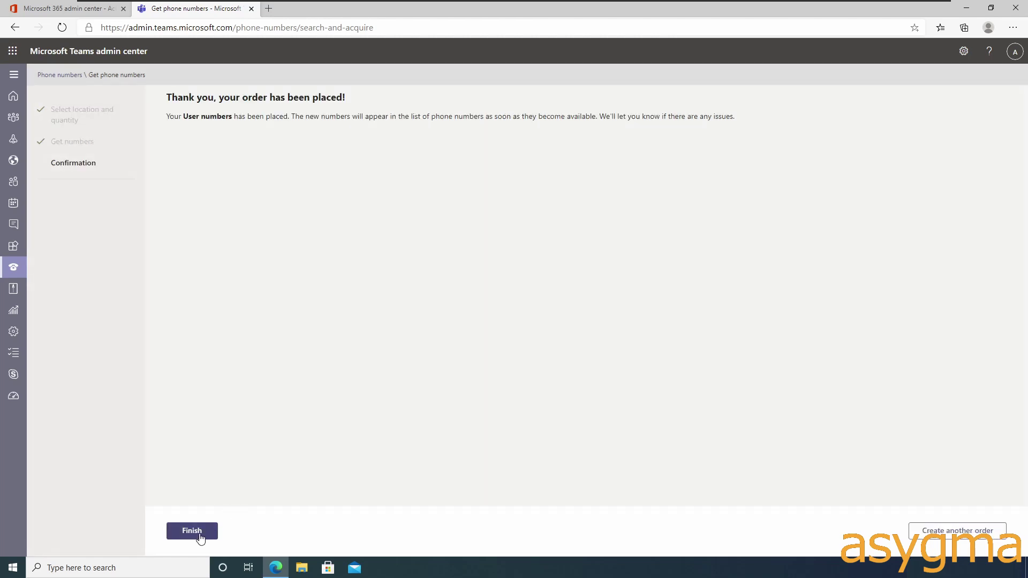
left_click(192, 532)
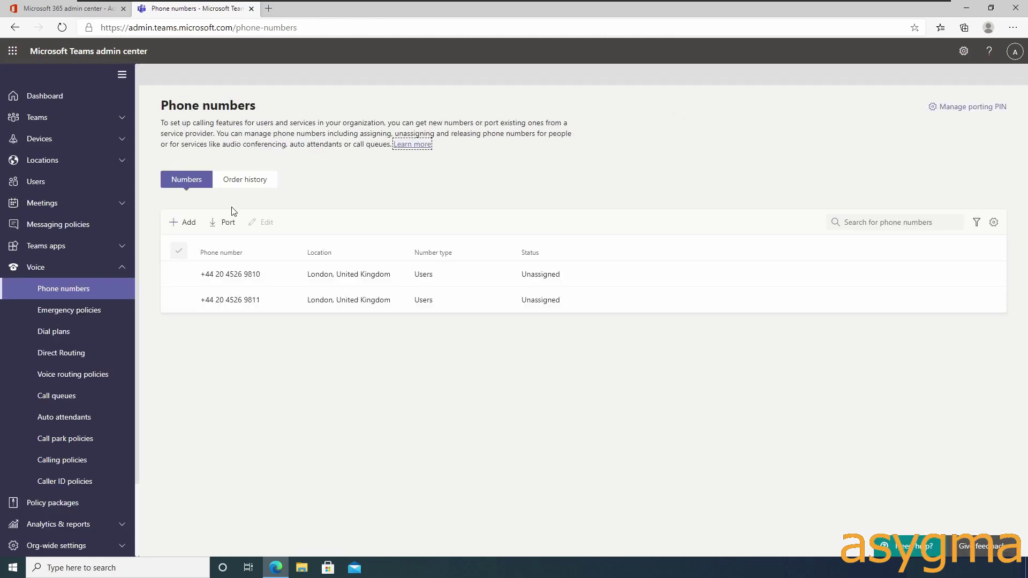
Start another number order with country United Kingdom, number type Auto attendant (Toll) and city London.
left_click(189, 222)
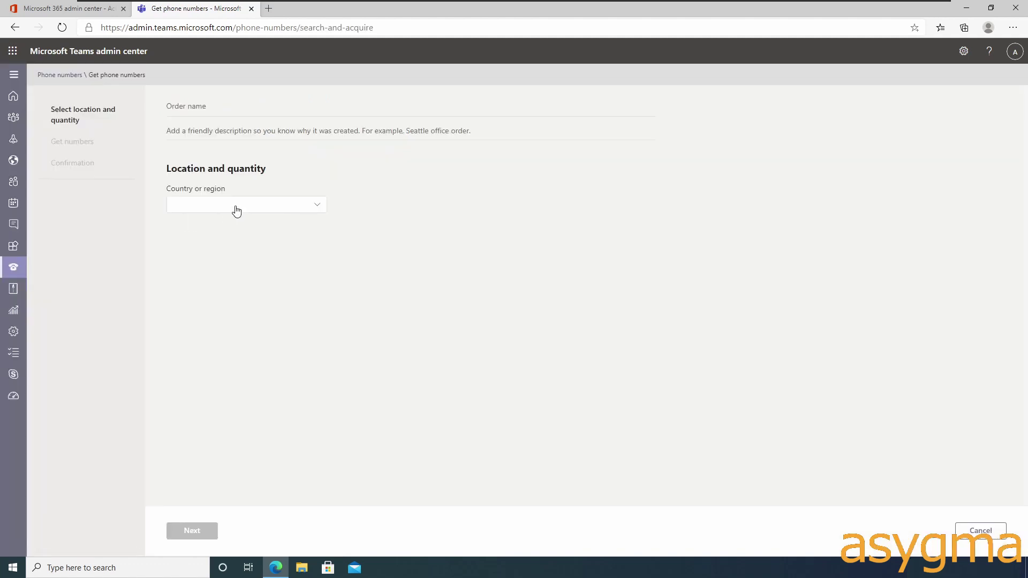
left_click(236, 211)
left_click(394, 502)
left_click(230, 246)
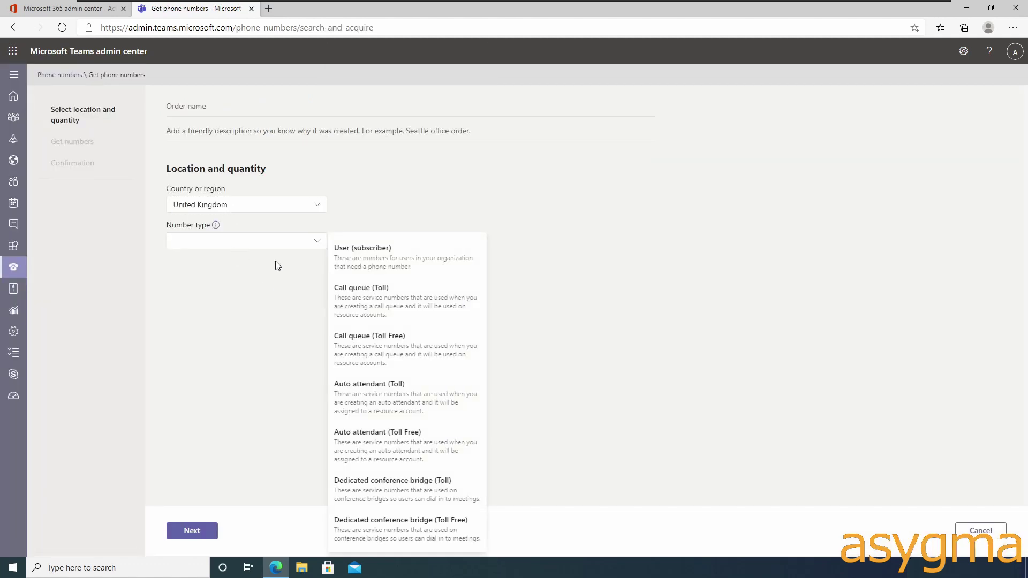
left_click(375, 397)
left_click(237, 275)
scroll(368, 300, "down", 10)
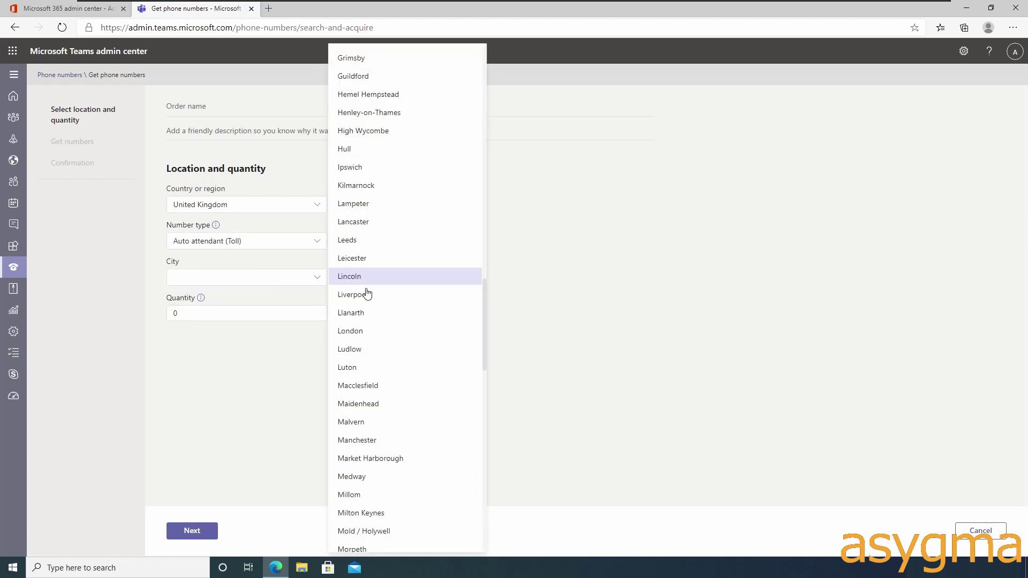
left_click(356, 331)
Set area code 208 and quantity 1, and enter "London service" as the order name and description.
left_click(201, 312)
left_click(206, 336)
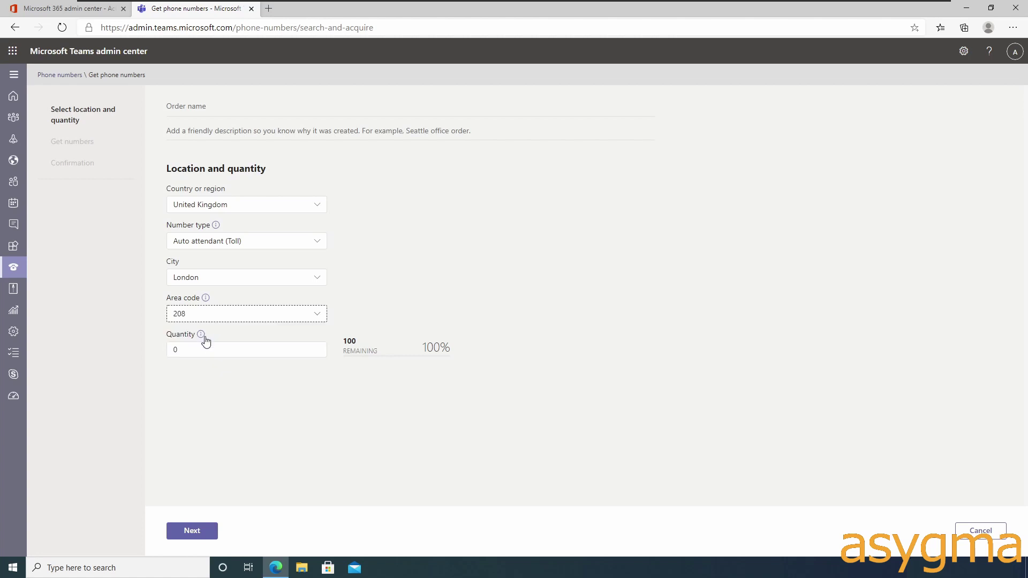
left_click(203, 348)
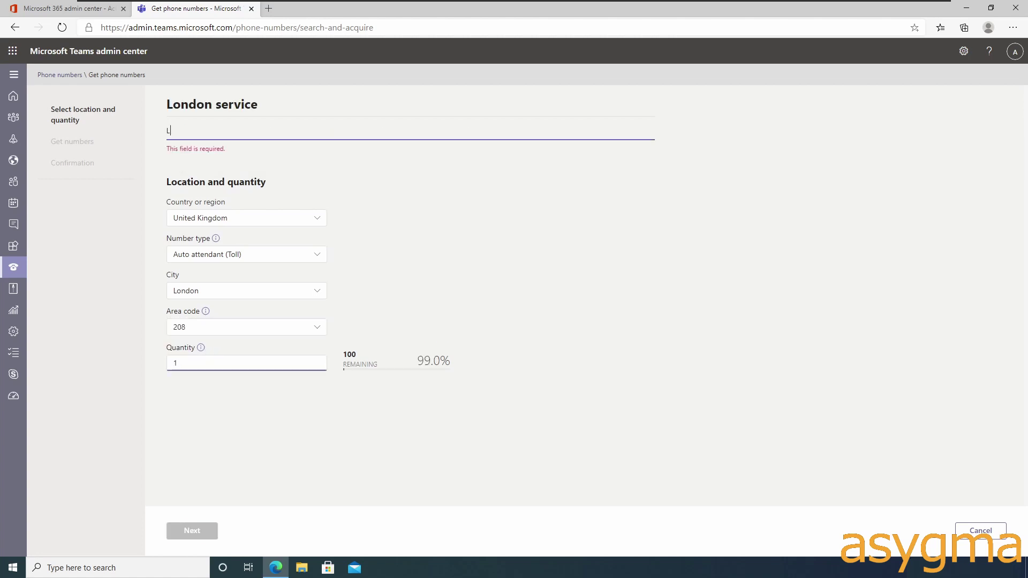
type("London service")
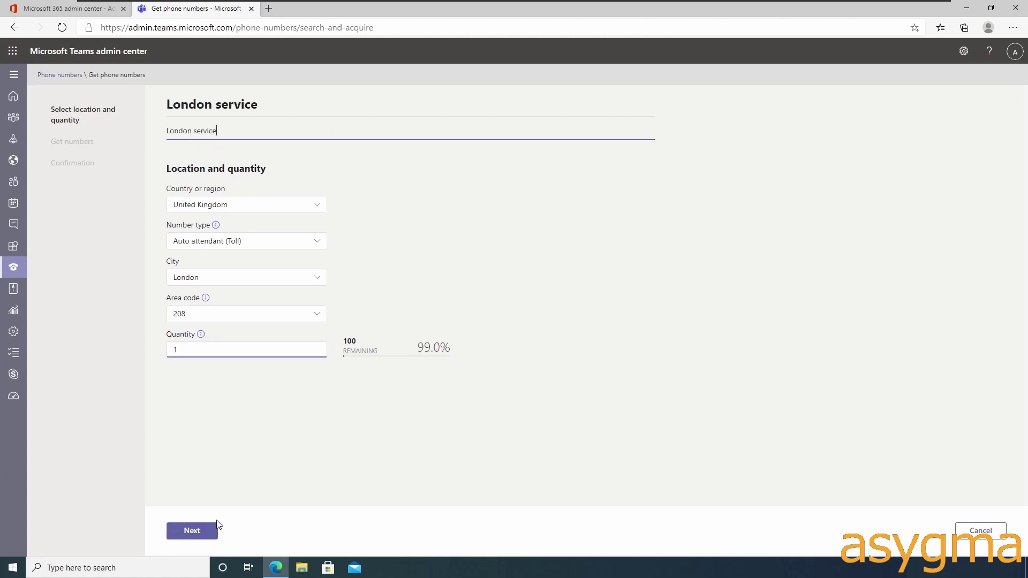
Reserve the London service number, place the order and finish the wizard.
left_click(204, 533)
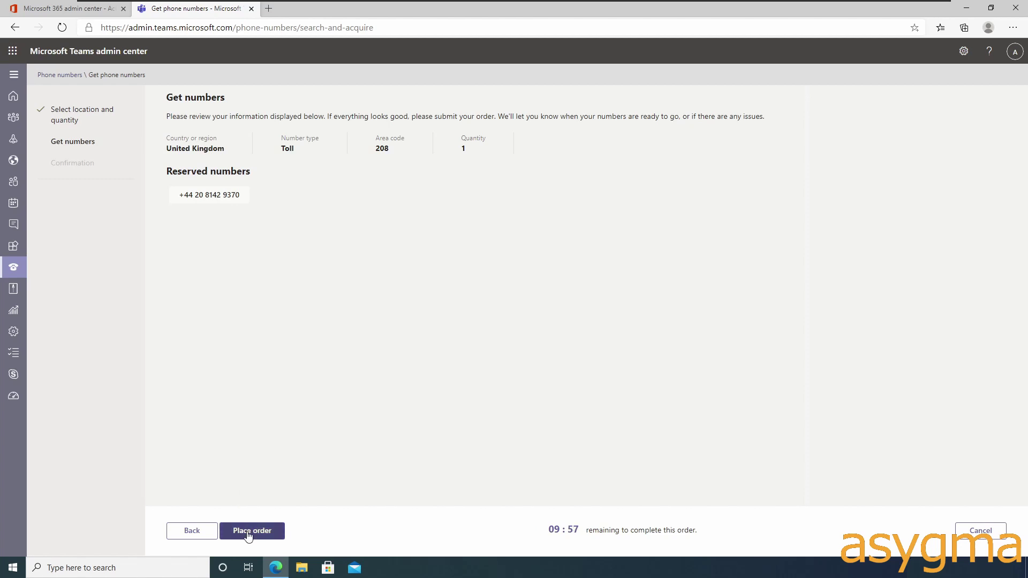
left_click(248, 533)
left_click(194, 531)
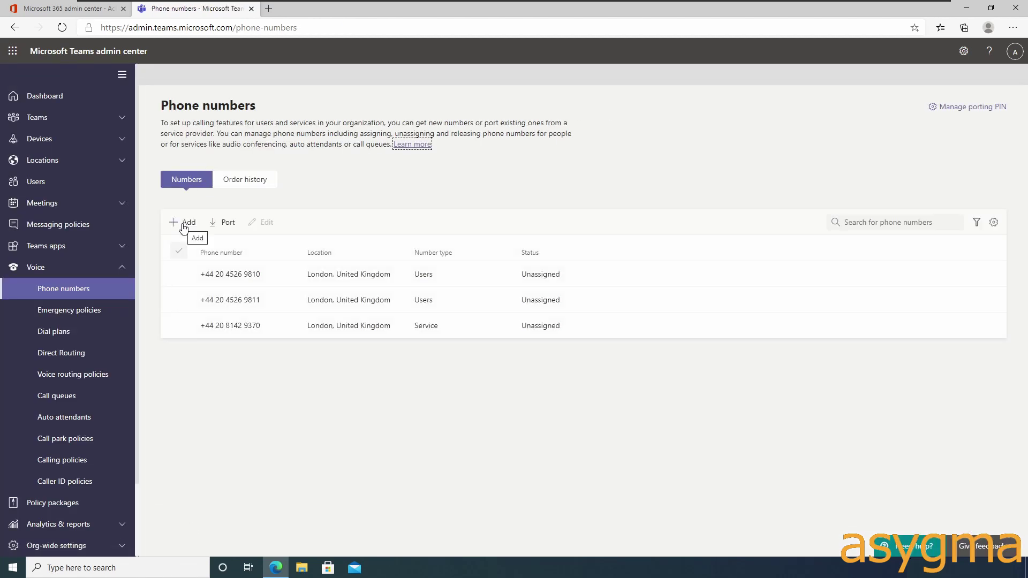
Start a number order named "USA" with country United States, number type Auto attendant (Toll) and location Miami.
left_click(183, 223)
left_click(246, 205)
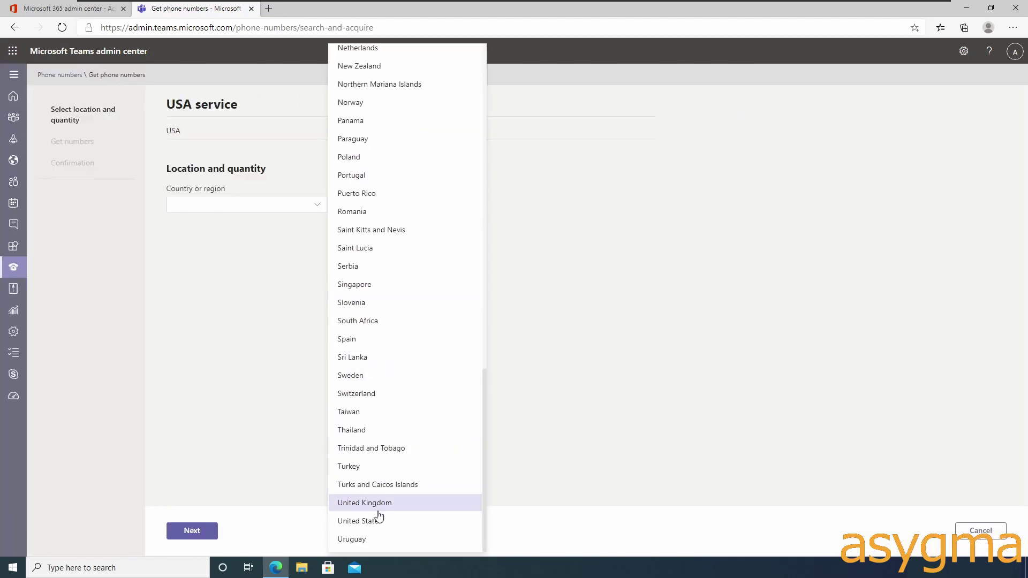
left_click(370, 521)
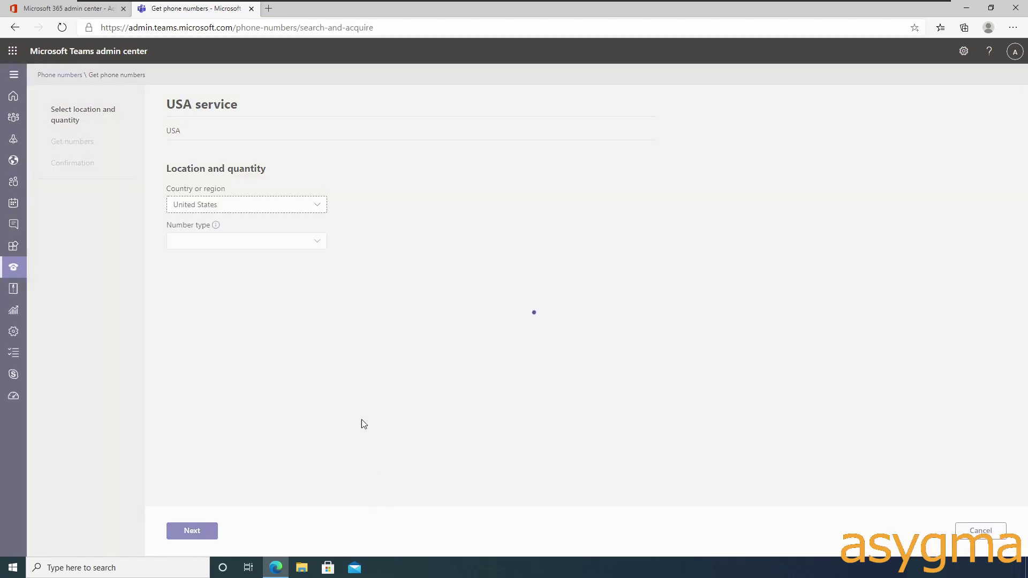
left_click(247, 241)
left_click(461, 474)
left_click(241, 276)
type("miam")
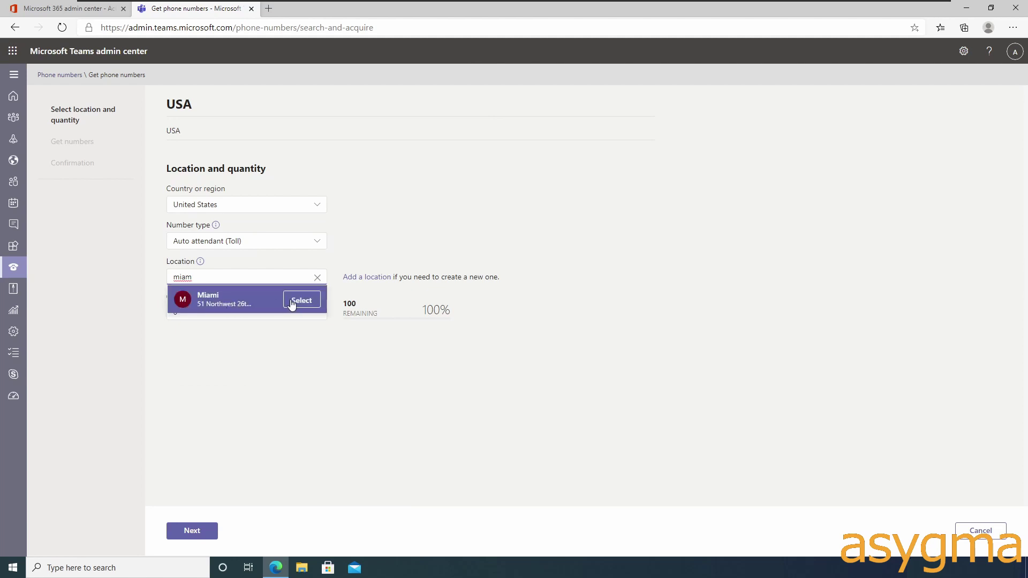
left_click(294, 301)
Choose an area code, set quantity 1, place the Miami service number order and finish the wizard.
left_click(206, 333)
left_click(182, 353)
left_click(177, 369)
type("1")
left_click(184, 532)
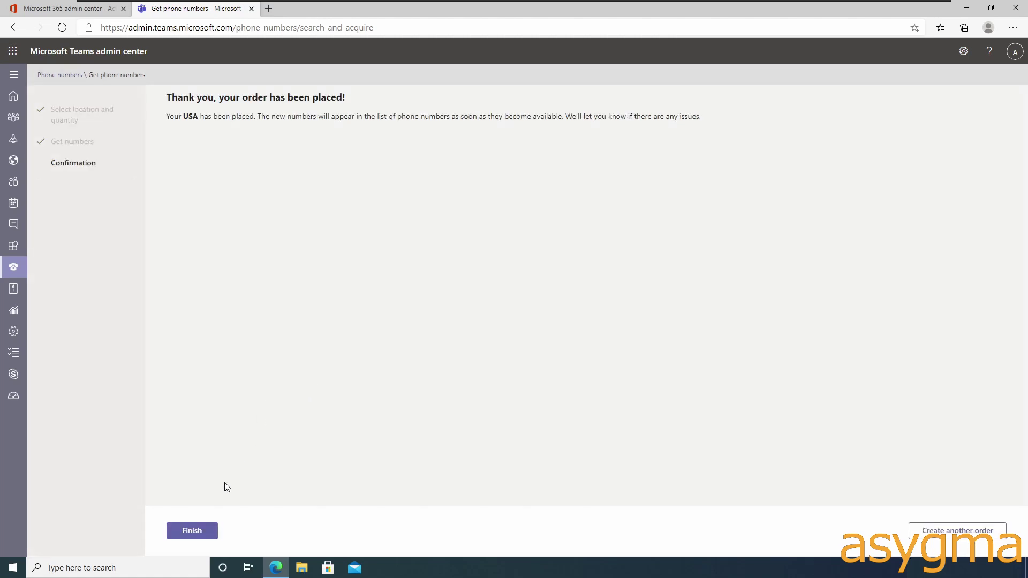
left_click(198, 530)
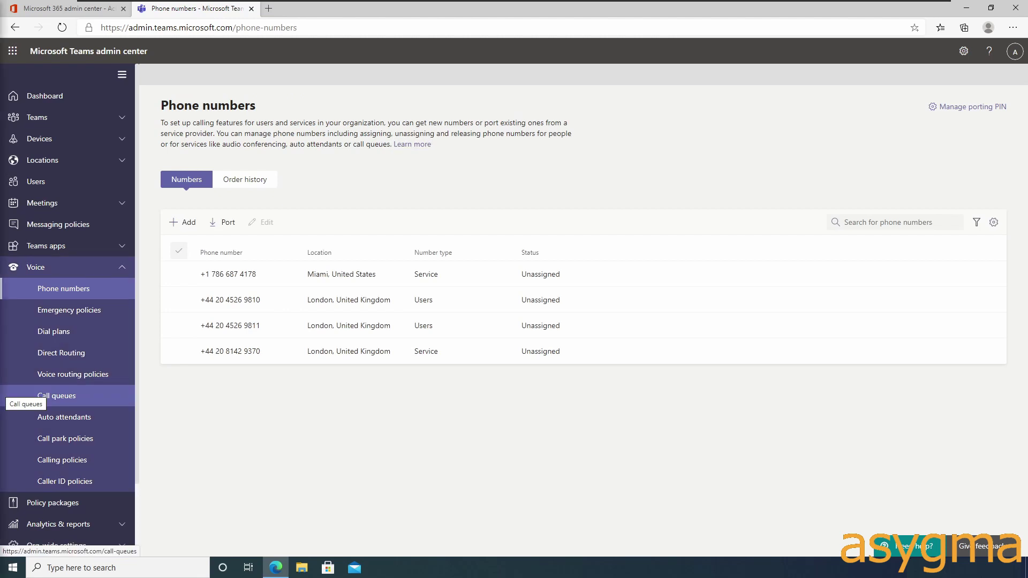
Assign the London service number to the RA-AA-Main_switchboard resource account with phone number type Online.
left_click(54, 396)
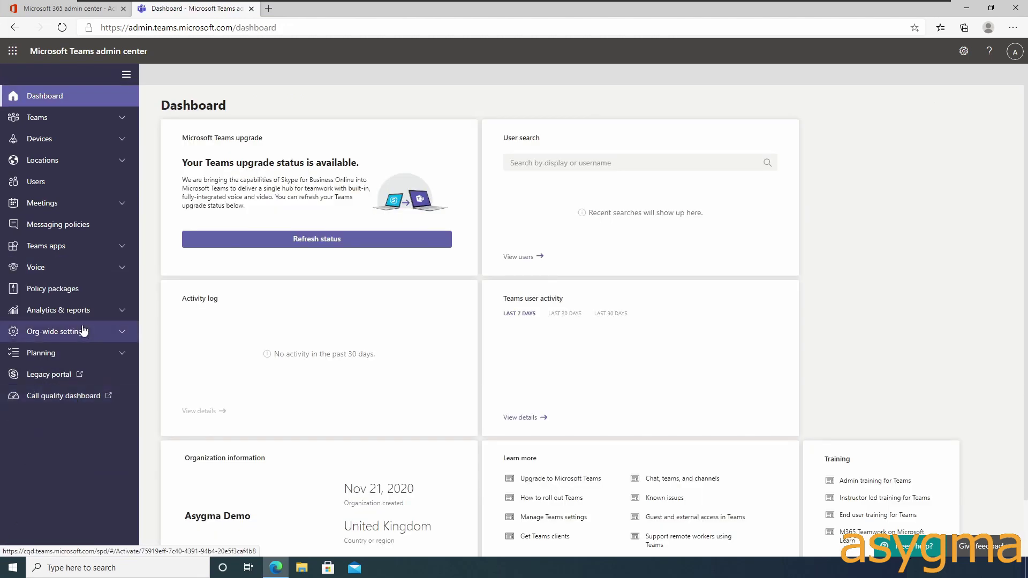
left_click(60, 333)
left_click(59, 463)
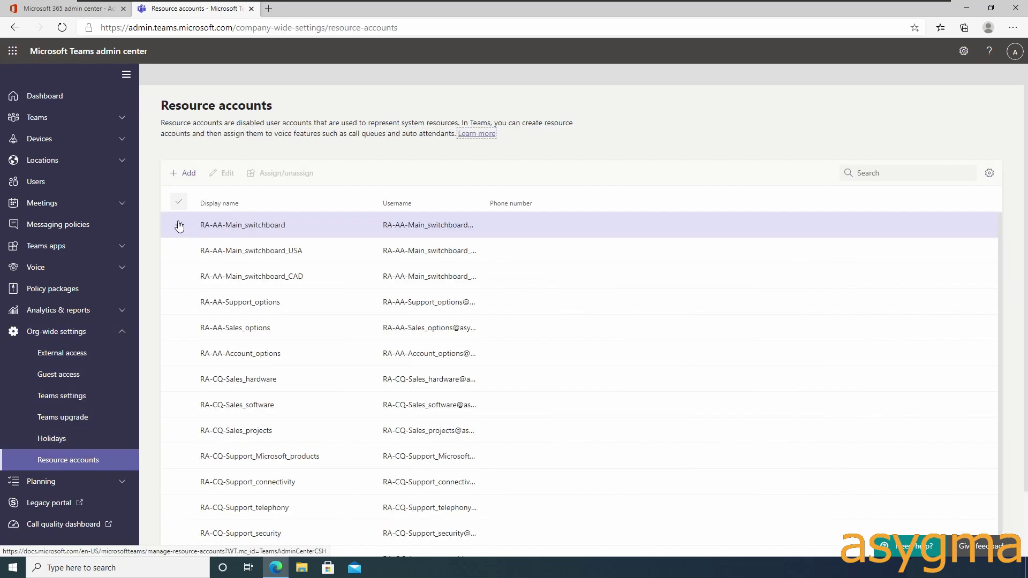
left_click(179, 225)
left_click(278, 179)
left_click(879, 204)
left_click(865, 243)
type("44")
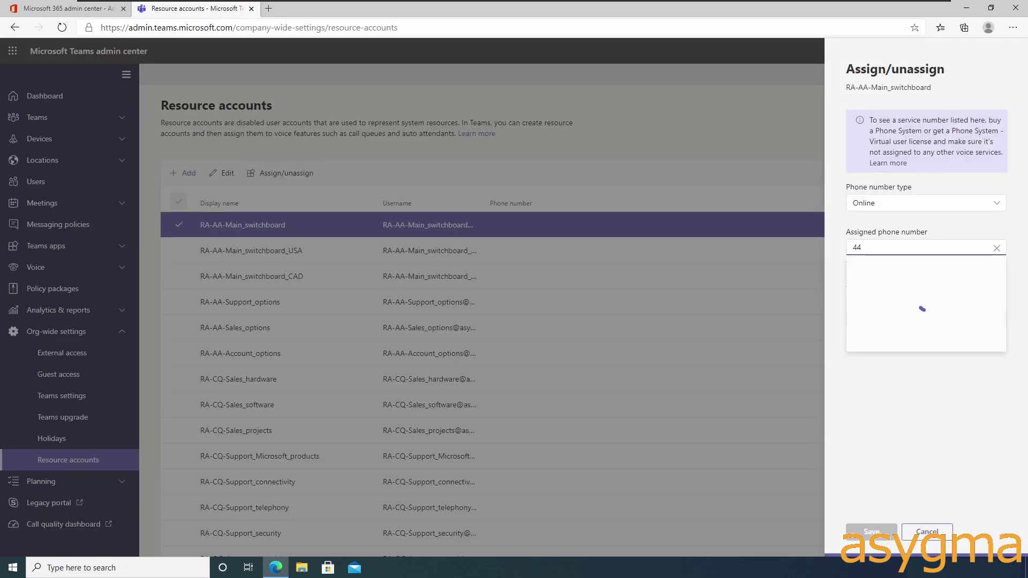
left_click(911, 268)
left_click(866, 532)
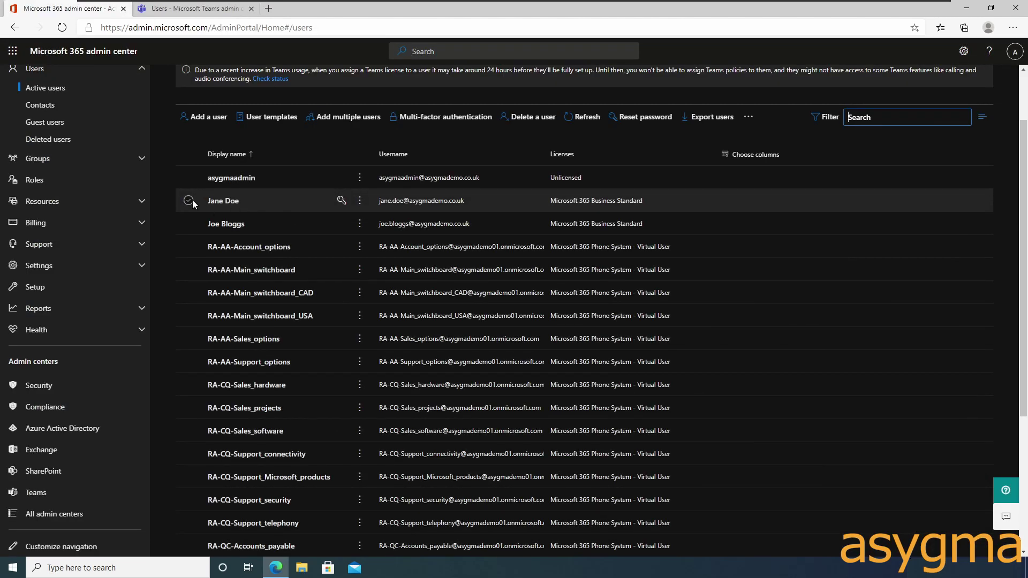
In the Microsoft 365 admin center, assign additional Microsoft 365 Business Voice licences to the two Business Standard users, keeping their existing licences.
left_click(189, 200)
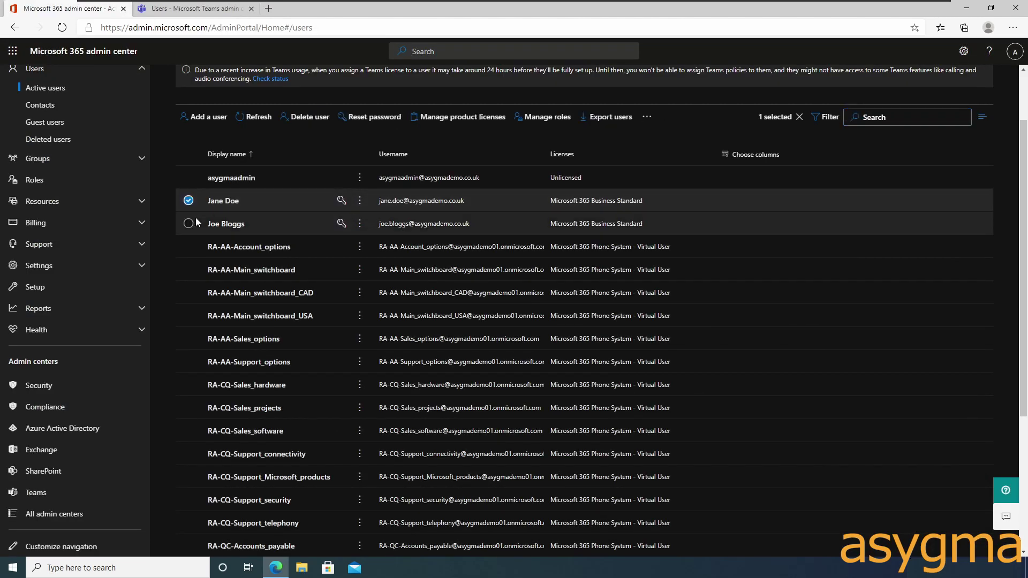
left_click(188, 223)
left_click(463, 117)
left_click(757, 191)
left_click(790, 435)
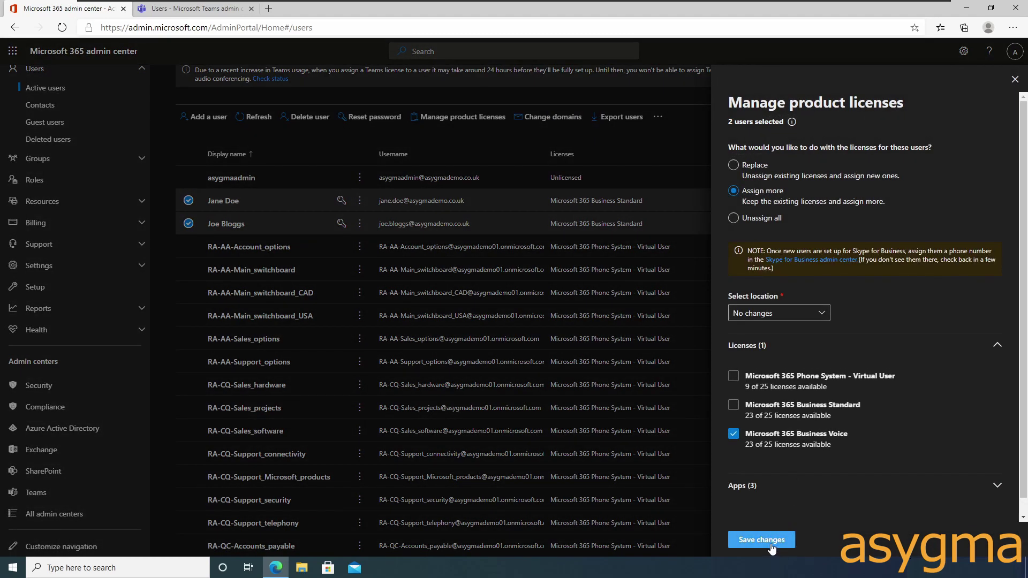
left_click(783, 539)
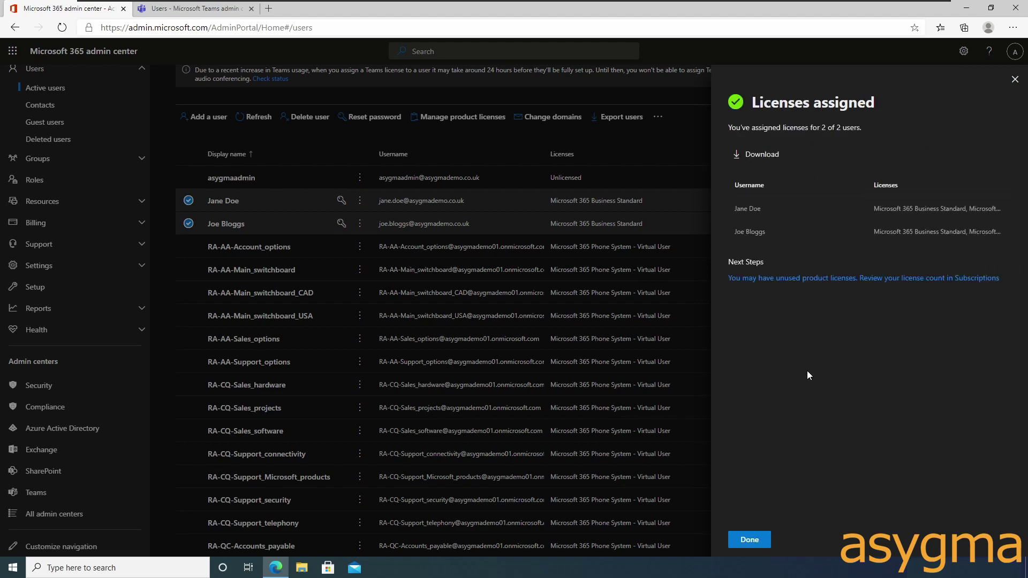
left_click(197, 268)
In the Teams admin center, edit the first London user number and select the first licensed user as its assignee.
left_click(163, 9)
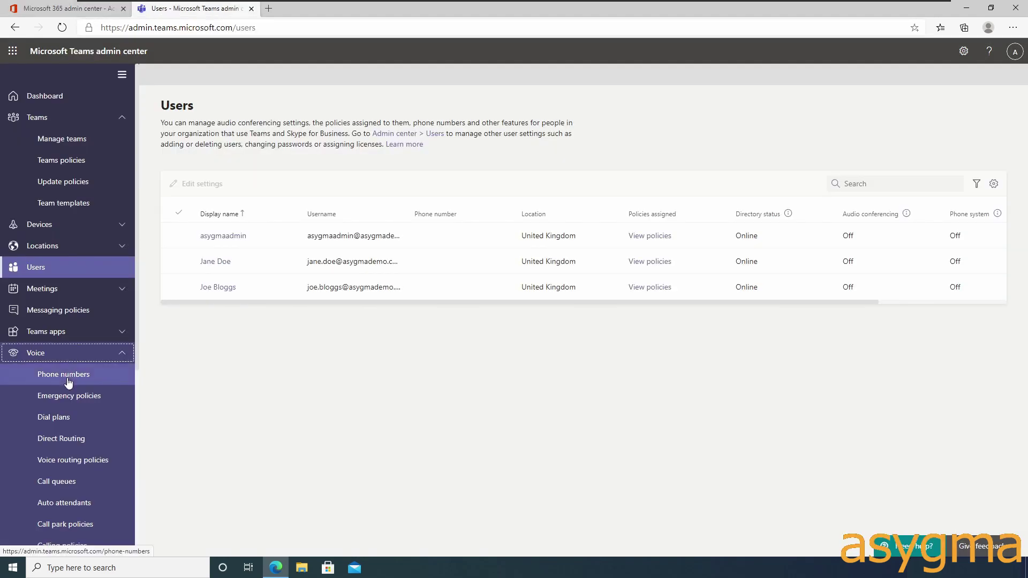
left_click(64, 374)
left_click(279, 301)
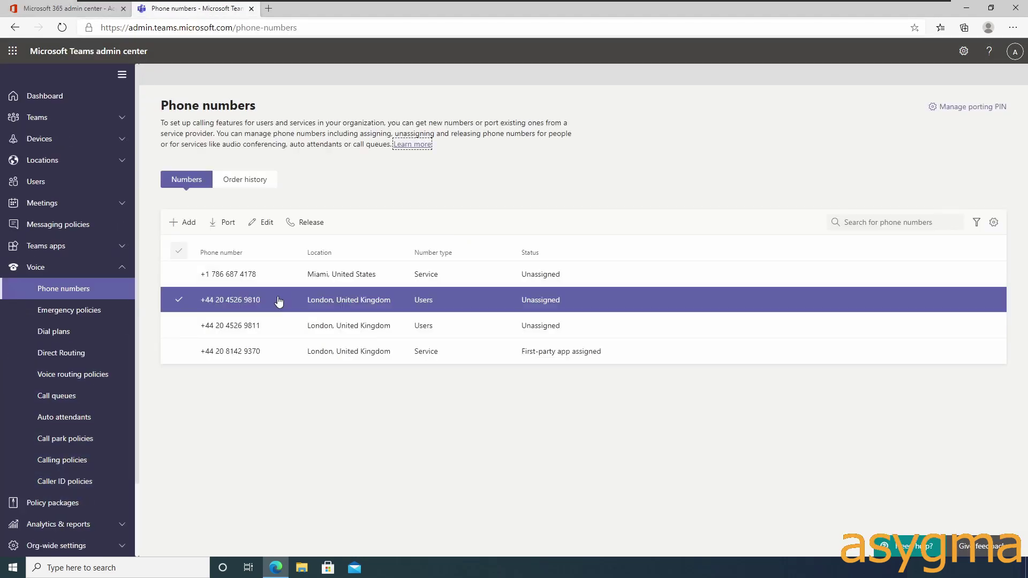
left_click(261, 223)
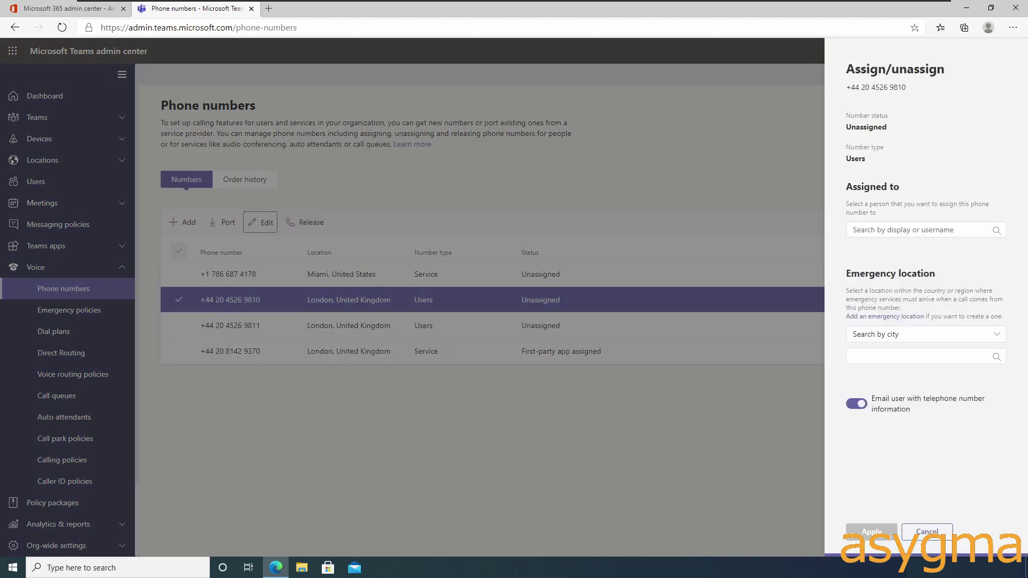
left_click(910, 230)
type("jane")
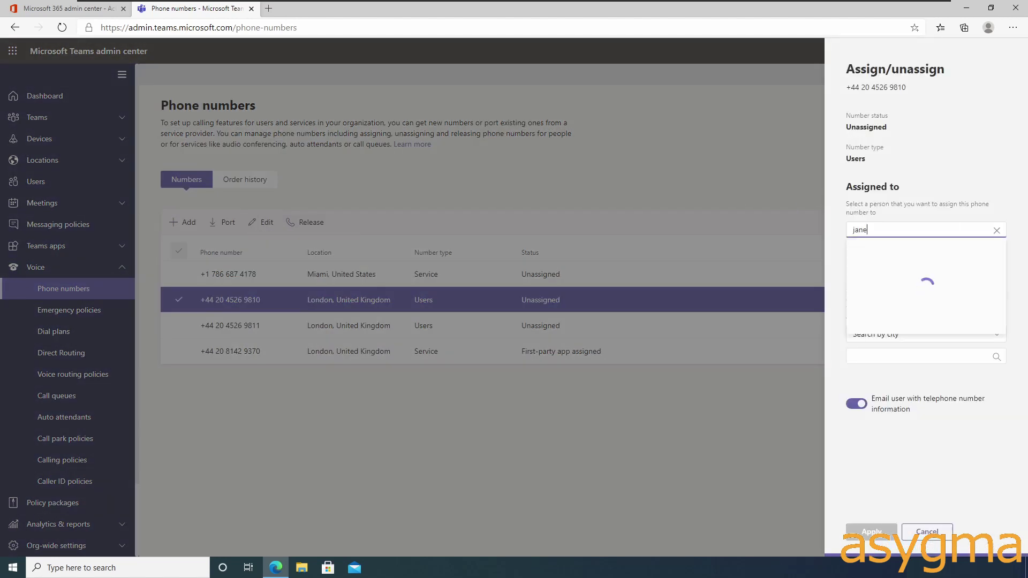
left_click(973, 258)
Set Asygma London Office as the number's emergency location, apply the assignment and open the users list.
left_click(892, 343)
left_click(889, 364)
type("lond")
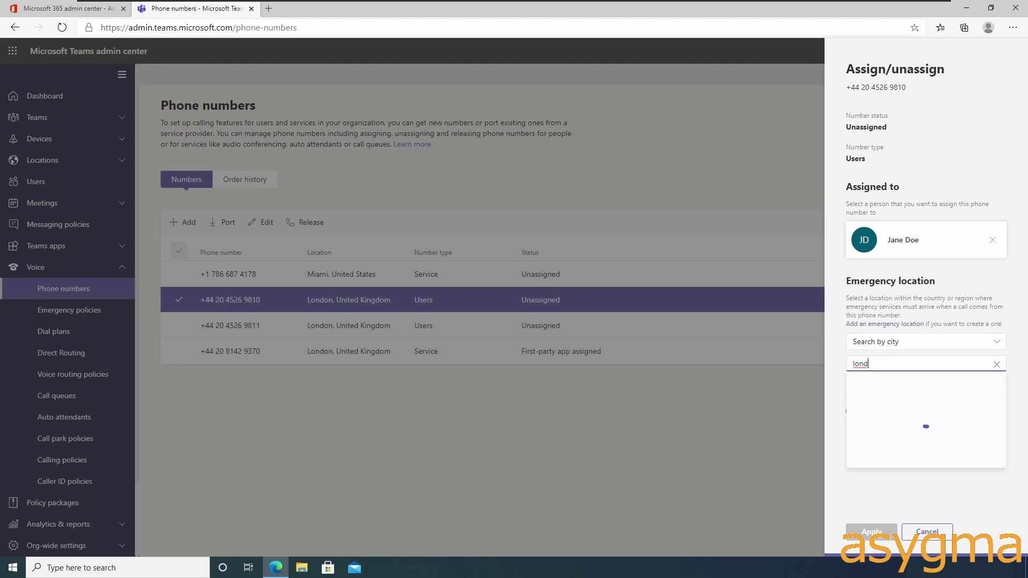
left_click(891, 381)
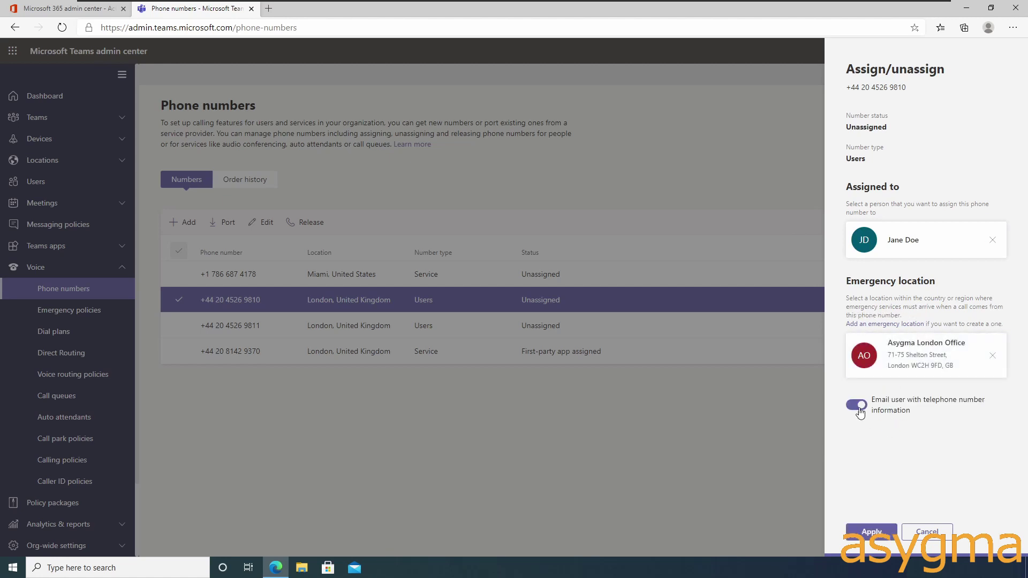
left_click(871, 532)
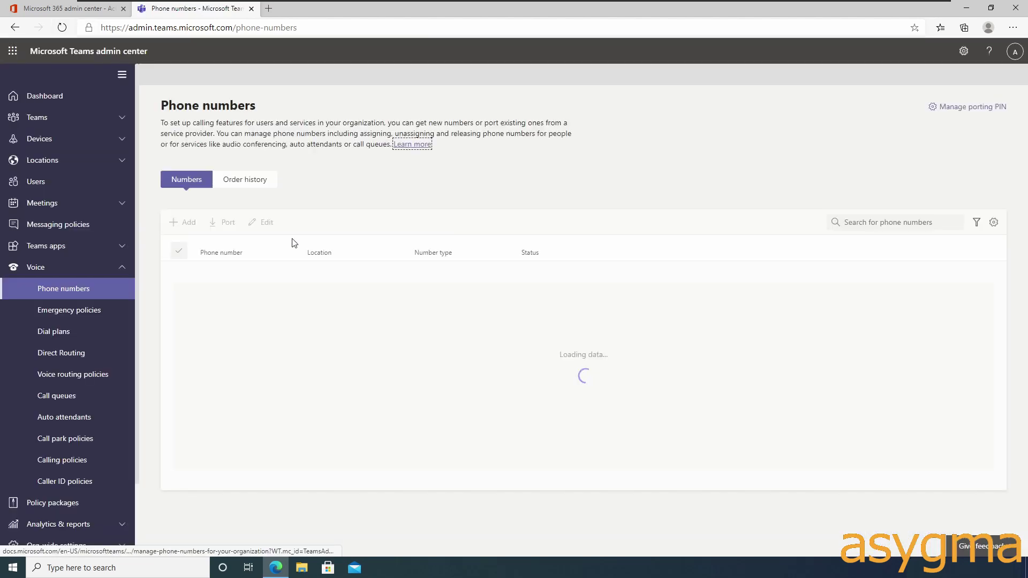
left_click(34, 183)
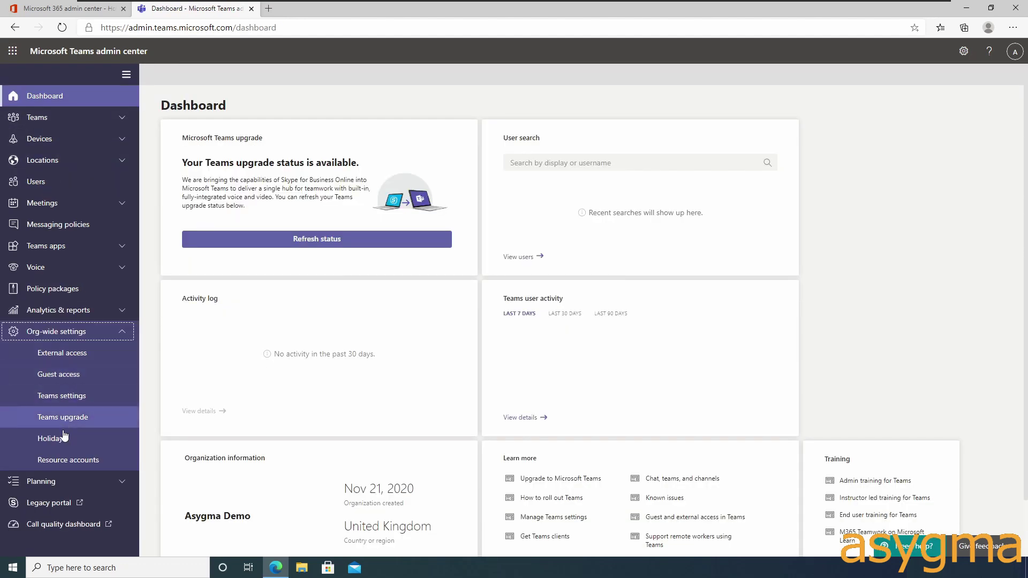
Create an organisation-wide holiday named "holyday 1" and add a date range entry.
left_click(52, 438)
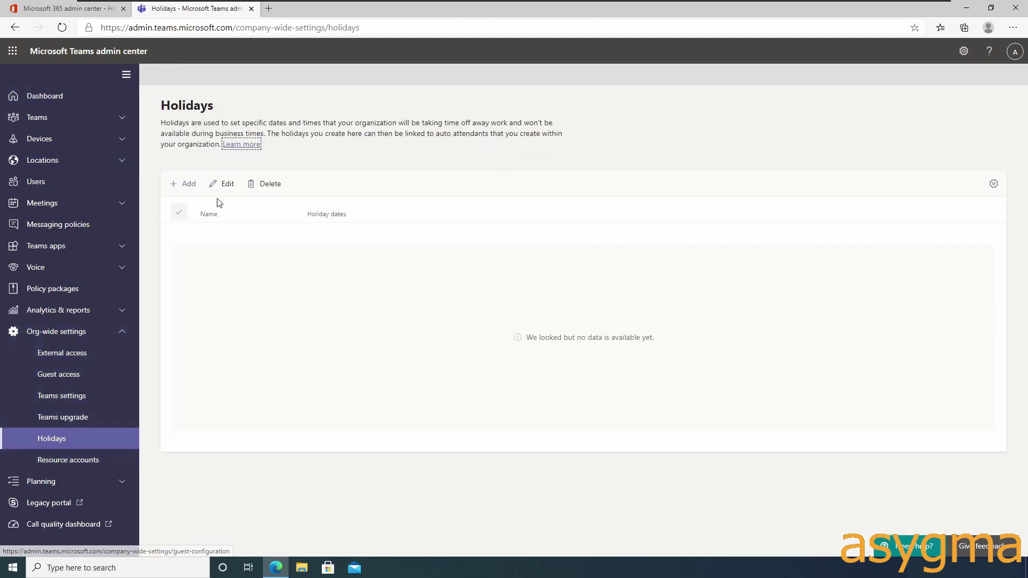
left_click(186, 185)
type("holyday 1")
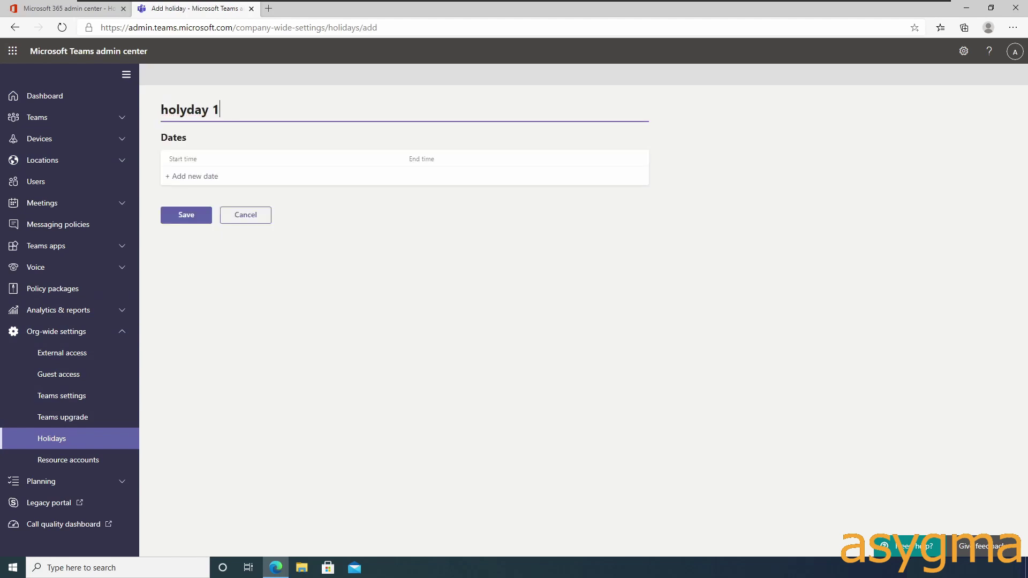
key("Tab")
key("Return")
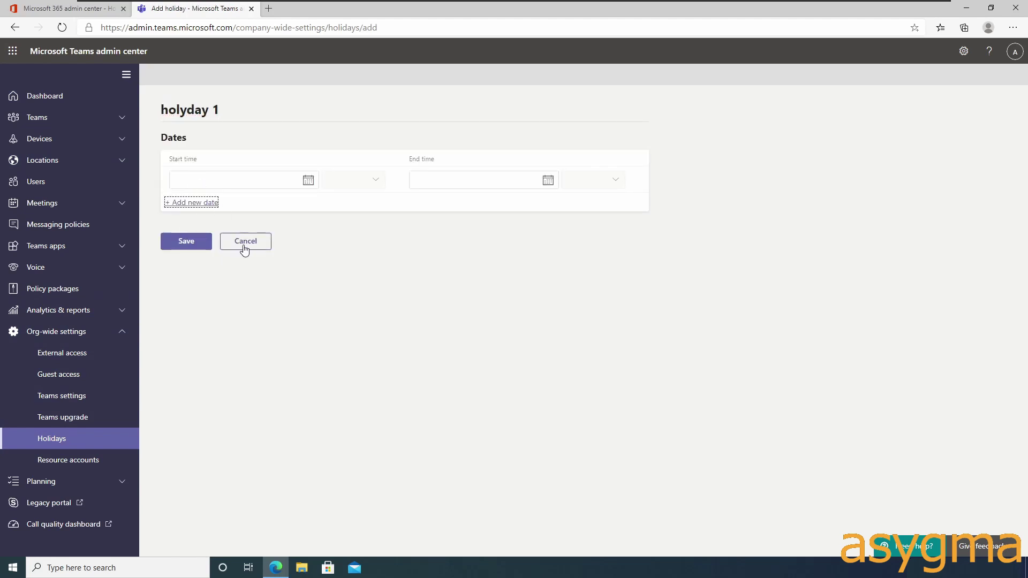
Set the holiday's start date to 04/11/2020, choose its end date and save it.
left_click(307, 180)
left_click(233, 234)
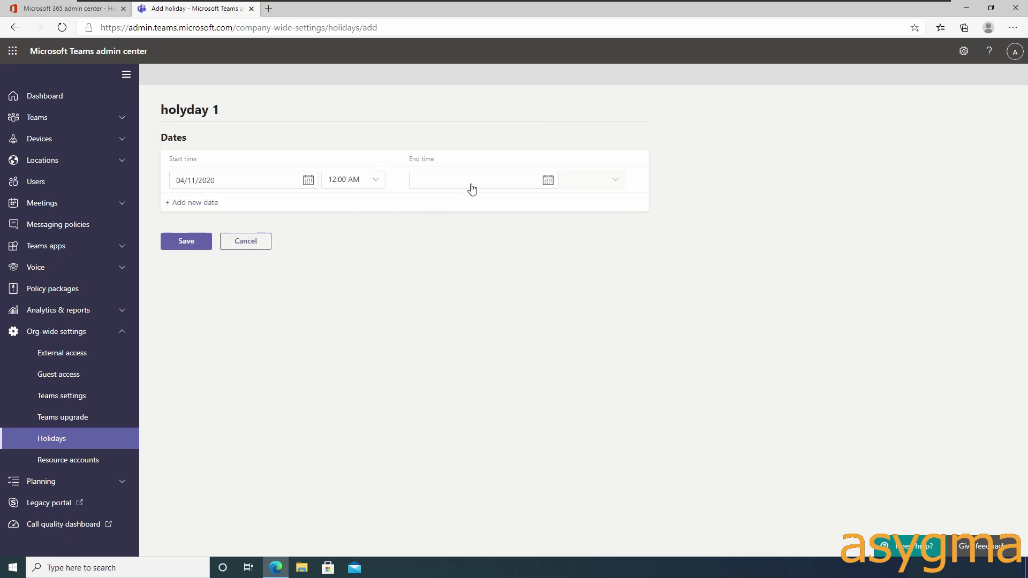
left_click(548, 181)
left_click(488, 234)
left_click(185, 241)
Create another holiday named "holiday 2" with a date range from 11/11/2020 to 21/11/2020.
left_click(182, 184)
type("holida")
left_click(213, 177)
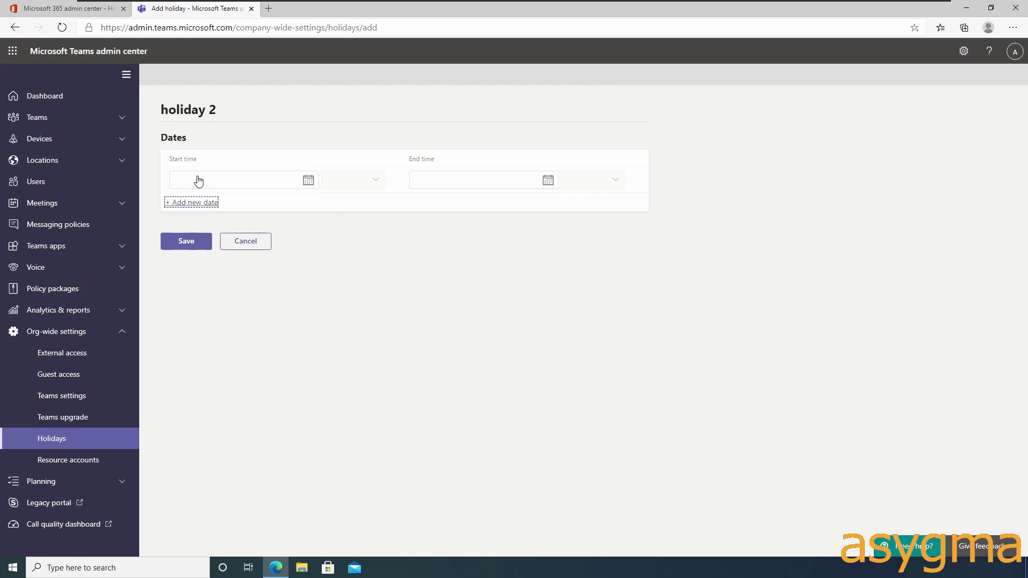
left_click(309, 180)
left_click(232, 252)
left_click(548, 180)
left_click(516, 268)
Add a second date range from 28/11/2020 to 29/11/2020 to holiday 2 and save the holiday.
left_click(192, 204)
left_click(308, 207)
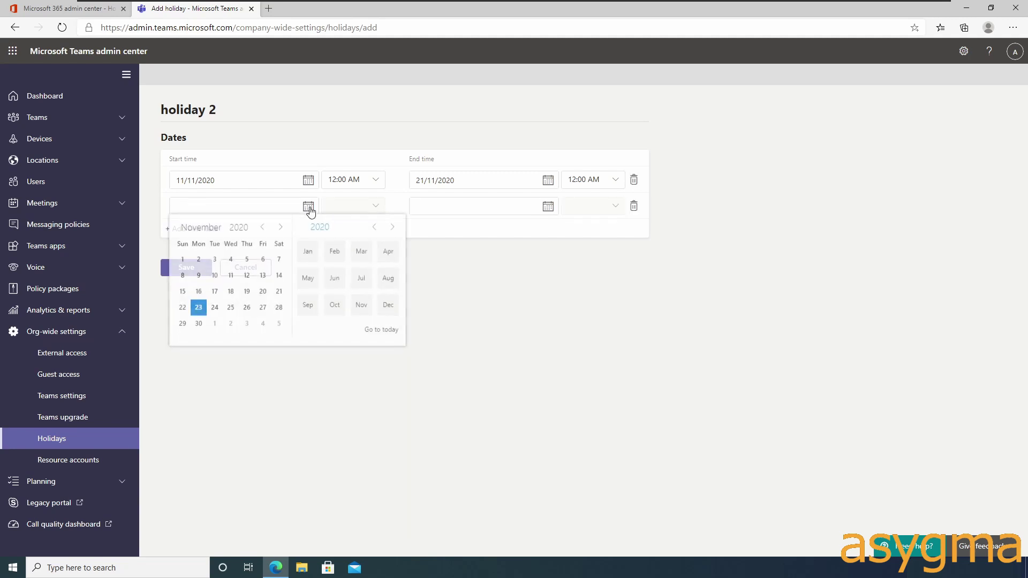
left_click(279, 308)
left_click(548, 208)
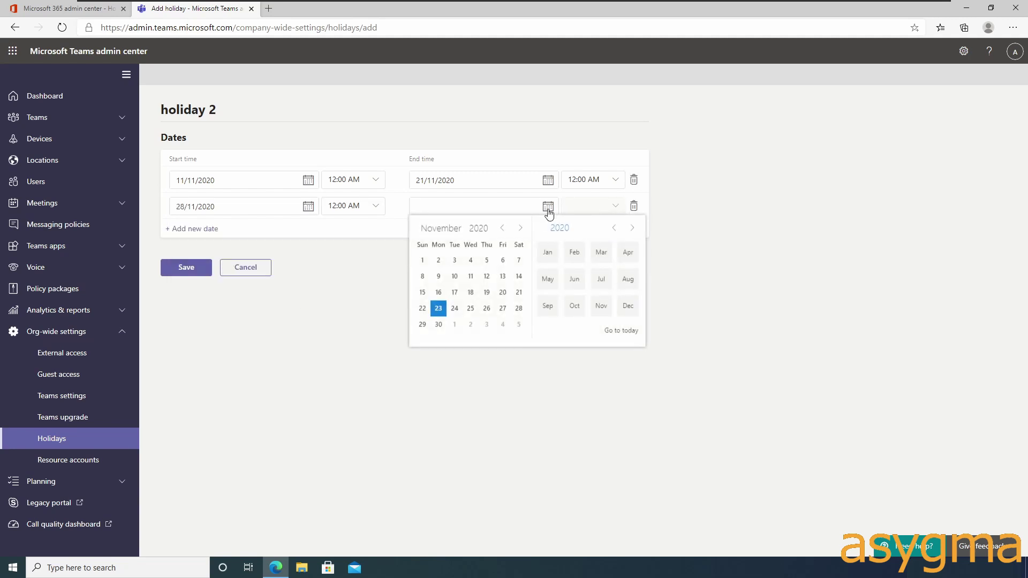
left_click(424, 323)
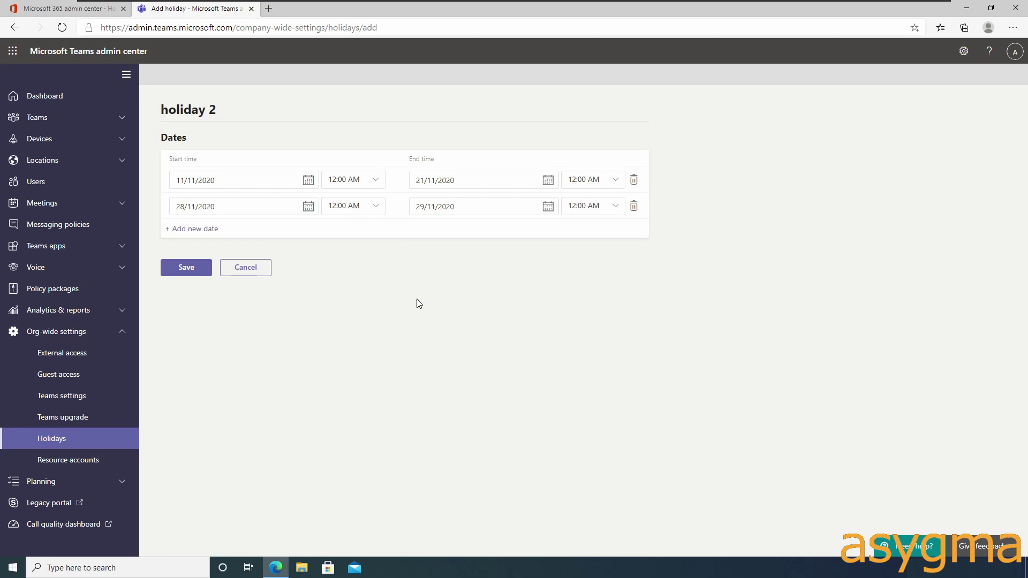
left_click(202, 268)
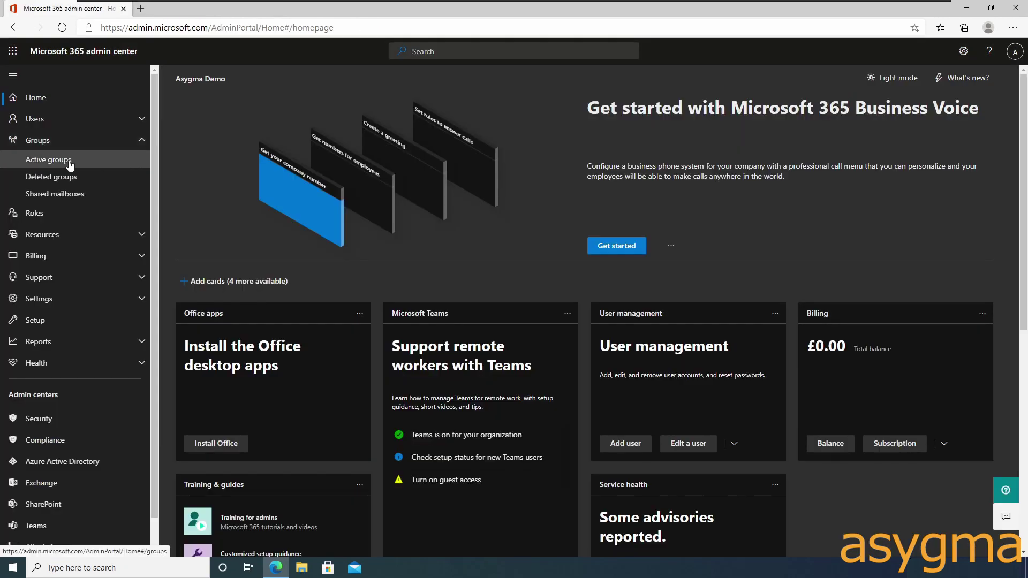
In the Microsoft 365 admin center, create a Security group named "CQ-Sales_hardware" without a description.
left_click(70, 163)
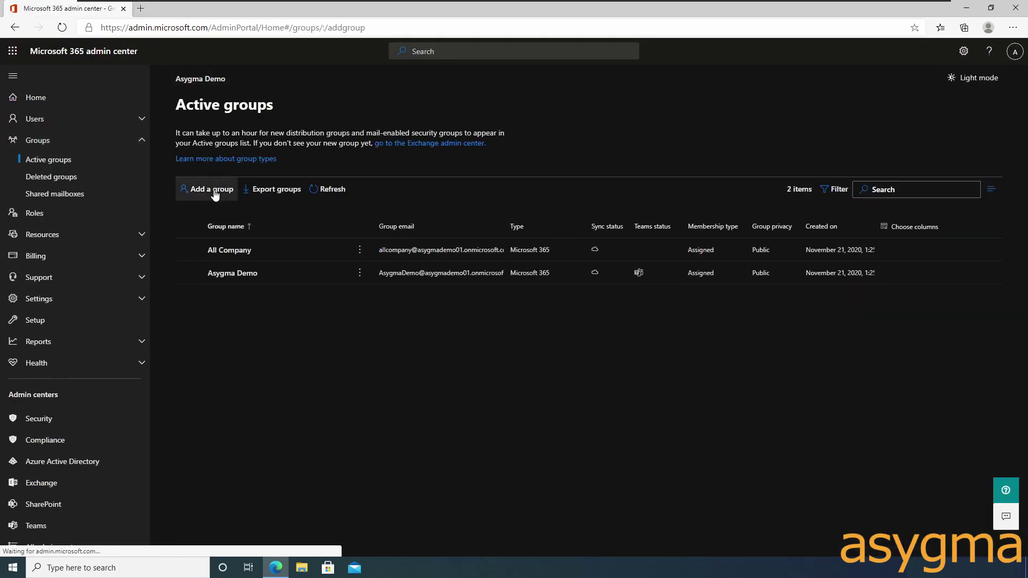
left_click(213, 190)
left_click(485, 341)
left_click(497, 532)
type("CQ-Sales_hardware")
left_click(543, 528)
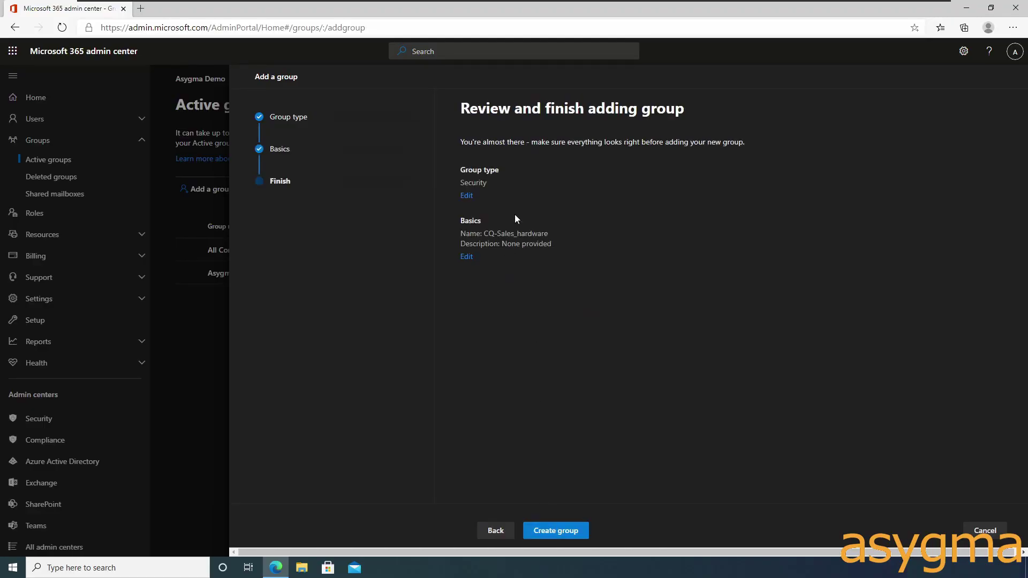
left_click(550, 535)
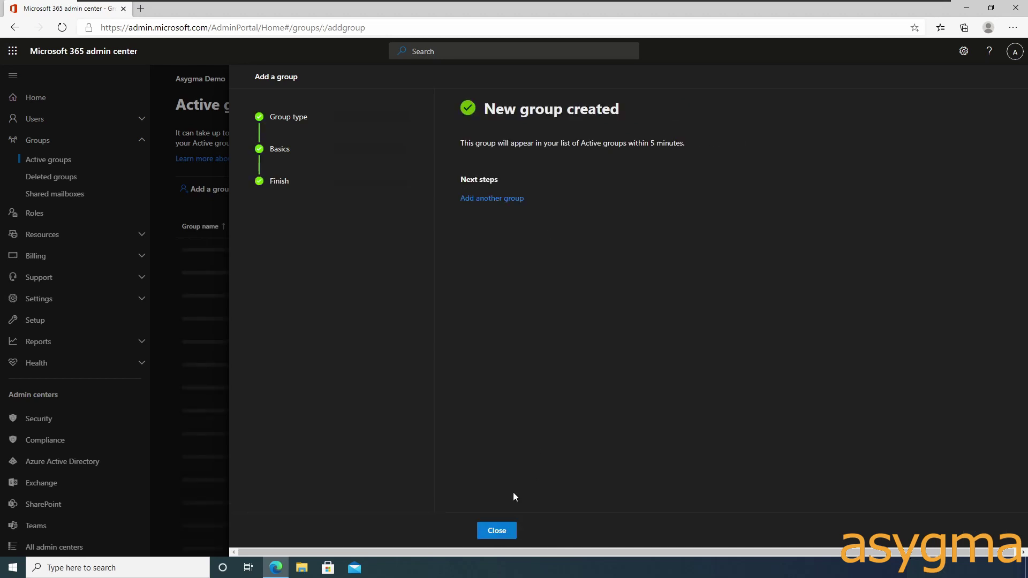
left_click(497, 530)
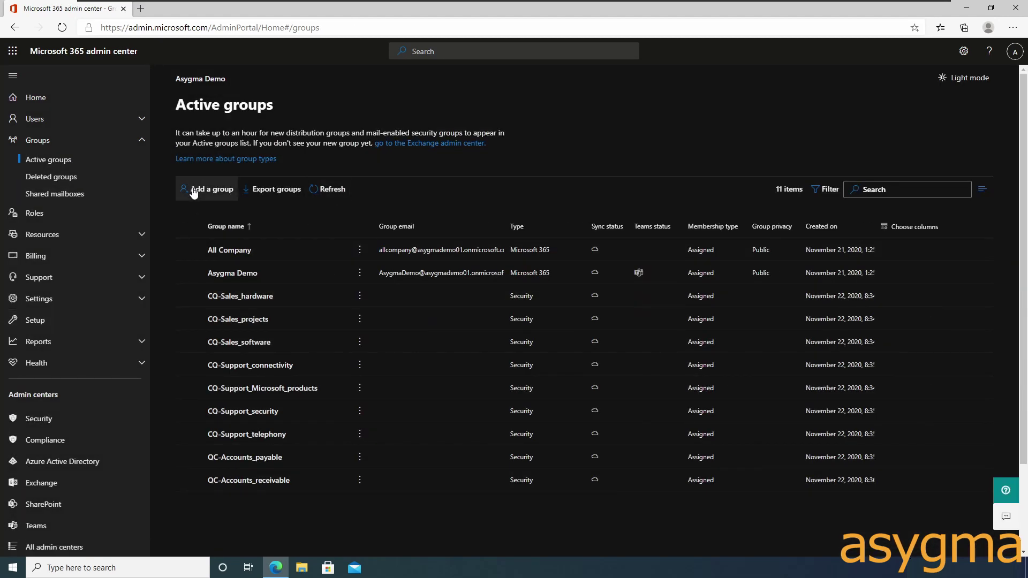
Create a mail-enabled security group named "Voicemail" without a description, keeping the suggested e-mail settings.
left_click(193, 191)
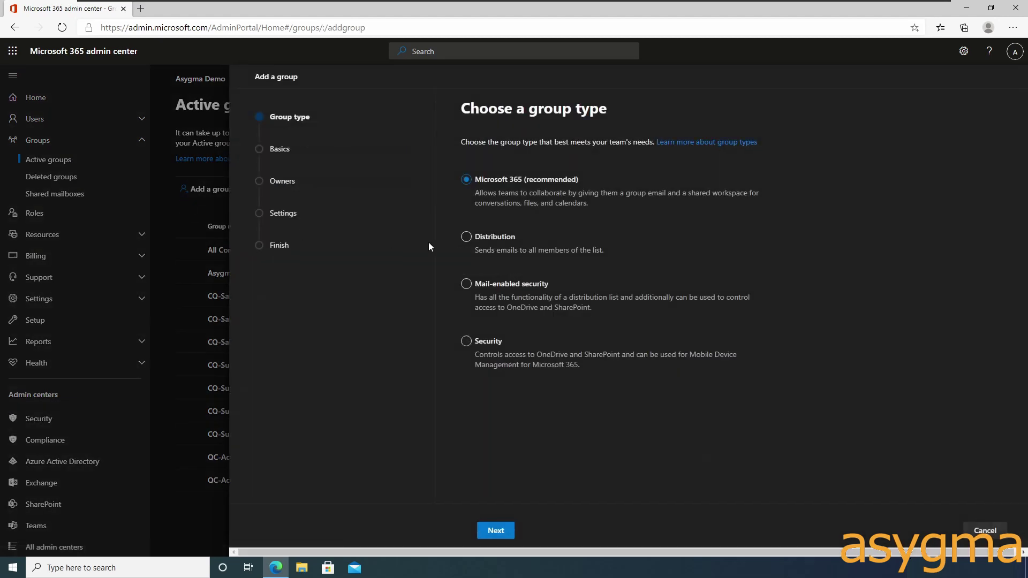
left_click(489, 289)
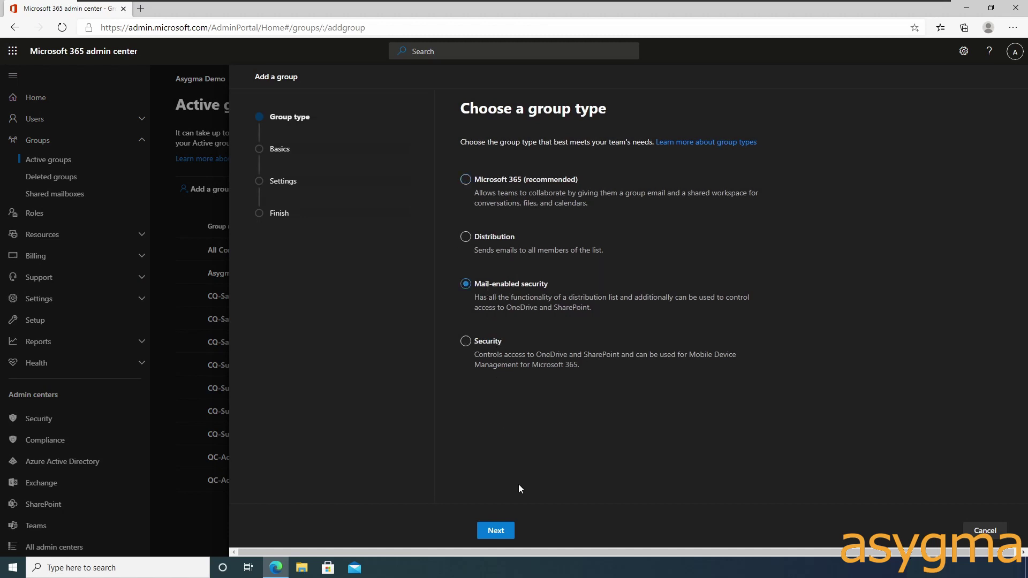
left_click(496, 531)
type("Voicemail")
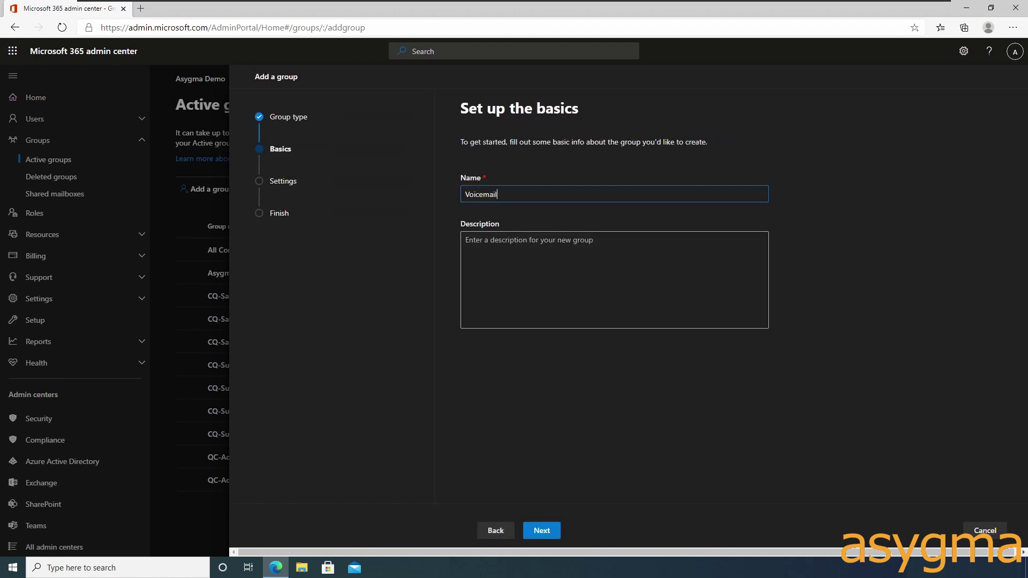
left_click(543, 531)
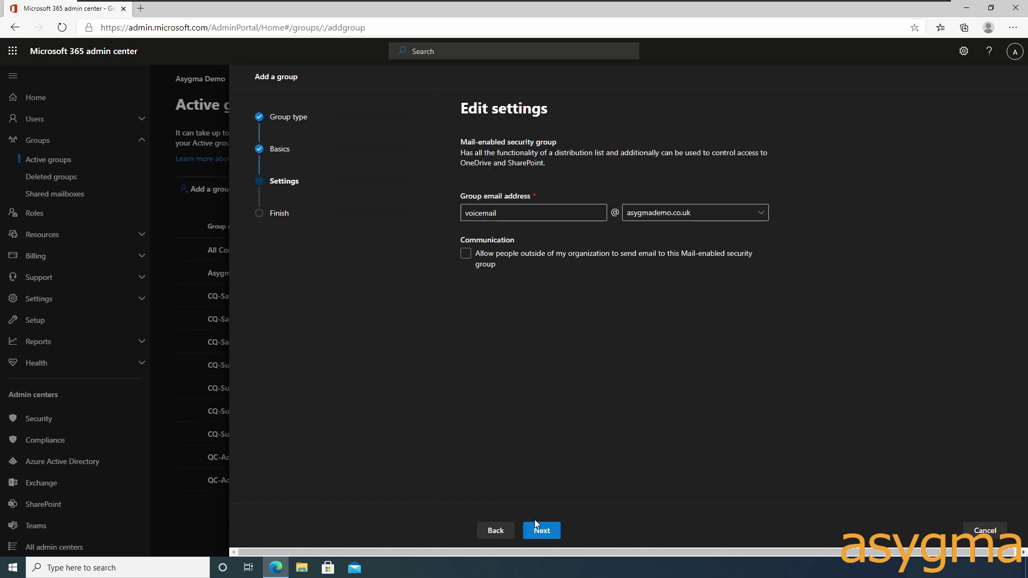
left_click(538, 530)
key("Return")
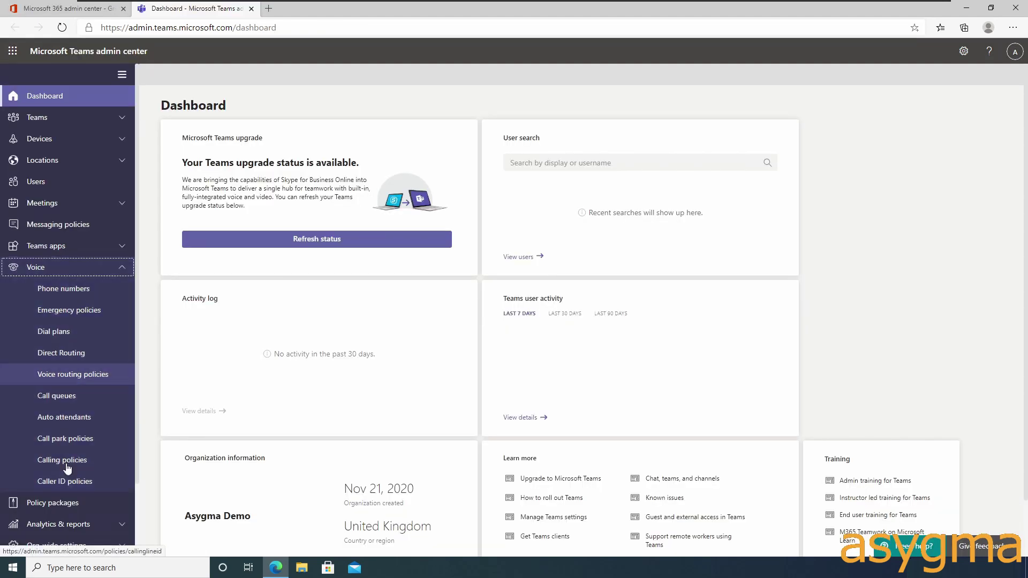
In the Microsoft Teams admin center, add a call queue named "CQ-Sales_hardware" and assign it the RA-CQ-Sales_hardware resource account.
left_click(64, 395)
left_click(191, 183)
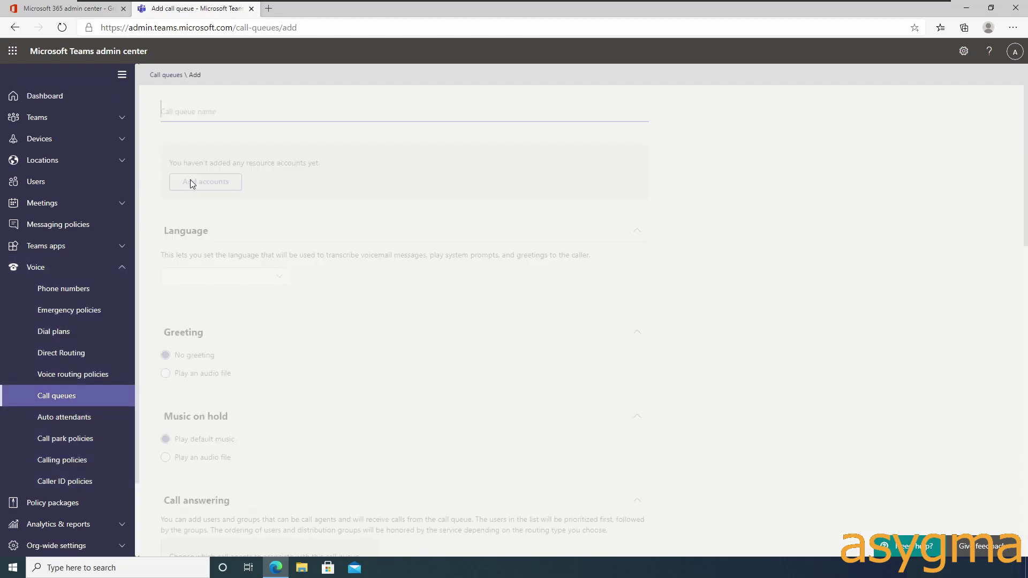
type("CQ-Sales_hardware")
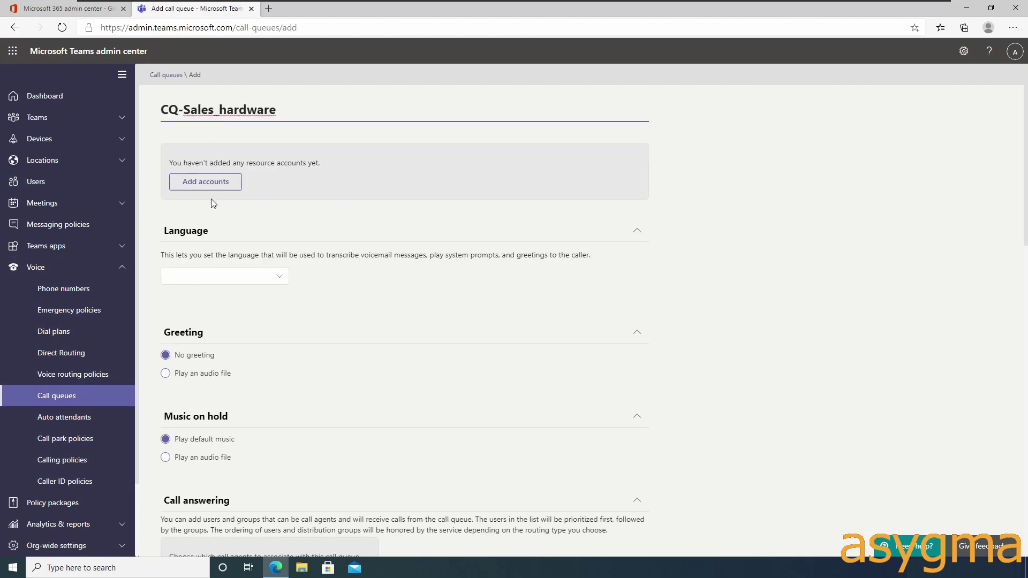
left_click(207, 181)
type("ra-")
type("CQ-Sales_hardware")
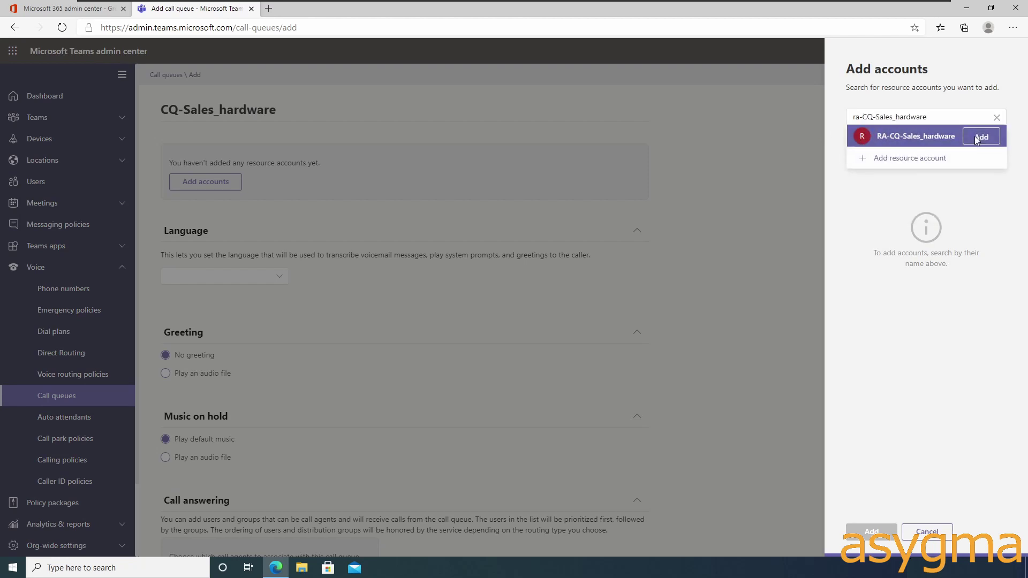
left_click(980, 137)
left_click(871, 532)
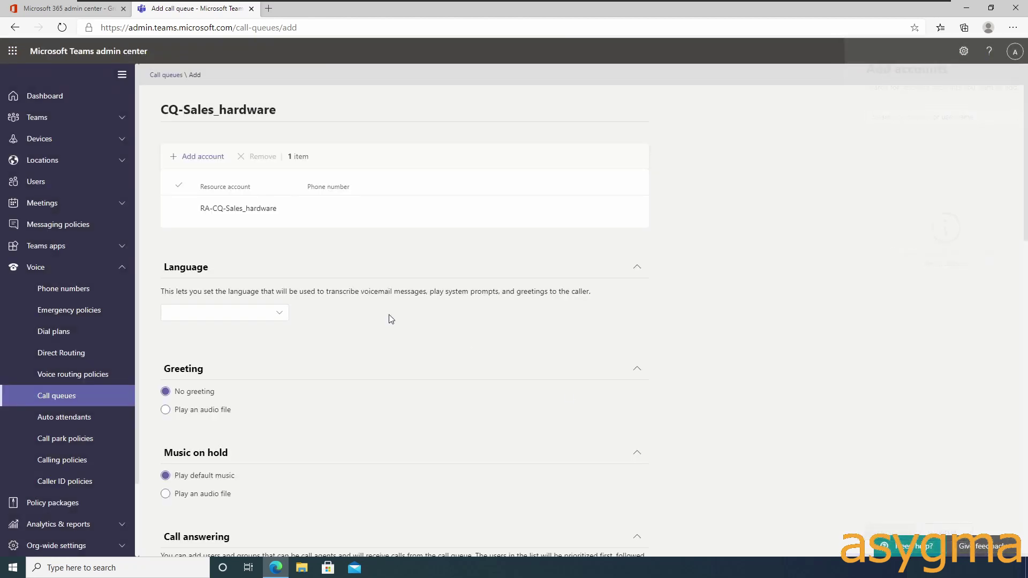
Set the call queue's language to English (United Kingdom) and add the CQ-Sales_hardware group as its call agents.
left_click(237, 319)
left_click(350, 170)
scroll(340, 202, "down", 4)
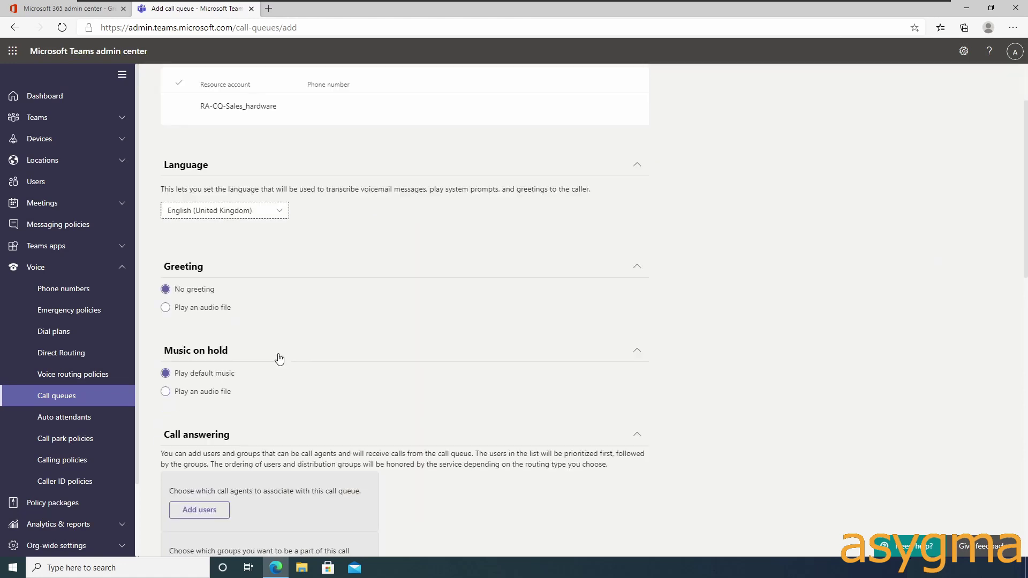
scroll(217, 326, "down", 3)
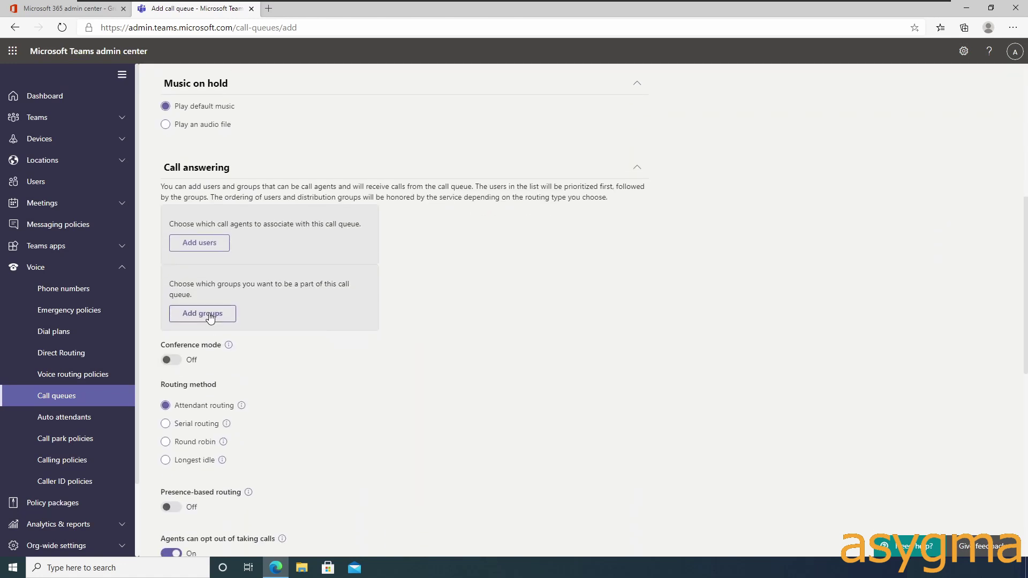
left_click(210, 317)
type("CQ-Sales_hardware")
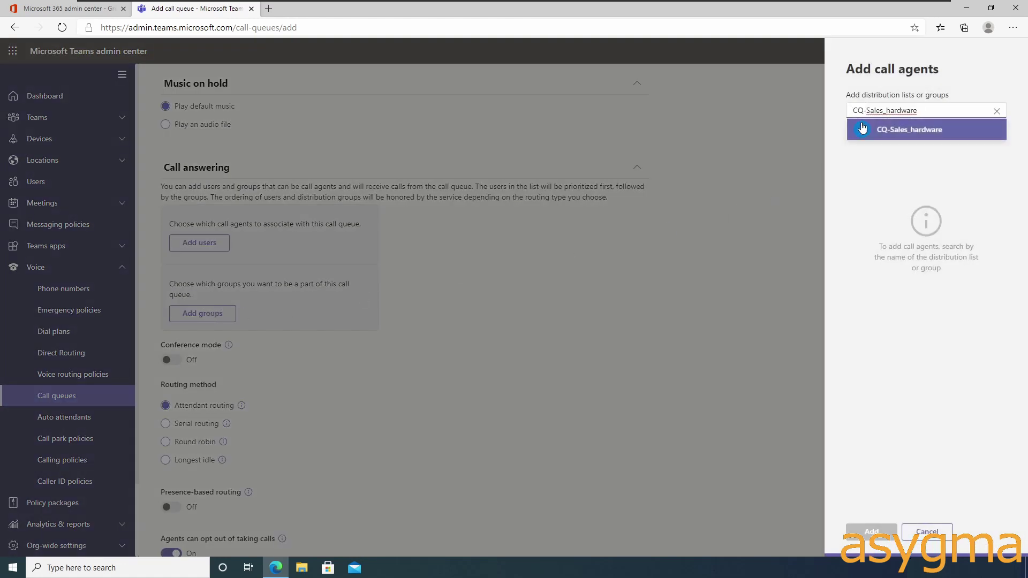
left_click(864, 129)
left_click(872, 532)
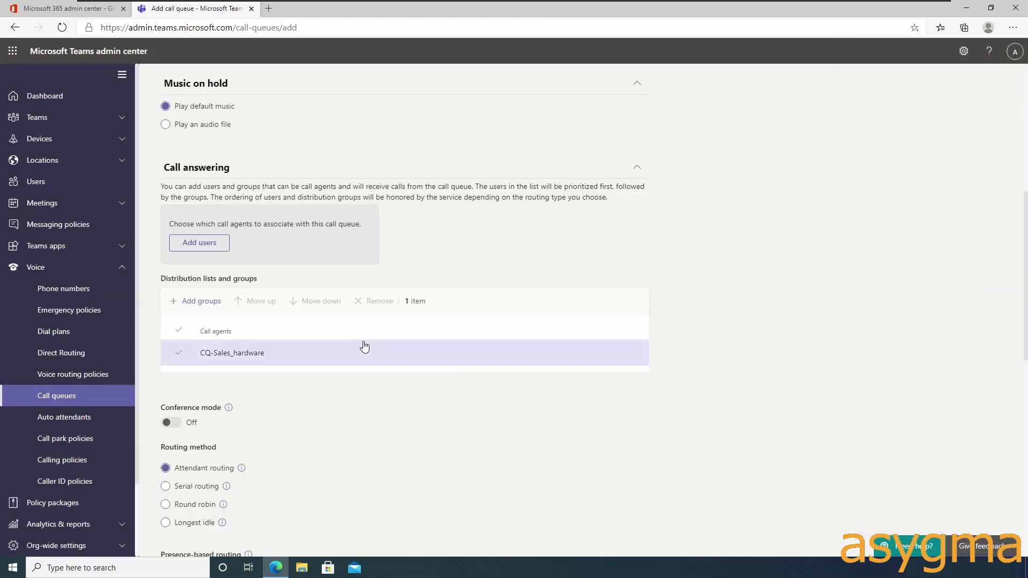
Turn on presence-based routing for the queue and set the agent alert time to 60 seconds.
scroll(356, 348, "down", 4)
scroll(199, 275, "down", 2)
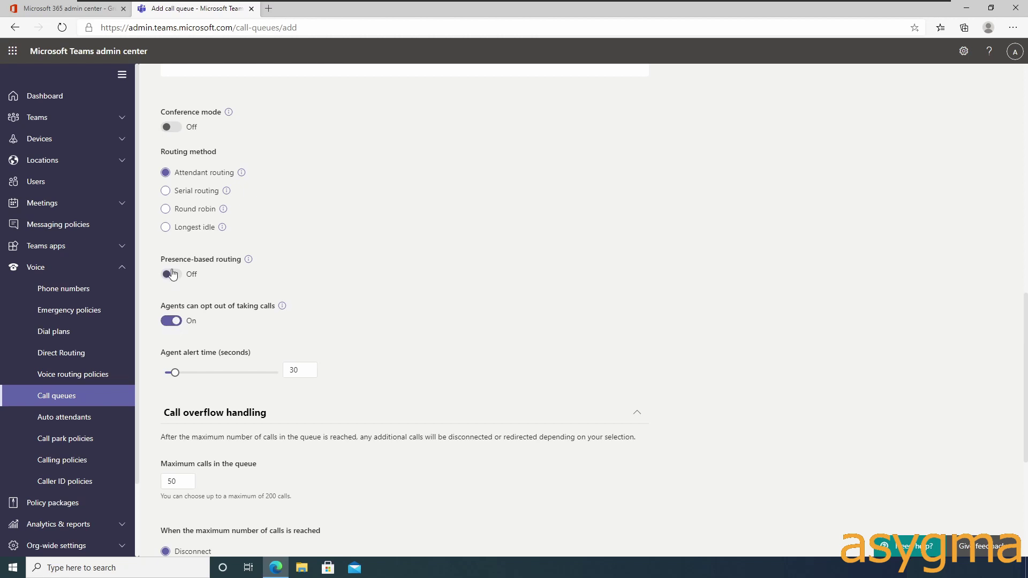
left_click(172, 275)
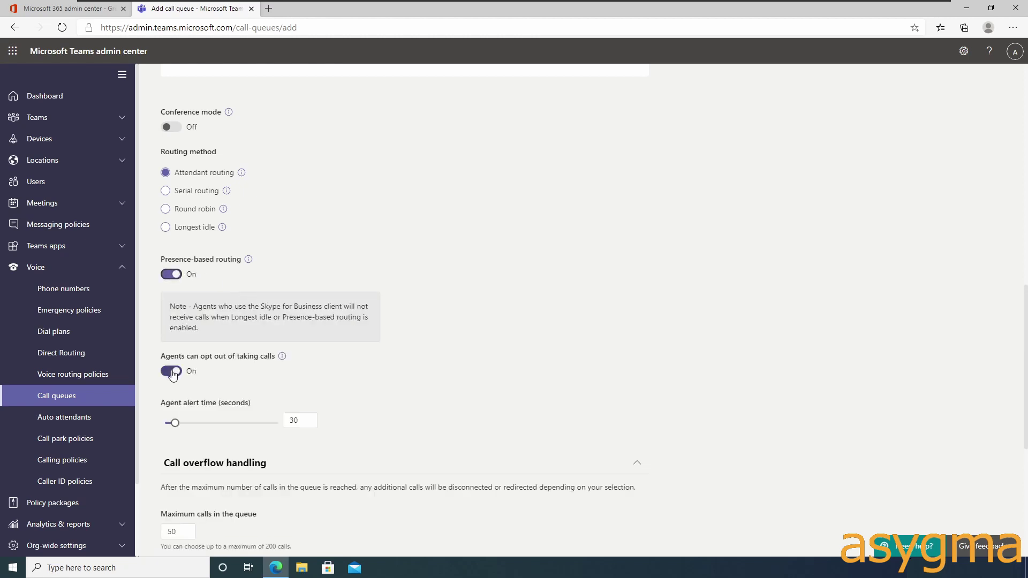
scroll(201, 367, "down", 1)
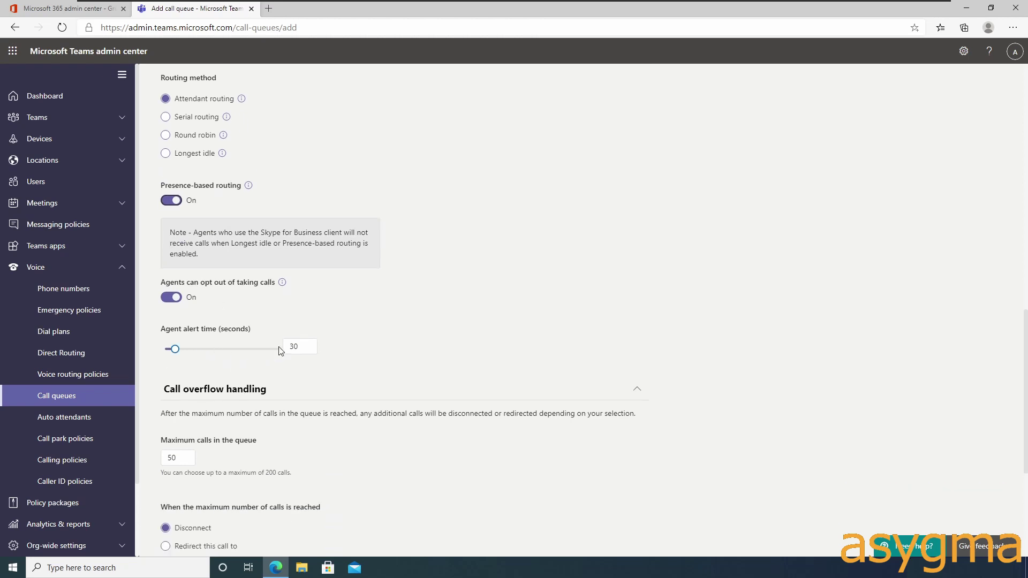
type("60")
Limit the queue to a maximum of 10 calls and redirect overflow calls to the voicemail of the voicemail group.
scroll(258, 352, "down", 2)
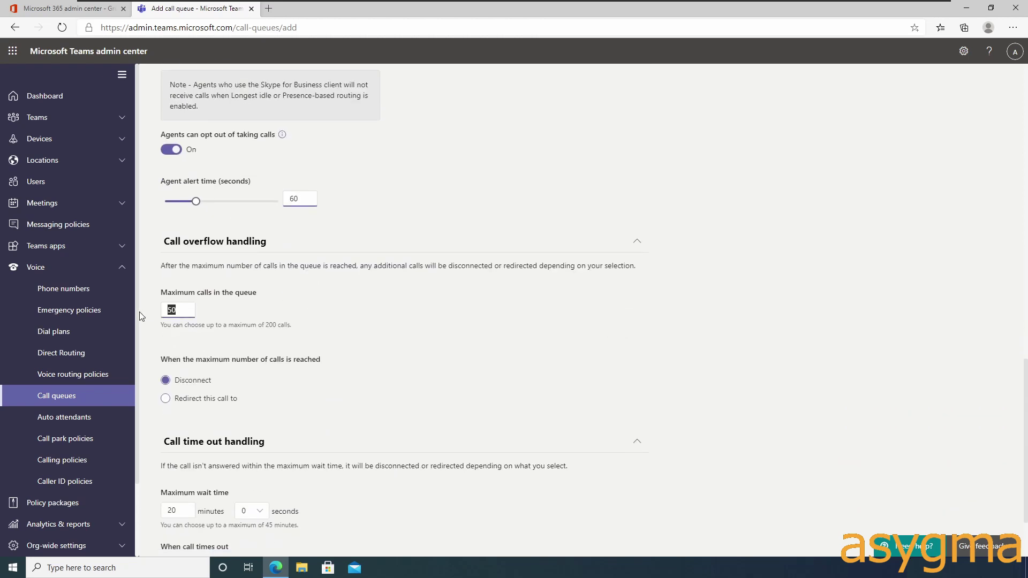
type("10")
scroll(225, 367, "down", 1)
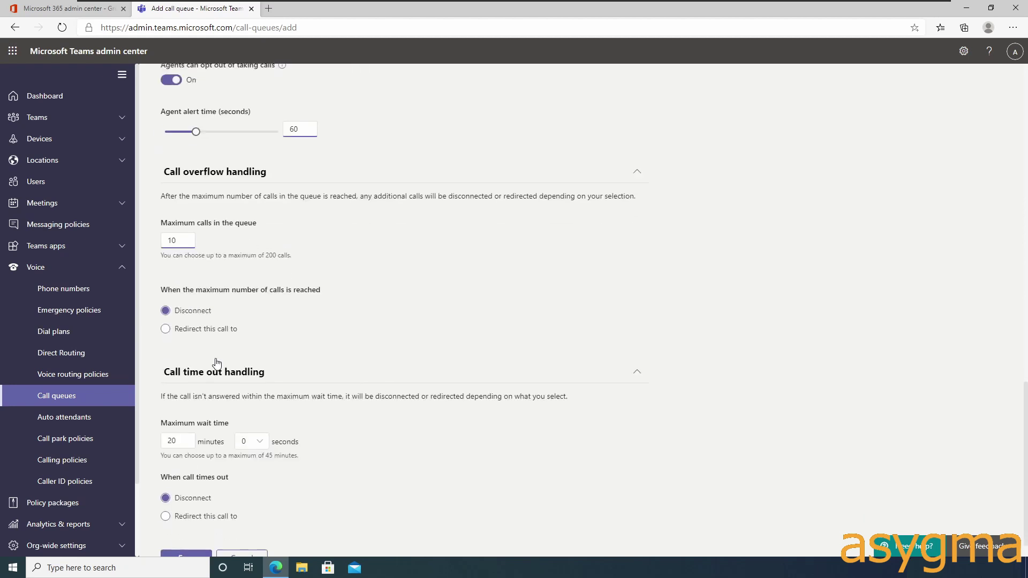
left_click(166, 325)
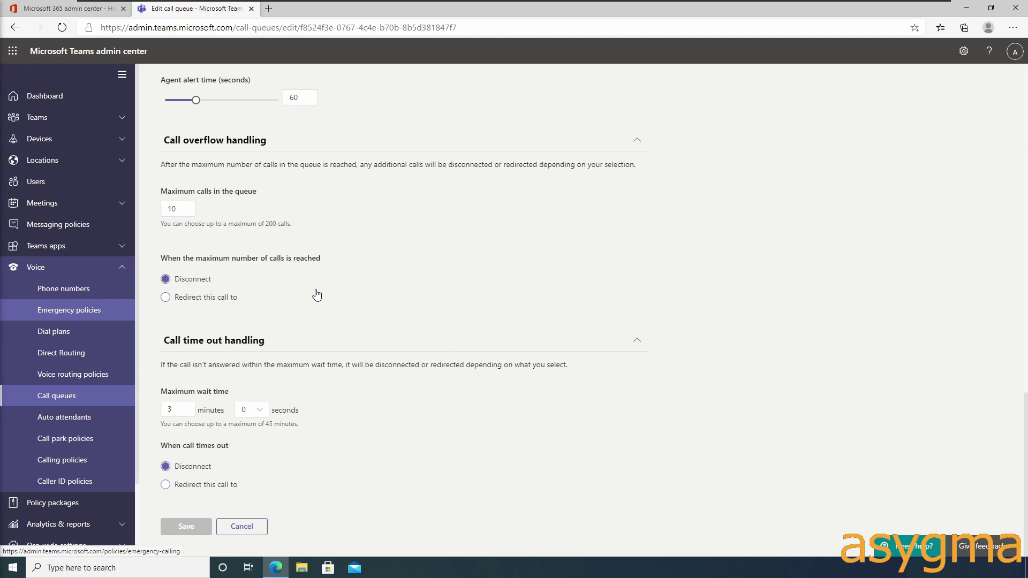
left_click(166, 296)
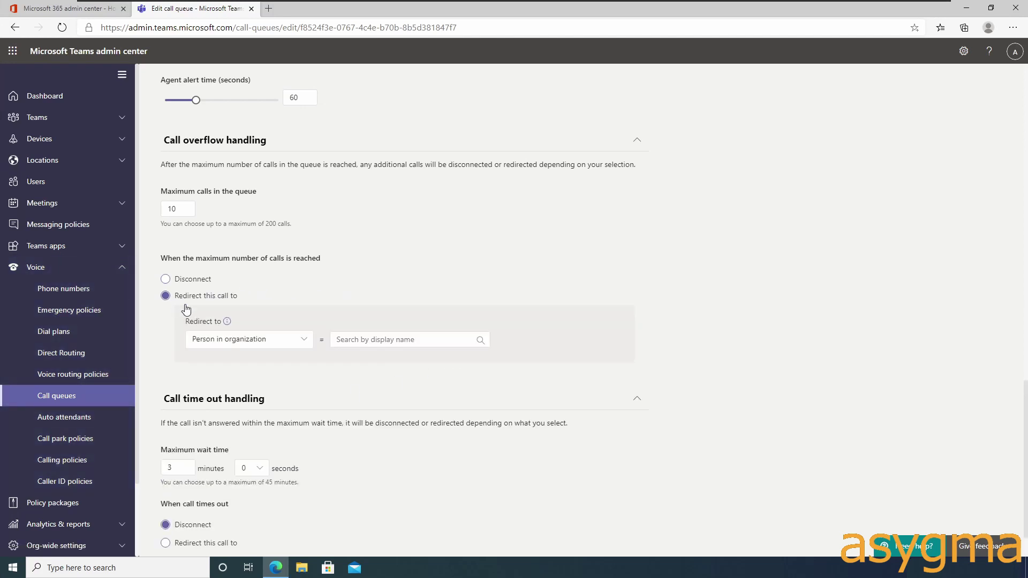
left_click(230, 343)
left_click(243, 459)
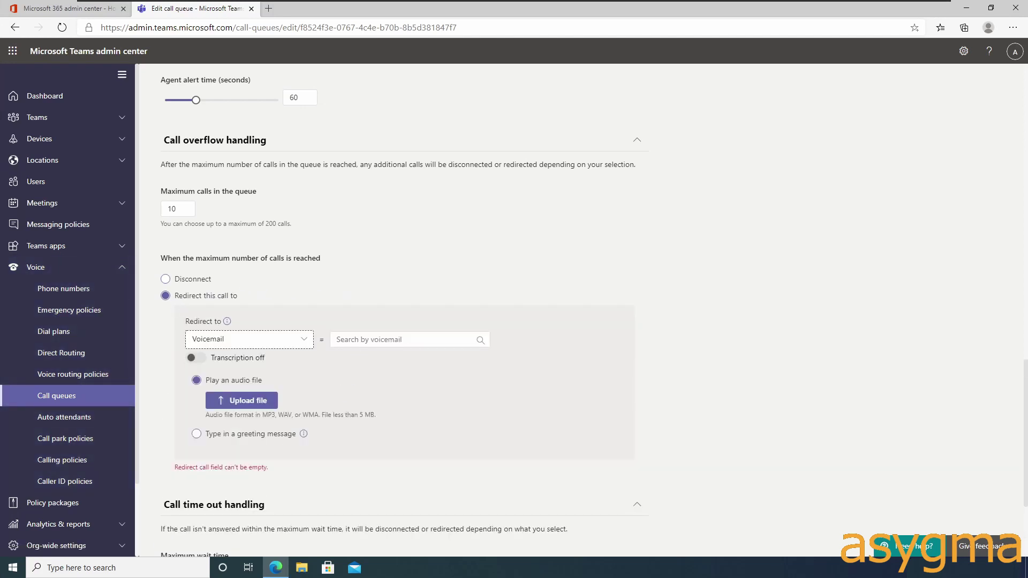
type("voice")
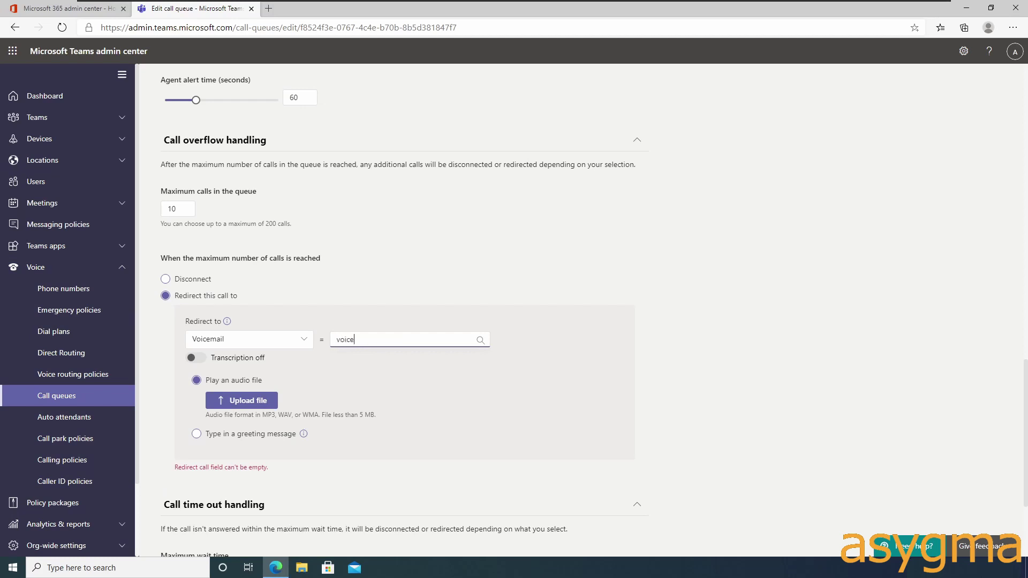
left_click(421, 367)
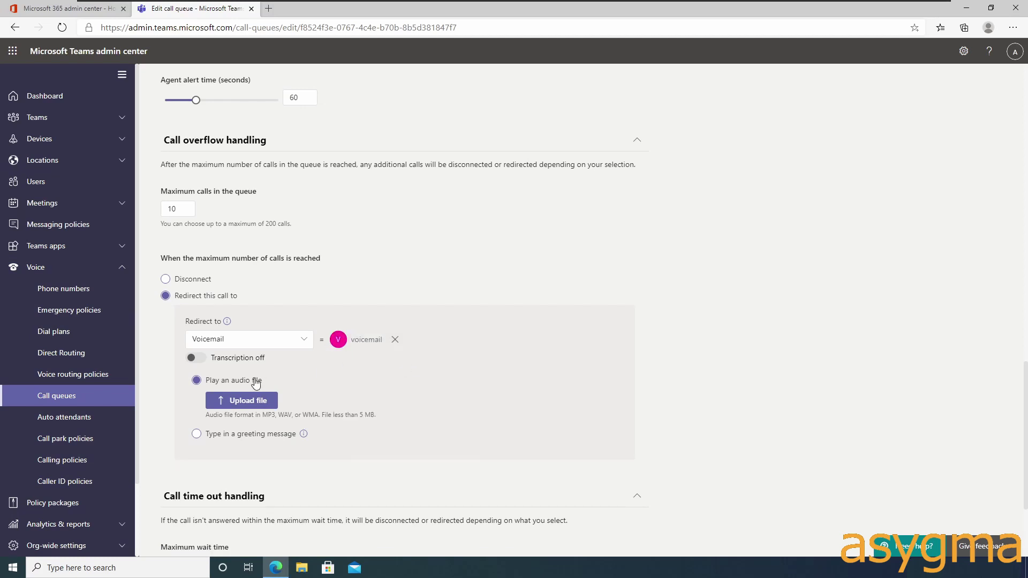
Enter greeting "I'm sorry but we don't have anyone available to take your call at the moment now, please leave a message and we will call back soon".
left_click(227, 439)
type("I'm sorry but we don't have anyone available to take your call at the moment now, please leave a message and we will call back soon")
key("ctrl+shift+Left")
key("ctrl+shift+Left")
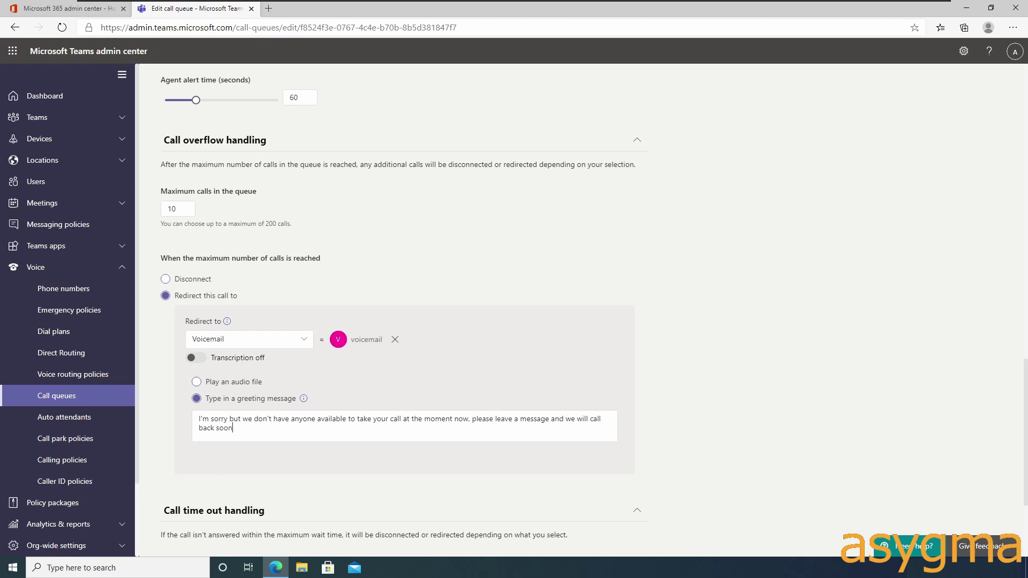
Redirect timed-out calls to the voicemail of the voicemail group, with a copy of the overflow greeting text as the greeting message.
key("ctrl+a")
key("ctrl+c")
scroll(407, 310, "down", 3)
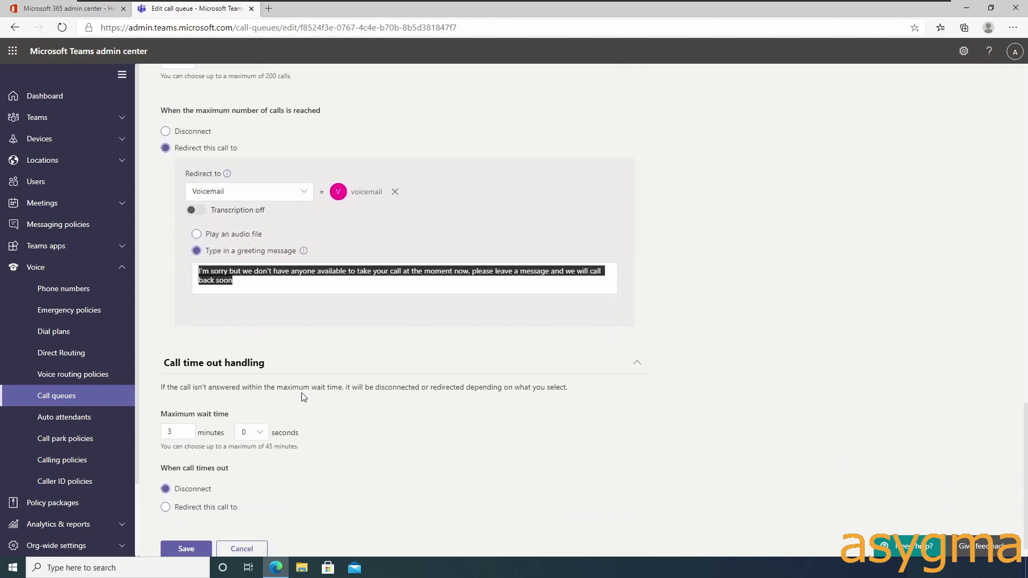
scroll(202, 429, "down", 1)
left_click(166, 484)
scroll(225, 480, "down", 1)
left_click(258, 469)
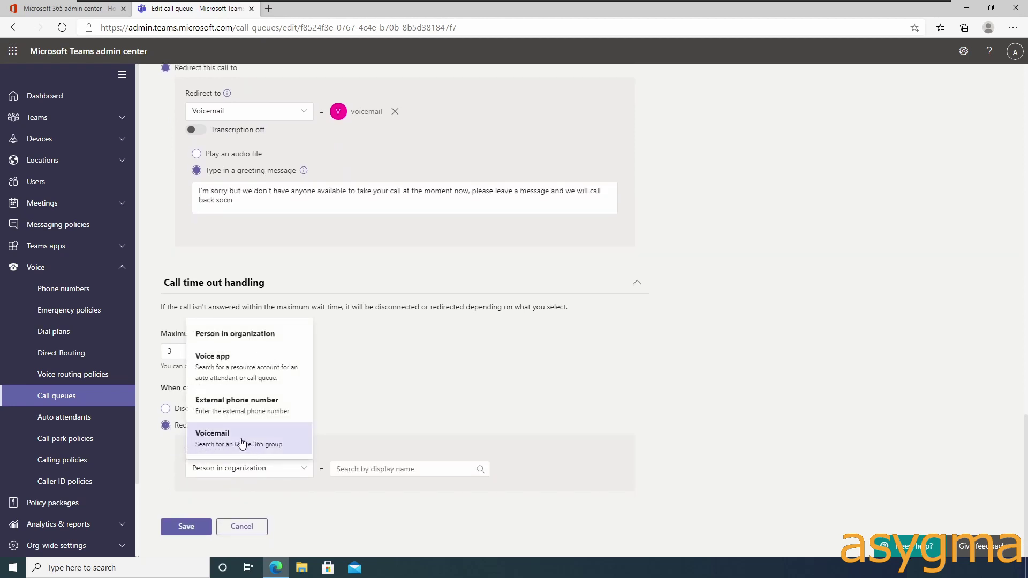
left_click(270, 442)
left_click(342, 470)
type("voic")
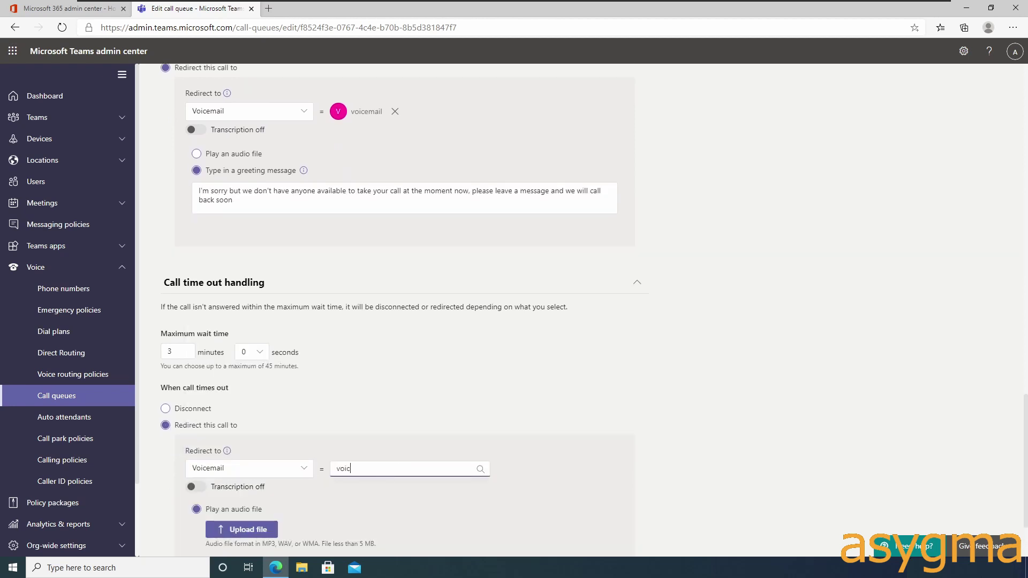
type("e")
left_click(364, 488)
scroll(284, 439, "down", 2)
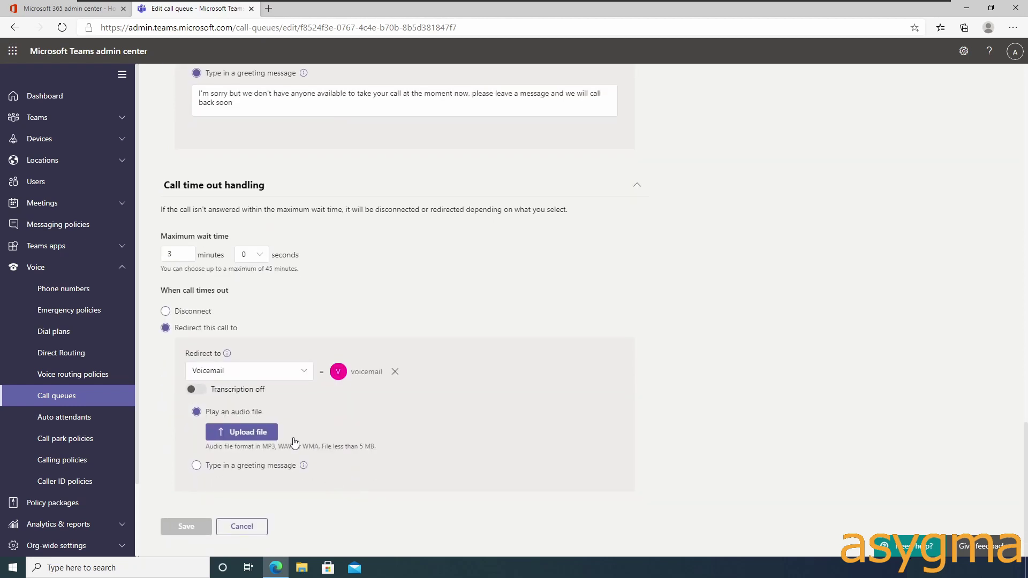
left_click(216, 466)
key("ctrl+v")
Turn on transcription for both the time-out and the overflow voicemail redirects and save the call queue.
left_click(195, 389)
scroll(222, 355, "up", 3)
left_click(195, 181)
scroll(259, 303, "down", 3)
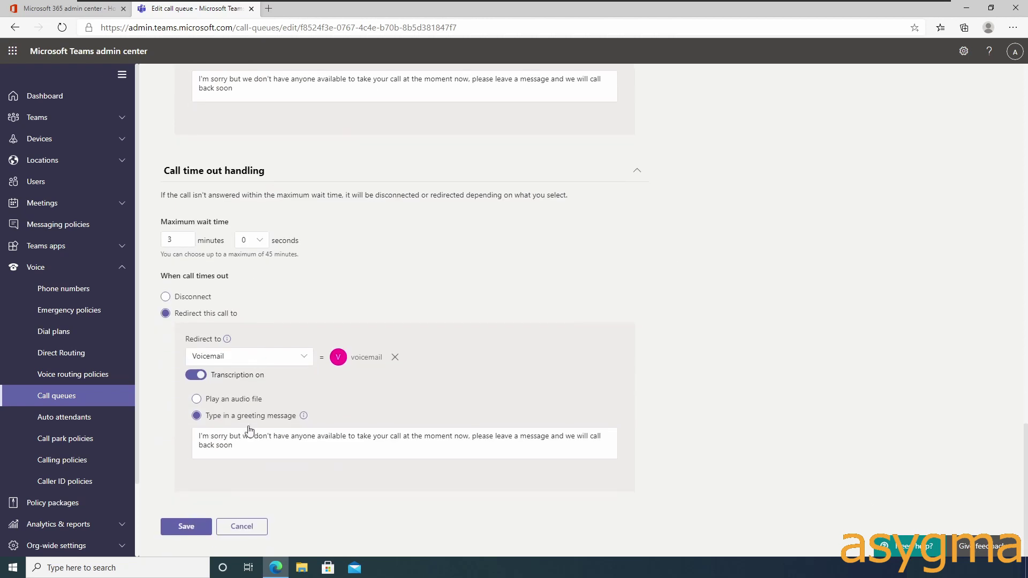
left_click(186, 526)
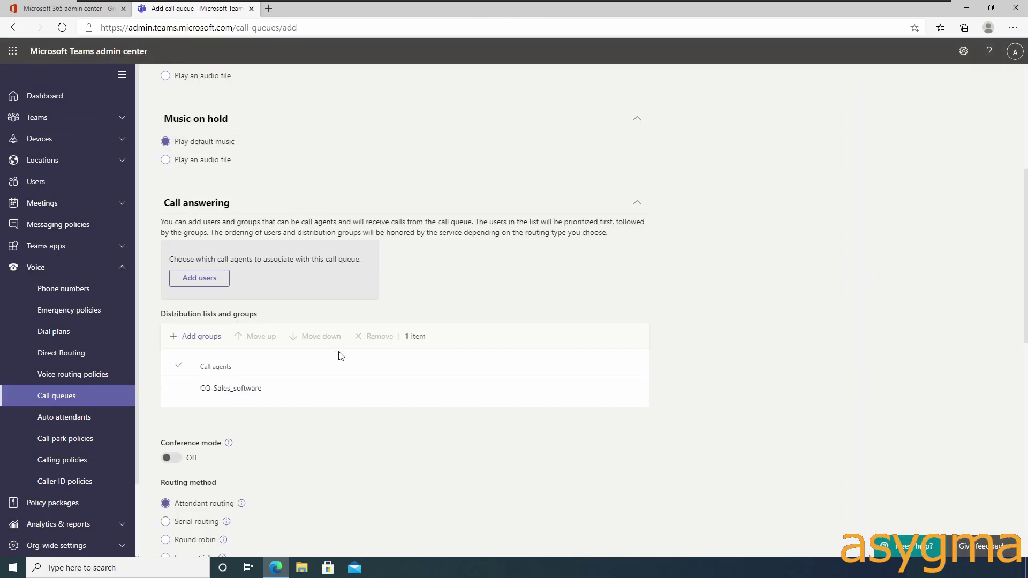
Set the CQ-Sales_software queue to redirect overflow calls, and open the account selection for the CQ-Support_Microsoft_products queue.
scroll(338, 355, "down", 6)
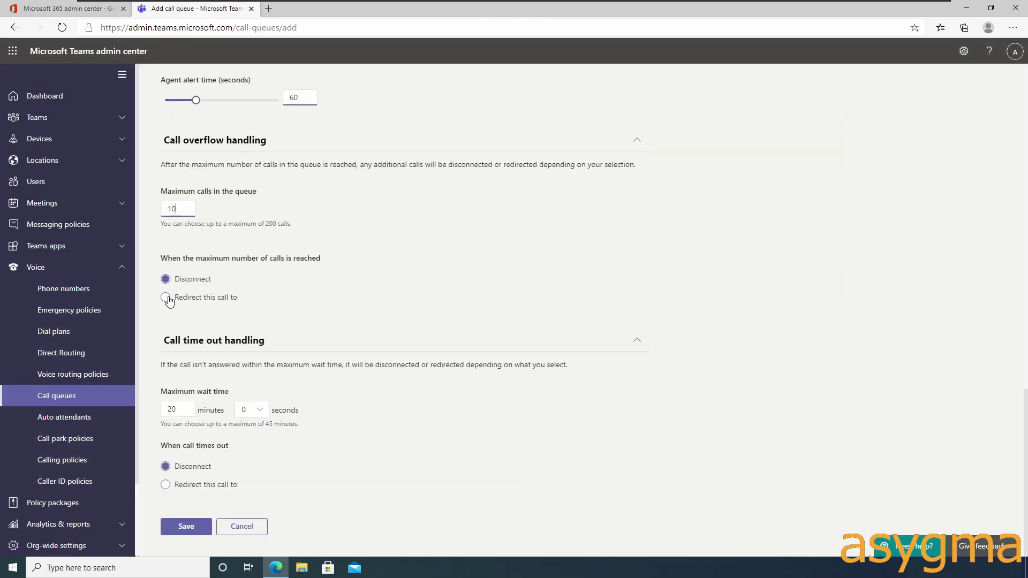
left_click(166, 297)
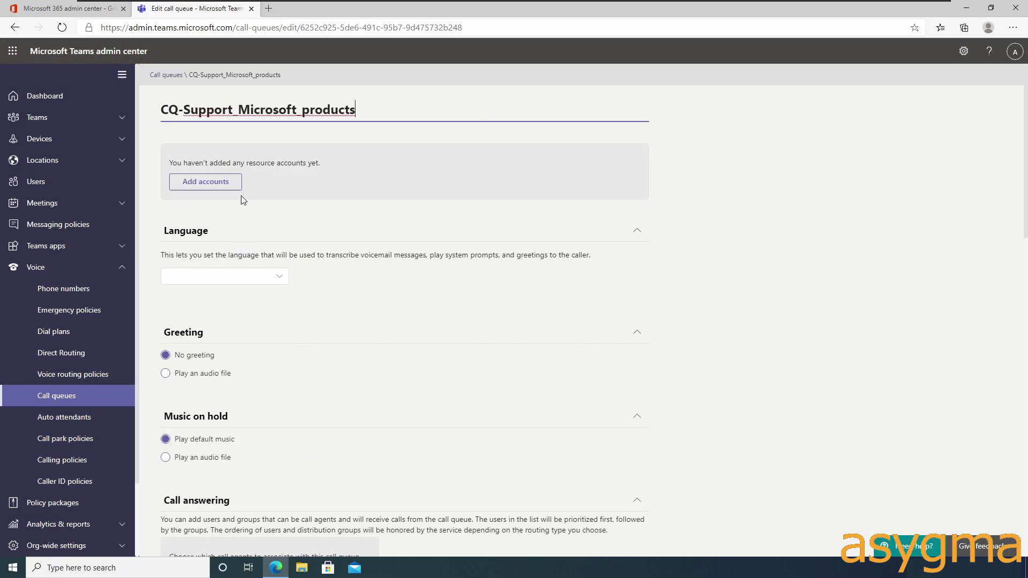
left_click(231, 182)
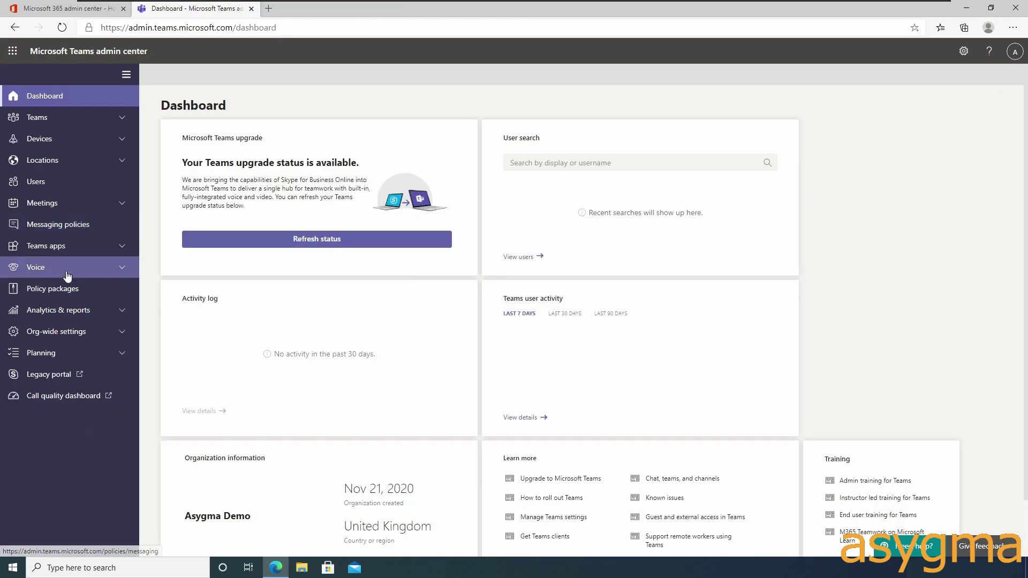
Add a new auto attendant named AA-Support_options.
left_click(68, 271)
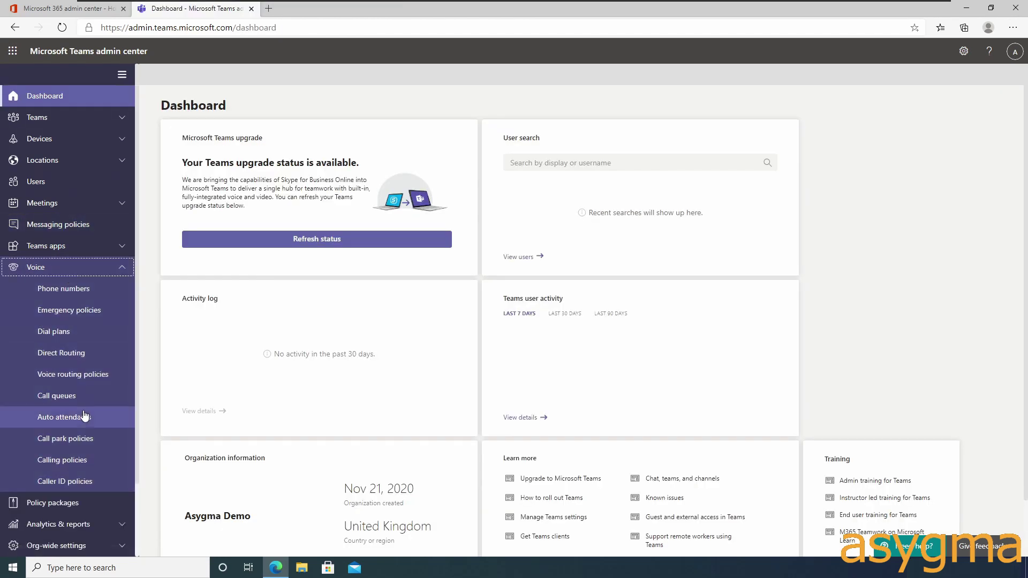
left_click(65, 417)
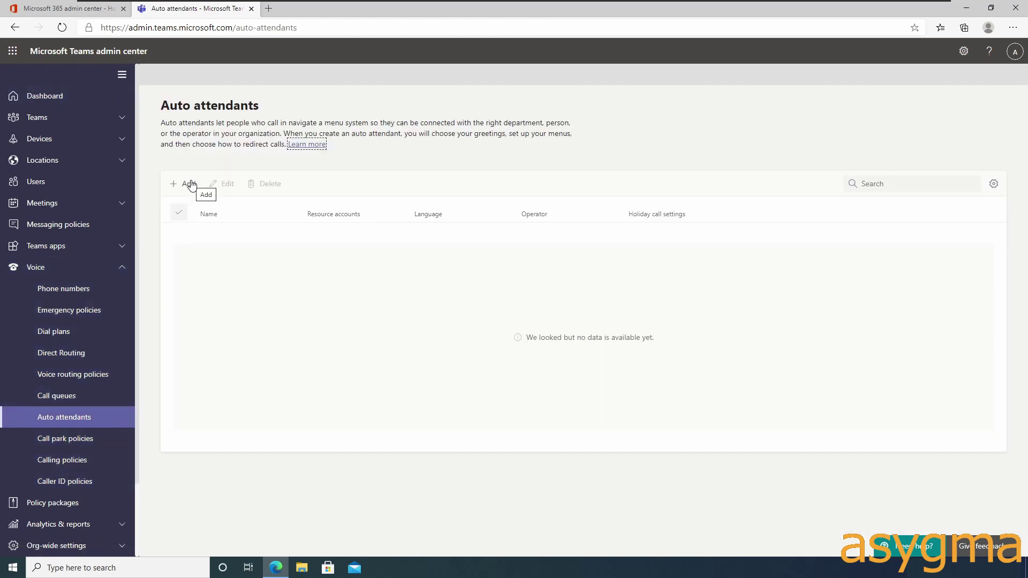
left_click(191, 184)
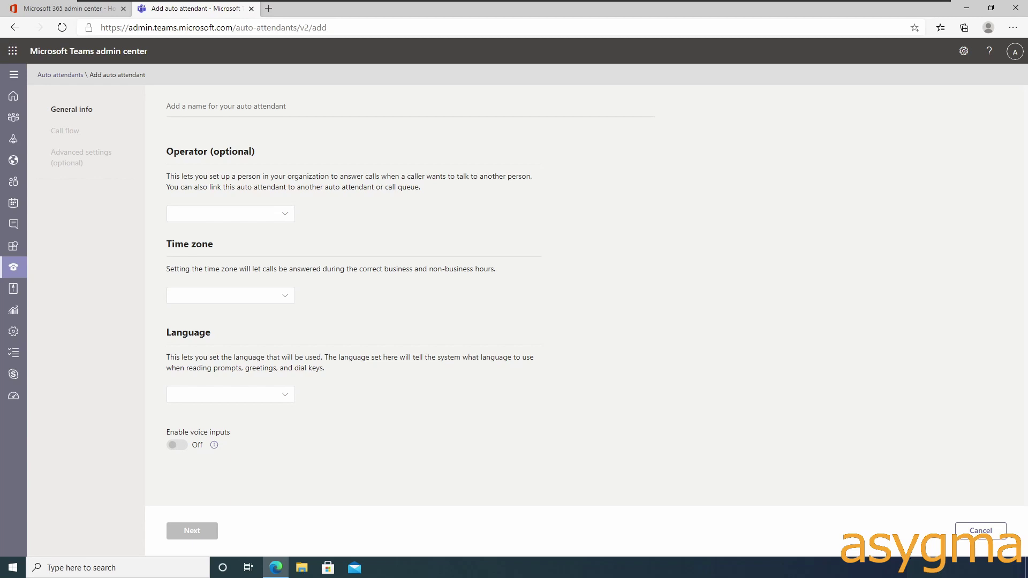
left_click(225, 106)
left_click(182, 145)
Choose the auto attendant's time zone and language, enable voice inputs, and continue to the call flow.
left_click(270, 296)
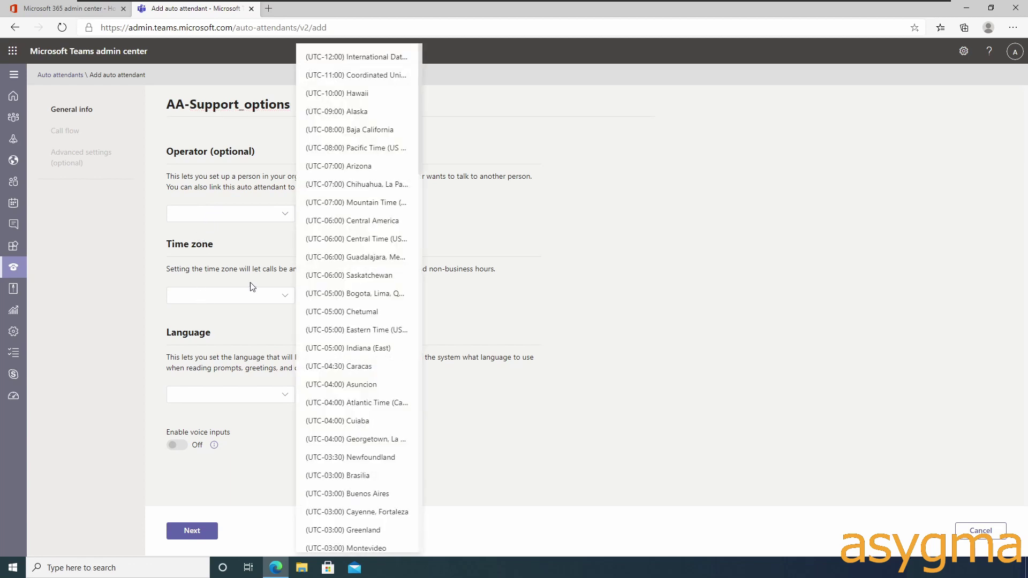
scroll(321, 327, "down", 5)
left_click(321, 328)
left_click(209, 397)
left_click(322, 166)
left_click(179, 444)
left_click(185, 531)
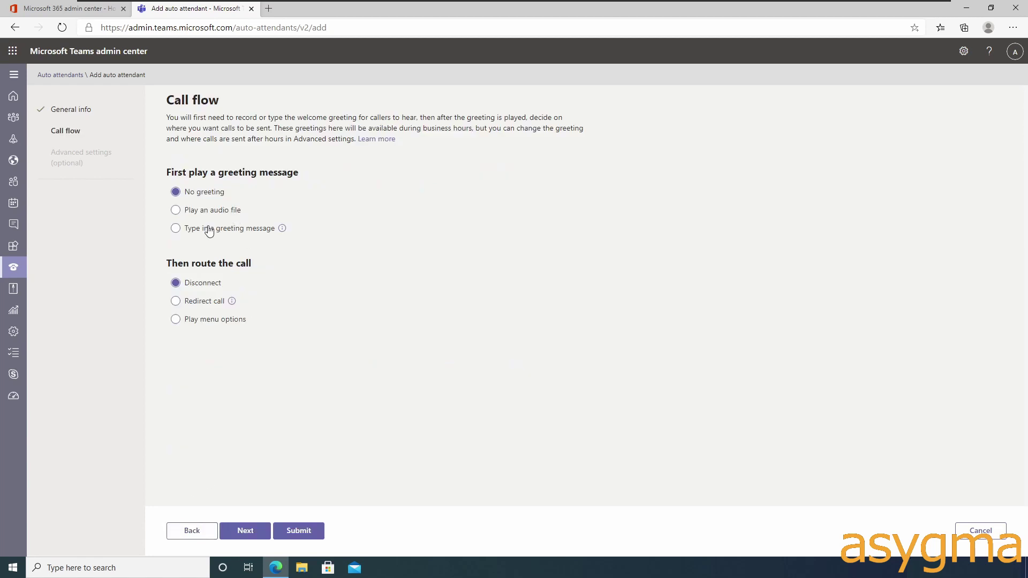
Route calls to menu options with the typed greeting "Press 1 for Microsoft products, 2 for connectivity, 3 for telephony and 4, for security.".
left_click(204, 320)
scroll(204, 320, "down", 2)
left_click(200, 310)
type("Press 1 fur Microsoft products, 2 for connectivity, 3 for telephony and 4, for security.")
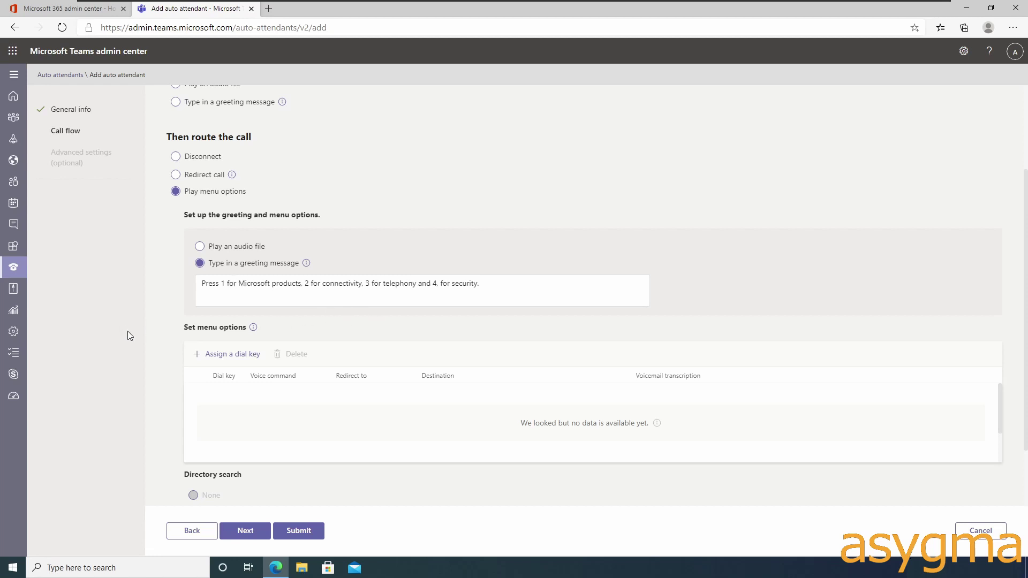
Add four menu option entries and assign them dial keys 1, 2, 3 and 4.
left_click(209, 356)
left_click(209, 356)
left_click(209, 356)
left_click(208, 356)
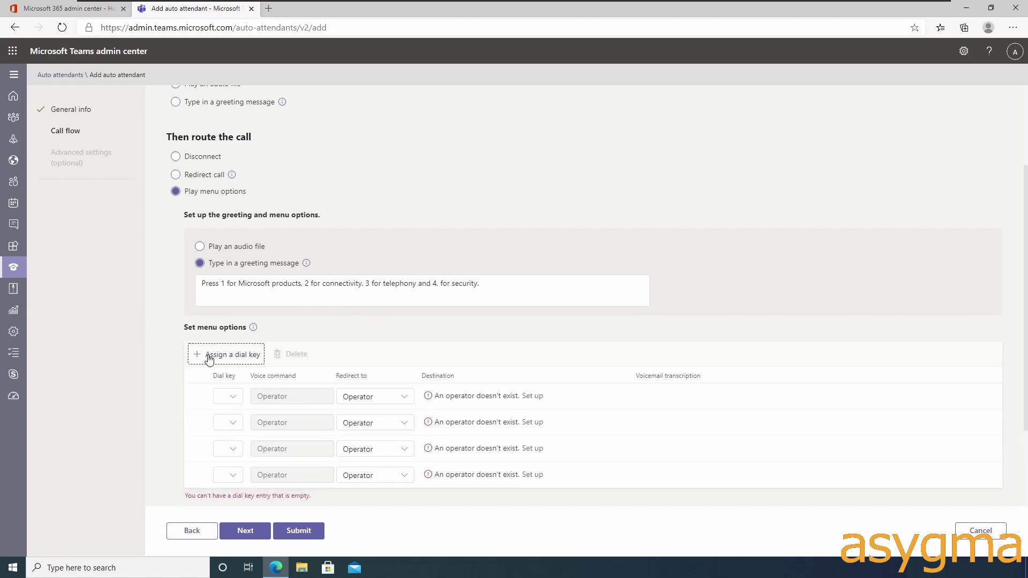
left_click(224, 397)
left_click(248, 230)
left_click(225, 423)
left_click(244, 272)
left_click(220, 448)
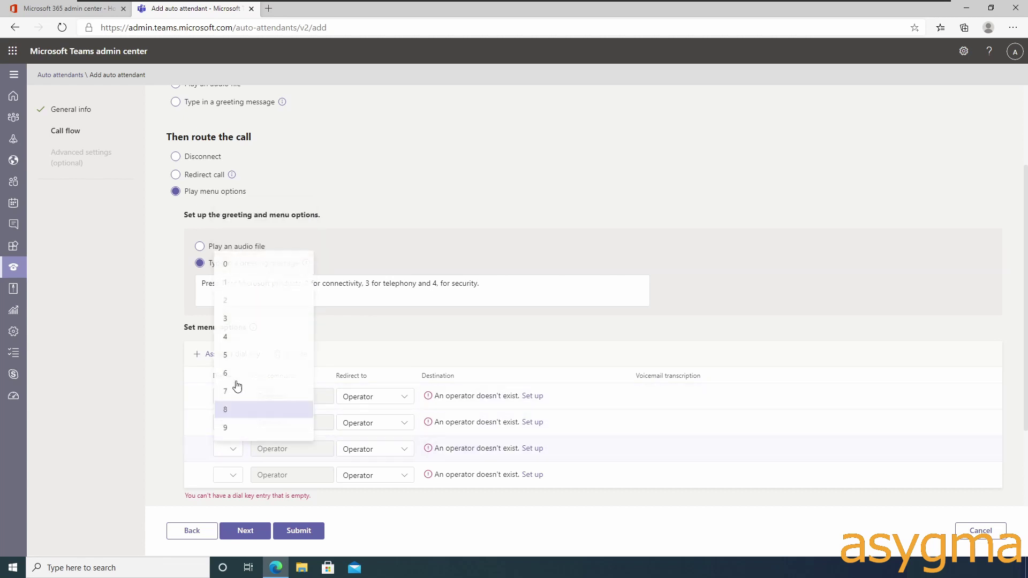
left_click(237, 317)
left_click(227, 475)
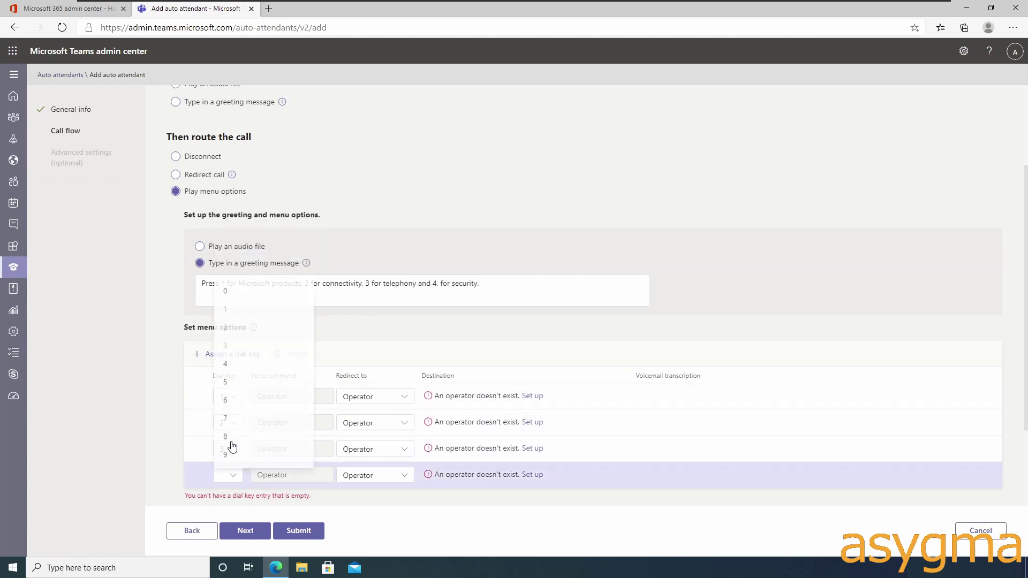
left_click(240, 364)
Set all four dial keys to redirect to a voice app.
left_click(364, 397)
left_click(369, 296)
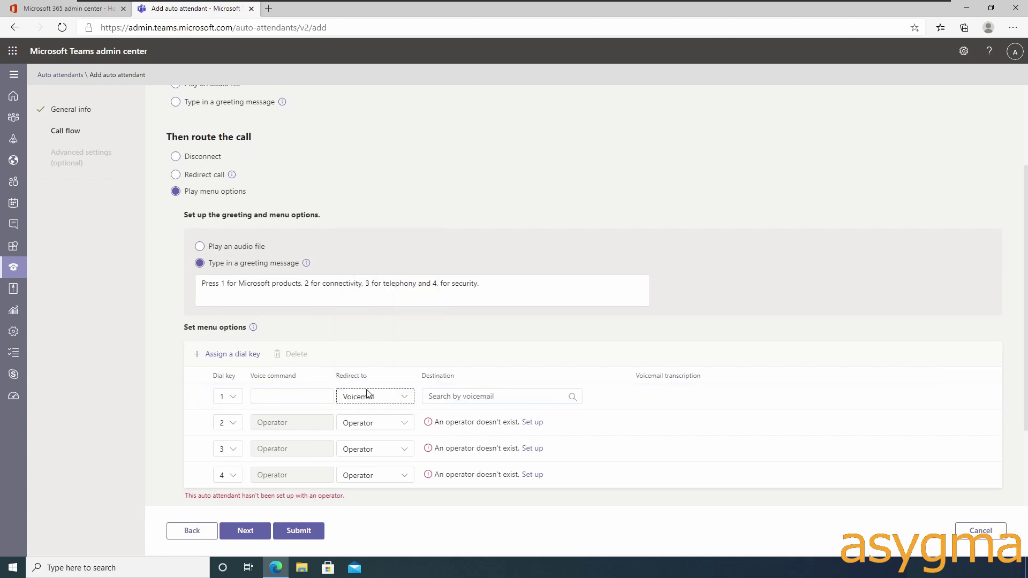
left_click(370, 422)
left_click(387, 297)
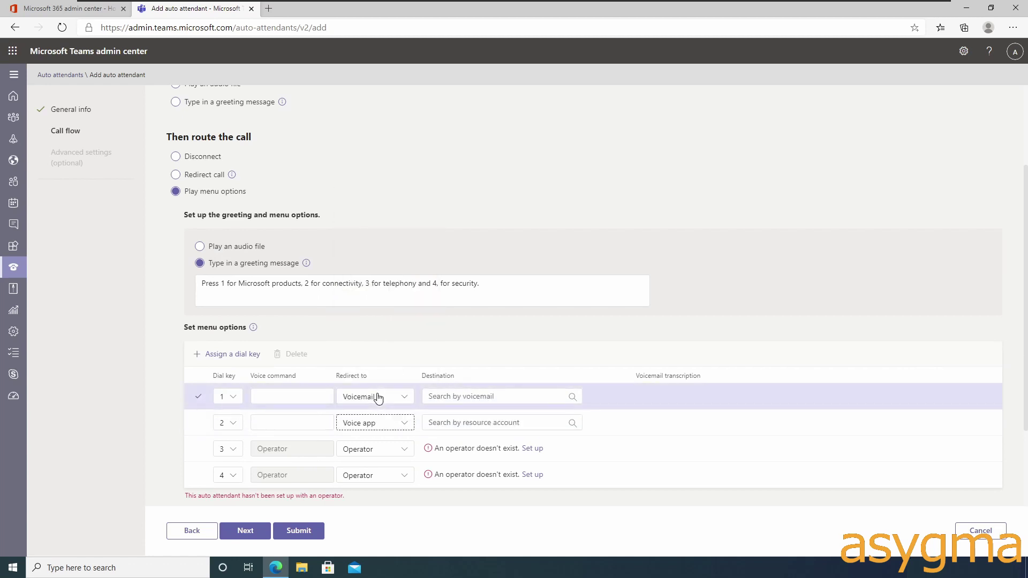
left_click(378, 397)
left_click(364, 241)
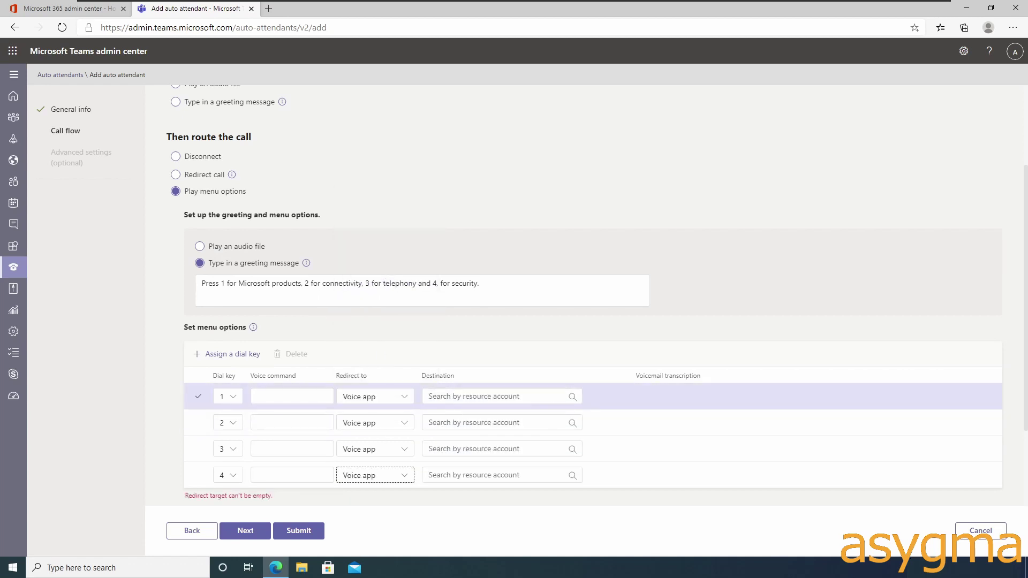
Enter the voice commands Microsoft, connectivity, telephony and security for dial keys 1 to 4.
left_click(292, 397)
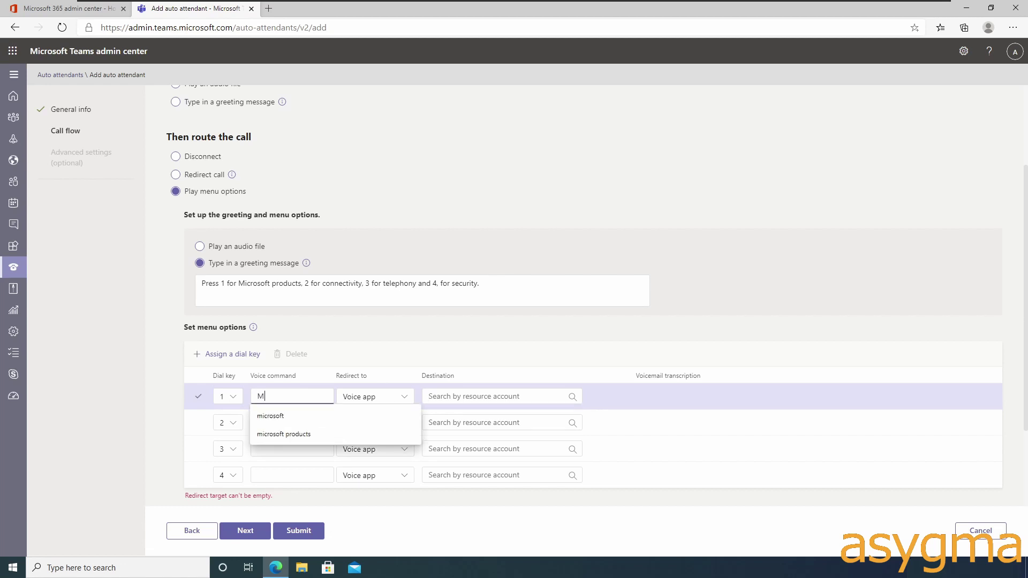
type("Microsoft")
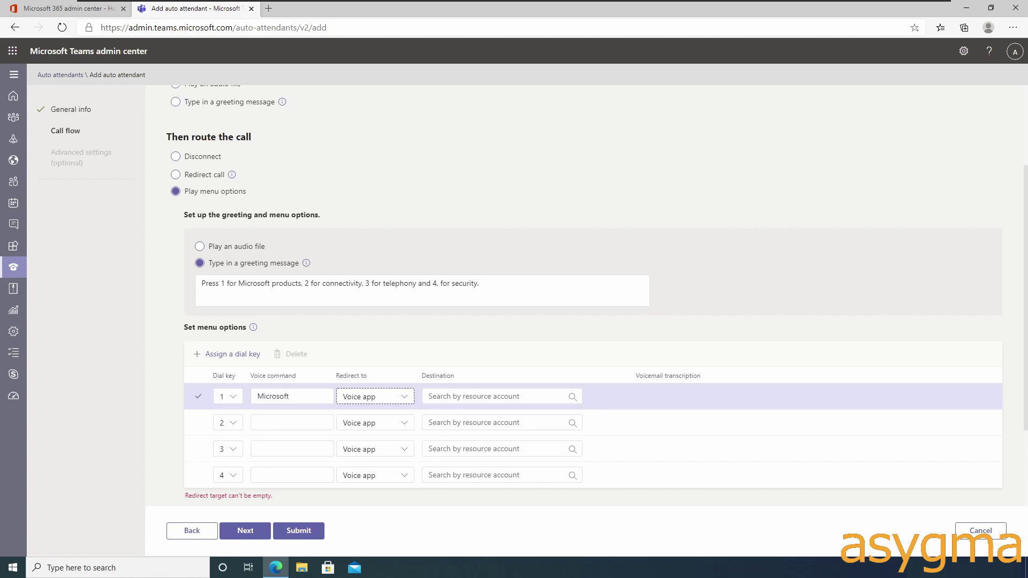
left_click(292, 422)
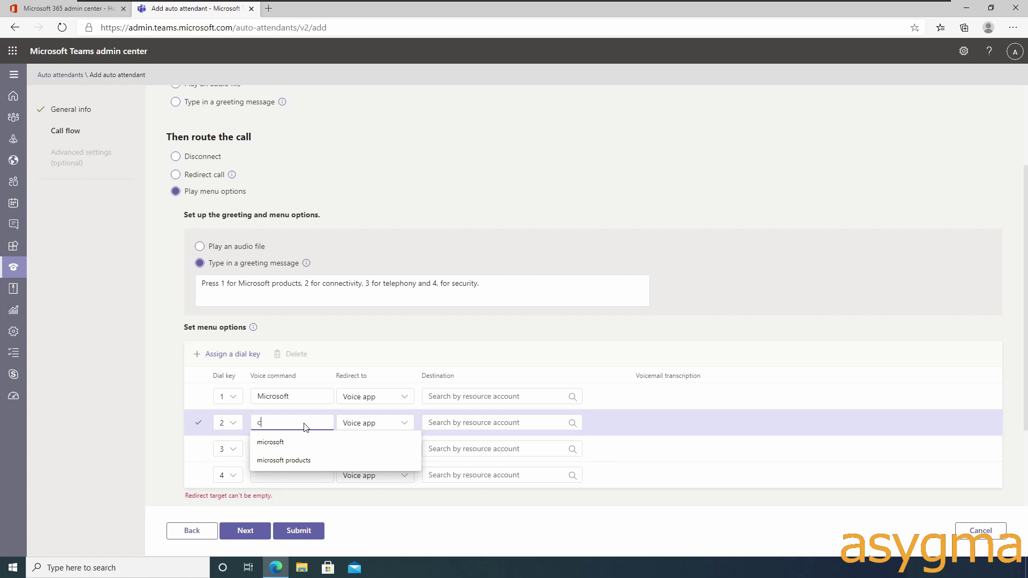
type("ctivity")
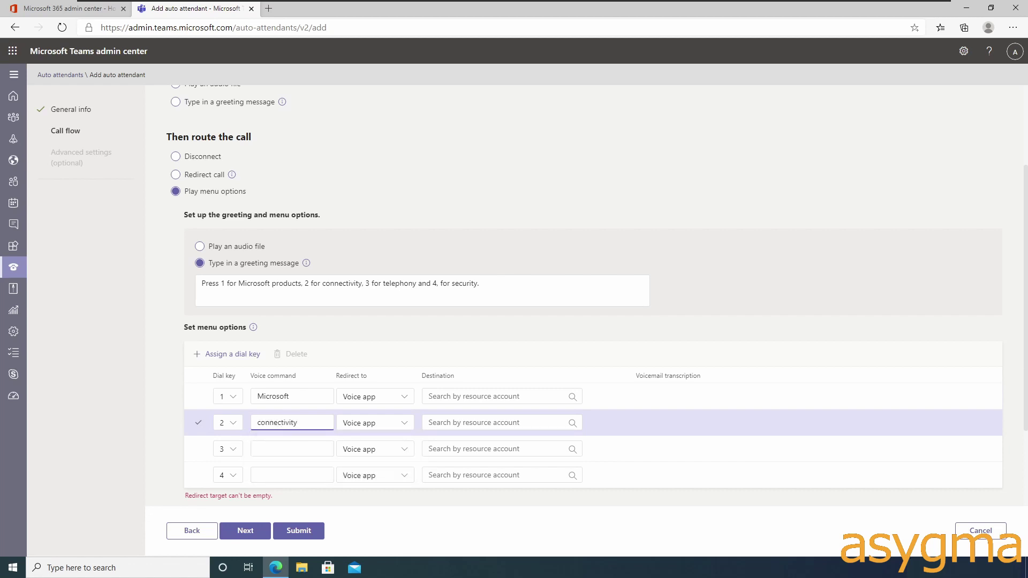
left_click(264, 450)
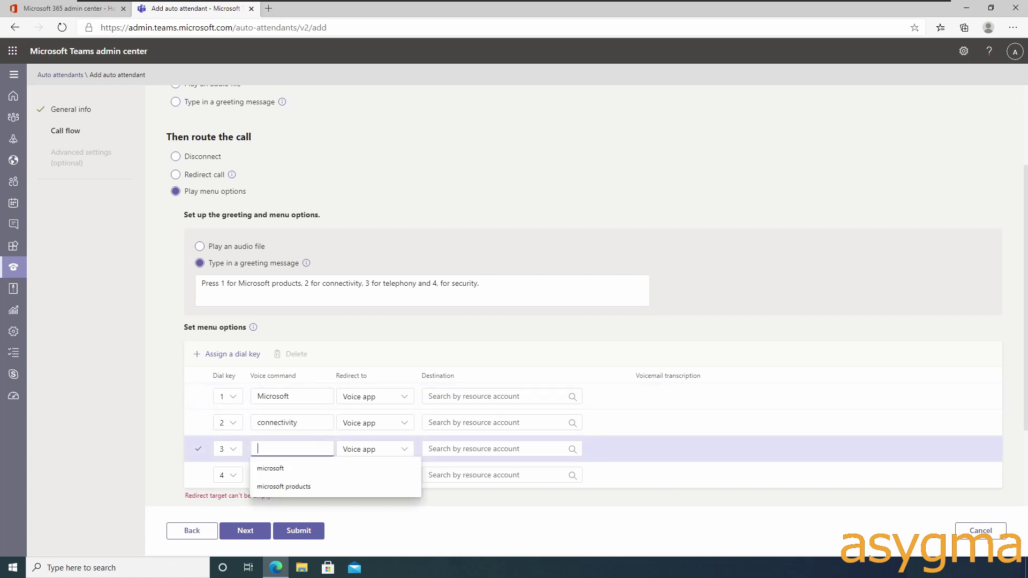
type("telephony")
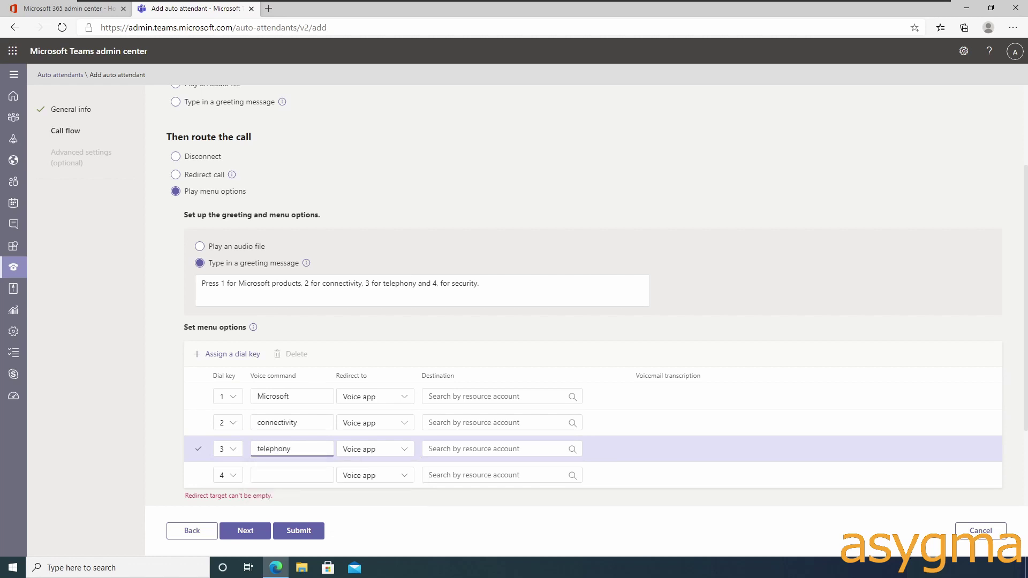
left_click(285, 475)
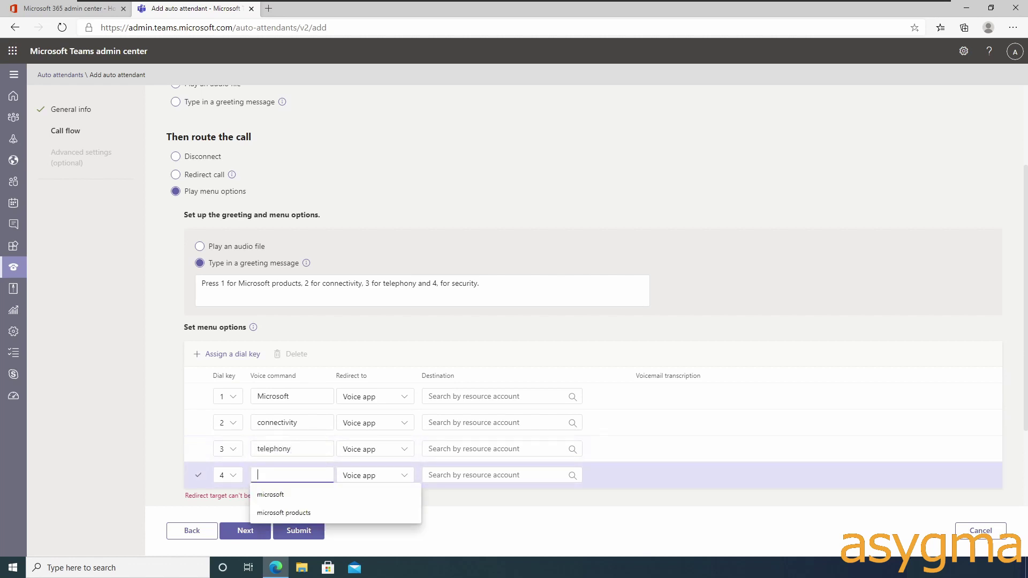
type("security")
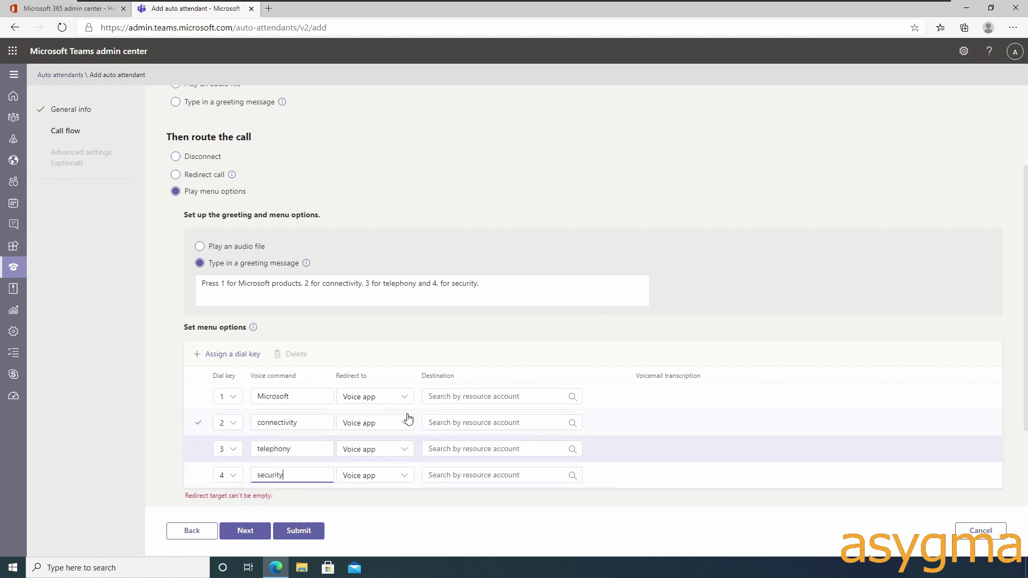
Assign RA-CQ-Support_Microsoft_products, RA-CQ-Support_connectivity, RA-CQ-Support_telephony and RA-CQ-Support_security as destinations of keys 1 to 4, with dial-by-name directory search, and continue.
left_click(535, 397)
type("RA-CQ-Support_security")
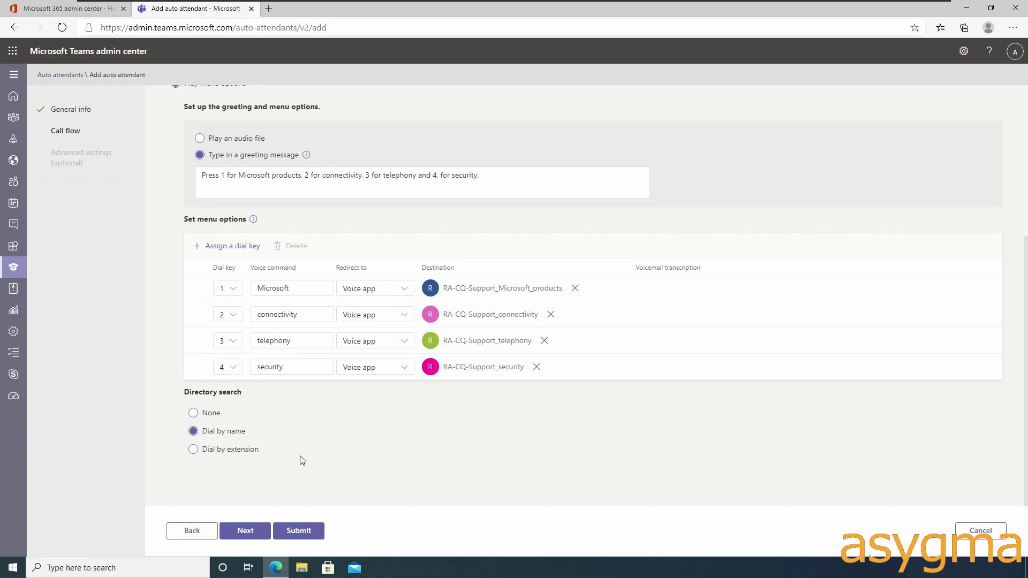
left_click(243, 531)
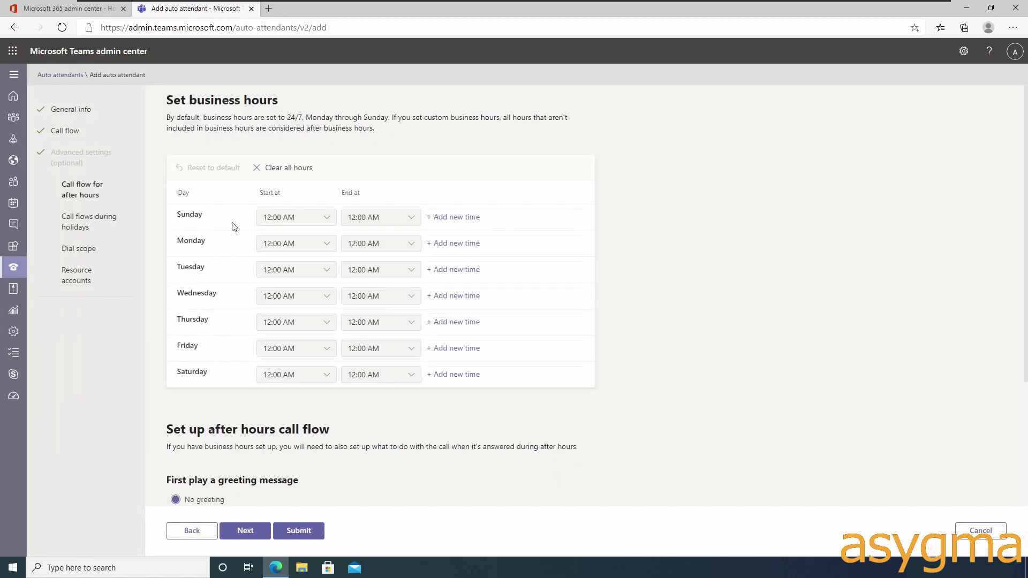
Clear Sunday's business hours, and set Monday to 9:00 AM–5:00 PM and Tuesday to 9:00 AM–12:00 PM and 2:00 PM–8:00 PM.
left_click(302, 218)
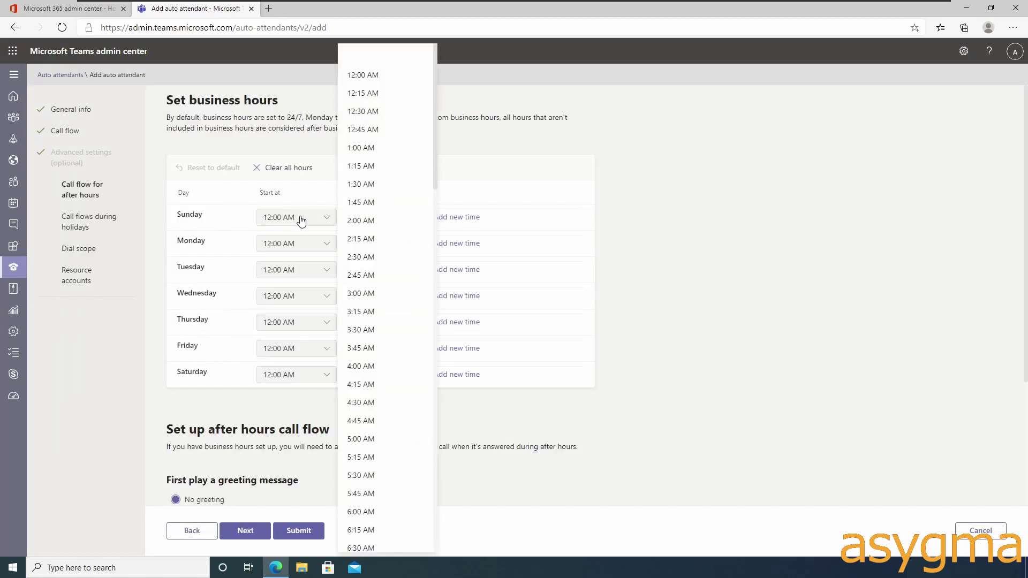
left_click(386, 63)
left_click(378, 216)
scroll(444, 102, "up", 15)
left_click(439, 52)
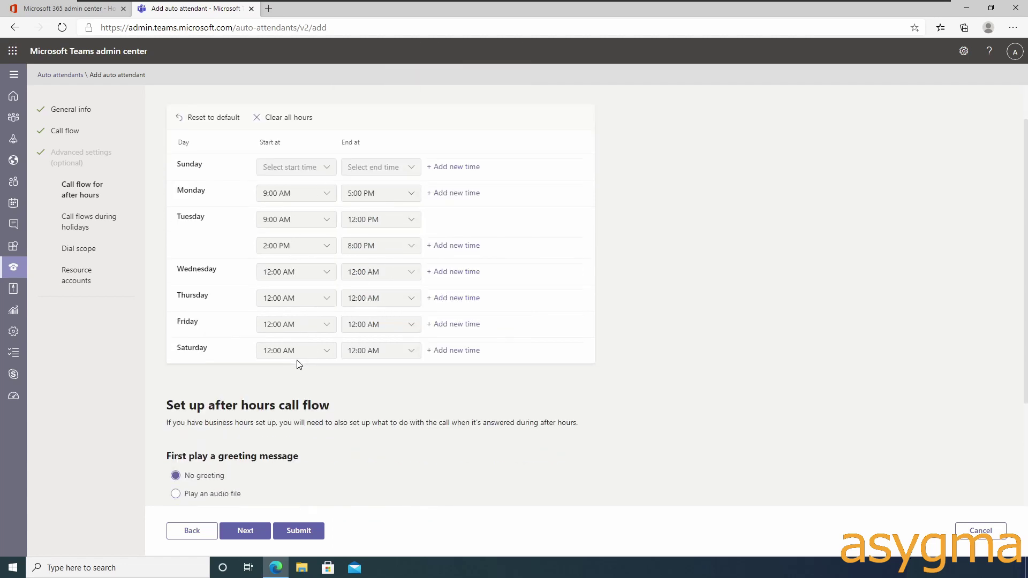
Set the after-hours greeting to "I'm sorry, we are closed now" and redirect those calls to the voicemail group's voicemail.
scroll(299, 365, "down", 3)
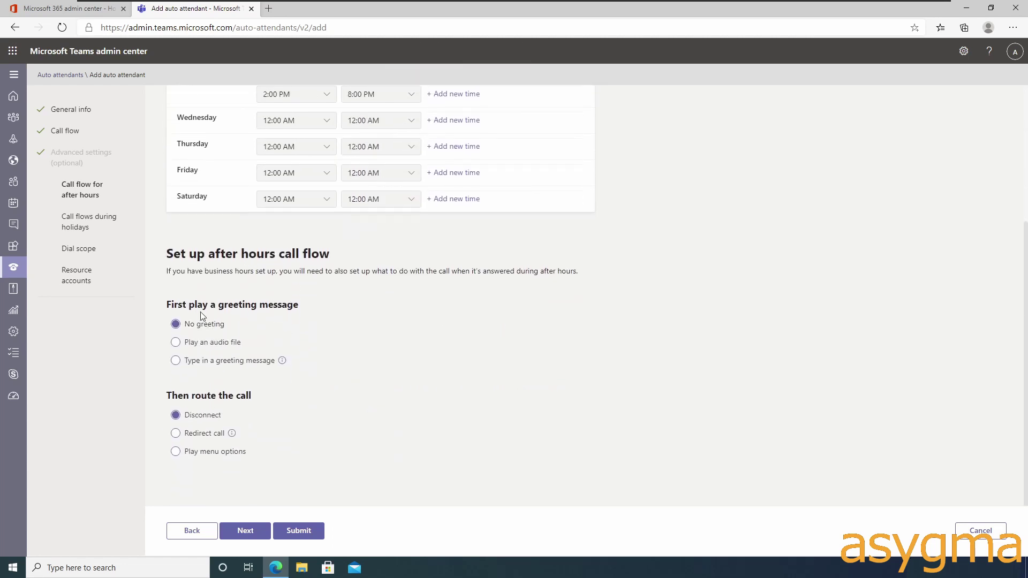
left_click(176, 360)
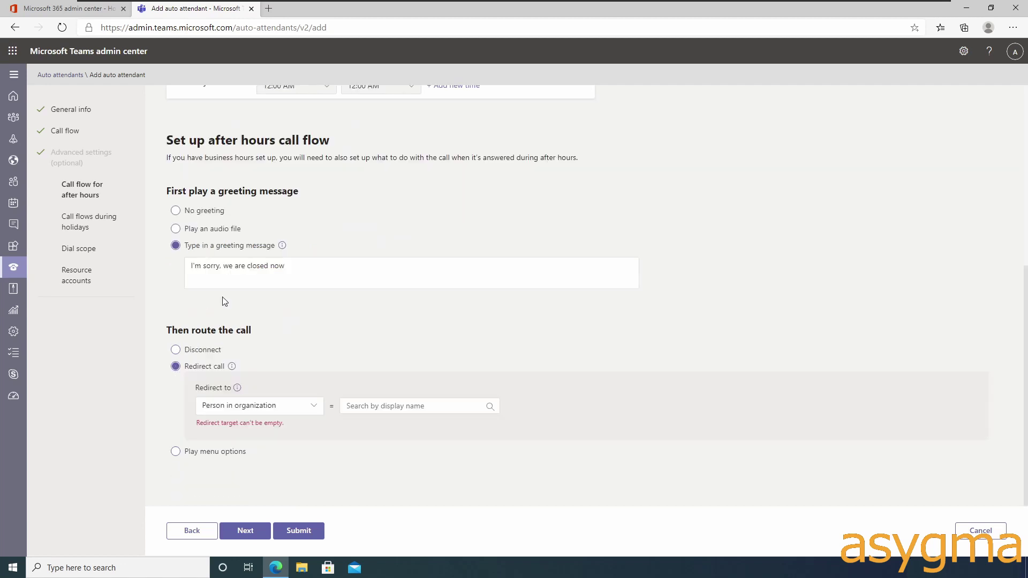
left_click(268, 406)
left_click(262, 382)
type("voicema")
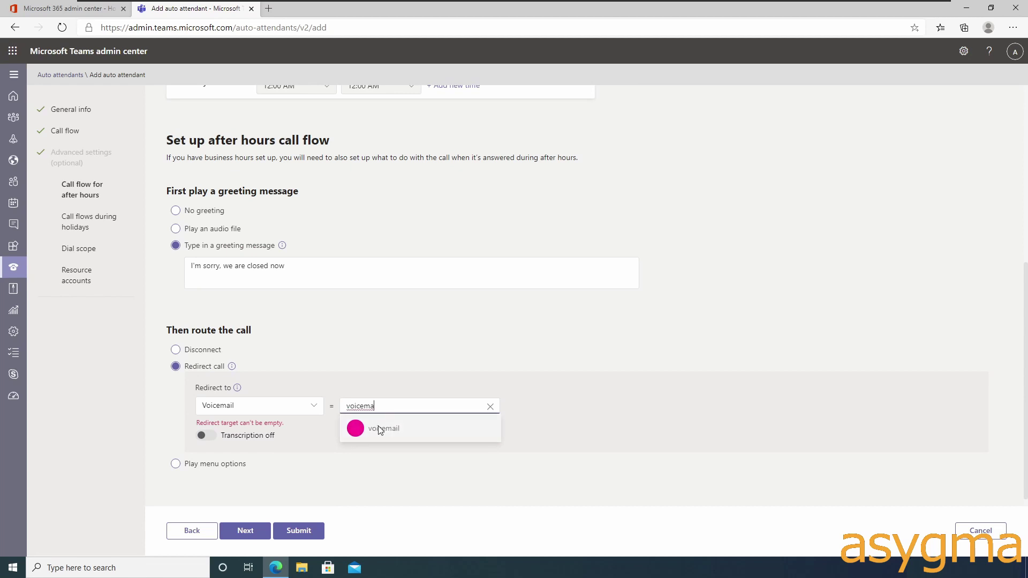
left_click(369, 427)
left_click(245, 531)
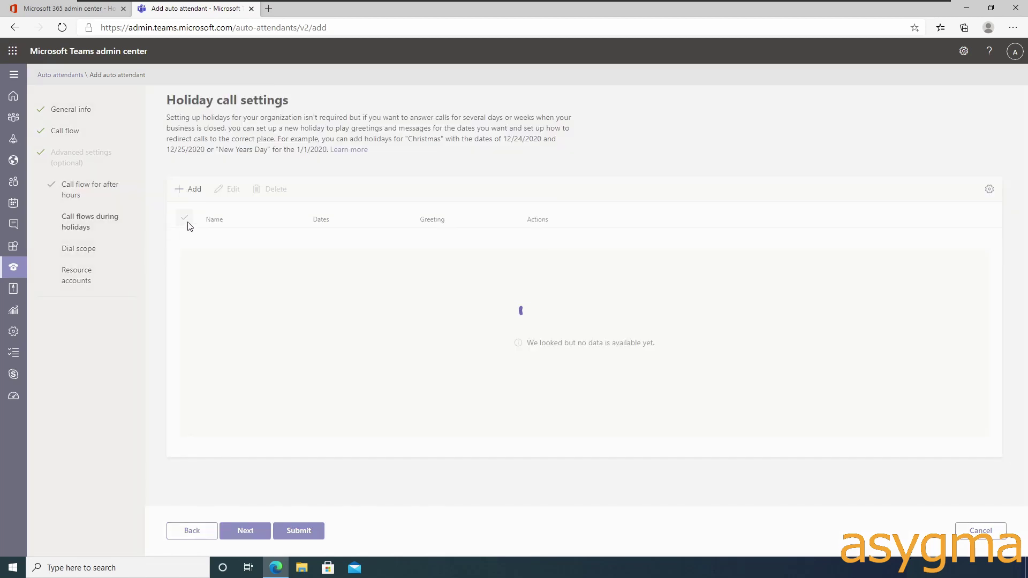
Add a holiday call setting for holiday 2 with the typed greeting "Its is xmas, we are closed!".
left_click(193, 191)
left_click(202, 161)
left_click(204, 174)
left_click(204, 244)
type("Its is xmas, we are closed!")
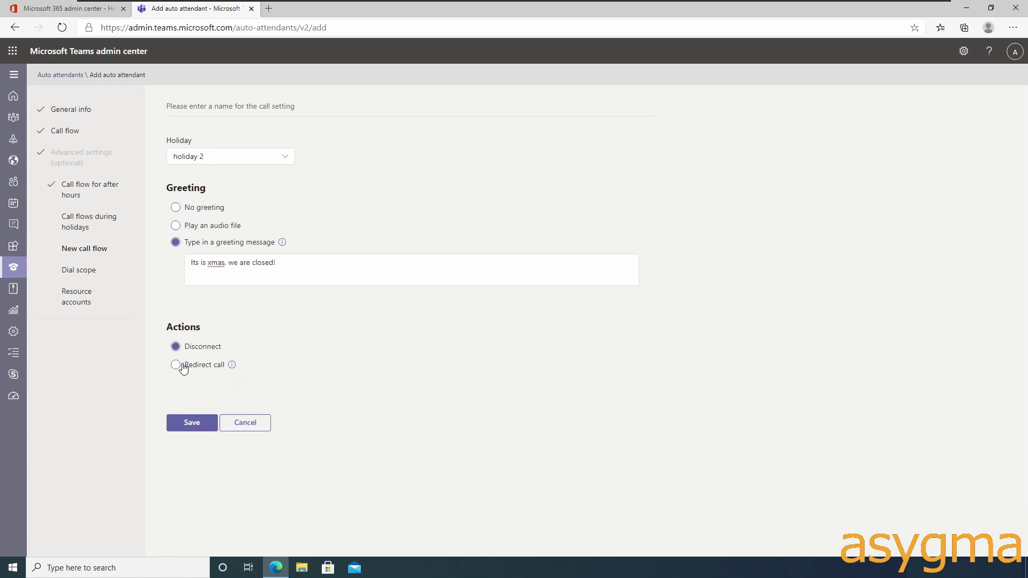
Set the holiday call action to redirect the call, name the call setting "holidays" and save it.
left_click(182, 368)
left_click(257, 402)
left_click(239, 363)
left_click(206, 421)
left_click(177, 105)
type("holidays")
left_click(191, 489)
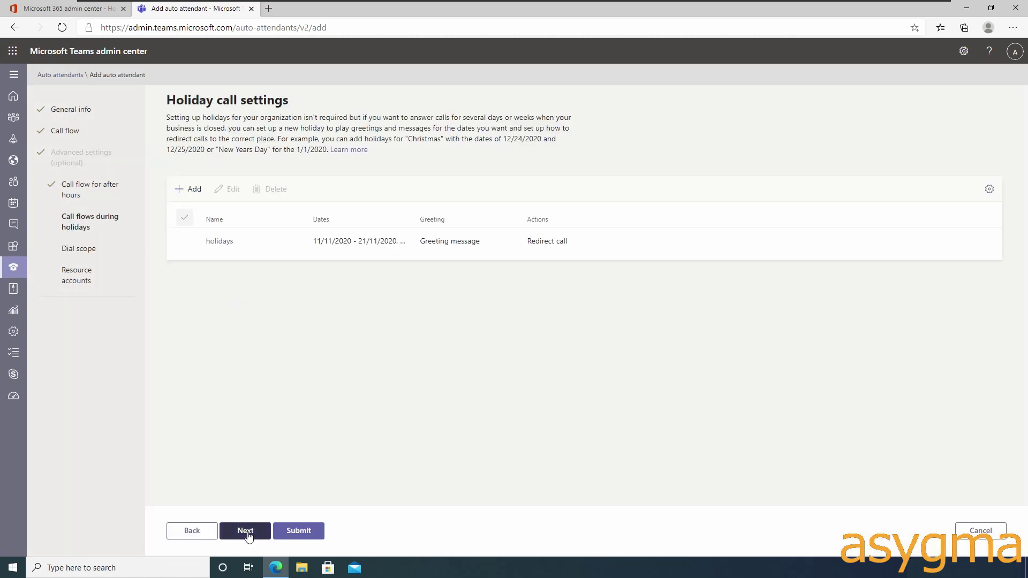
Continue to the dial scope and keep all online users as the included directory users instead of a custom user group.
left_click(244, 531)
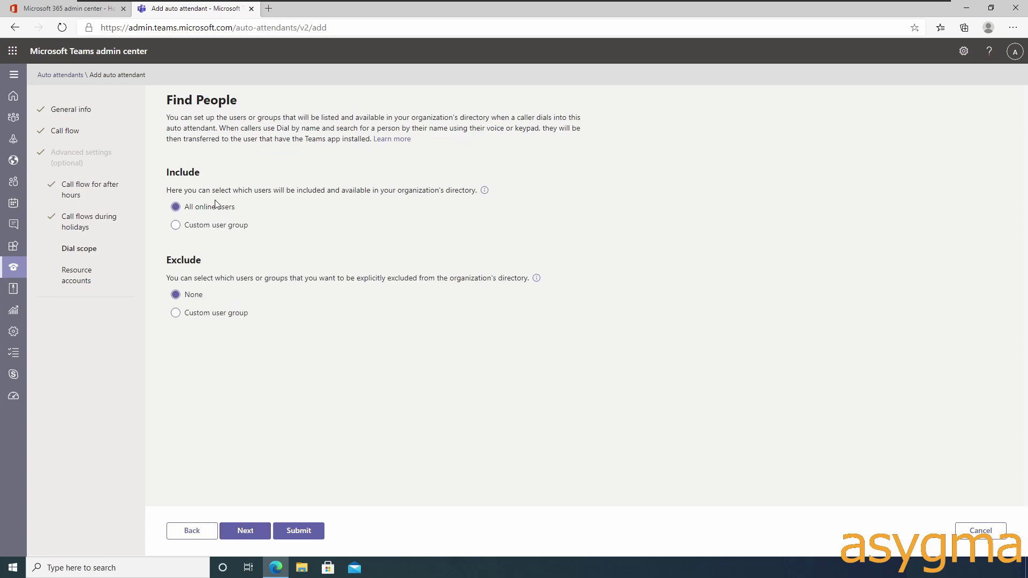
left_click(216, 225)
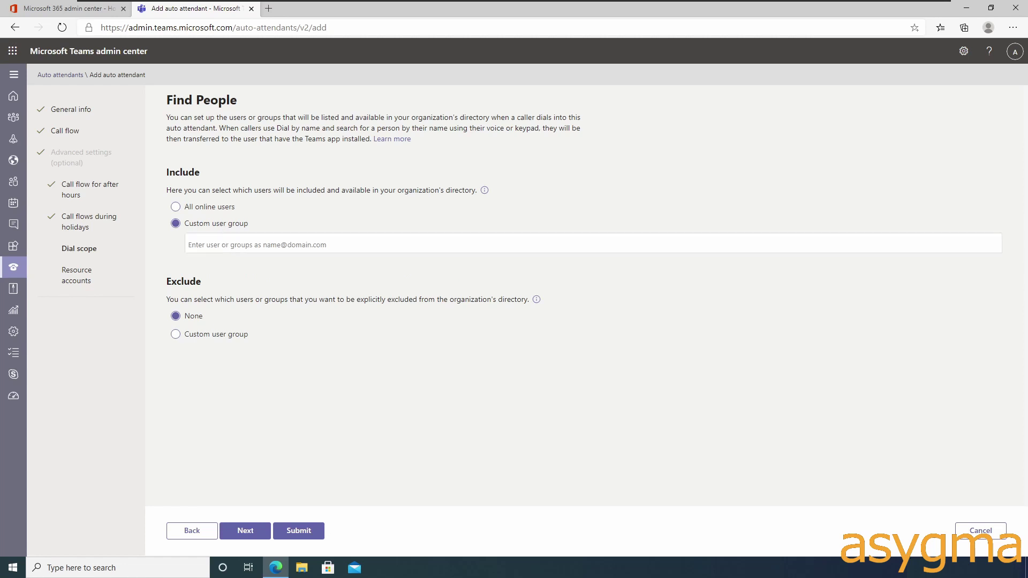
left_click(209, 209)
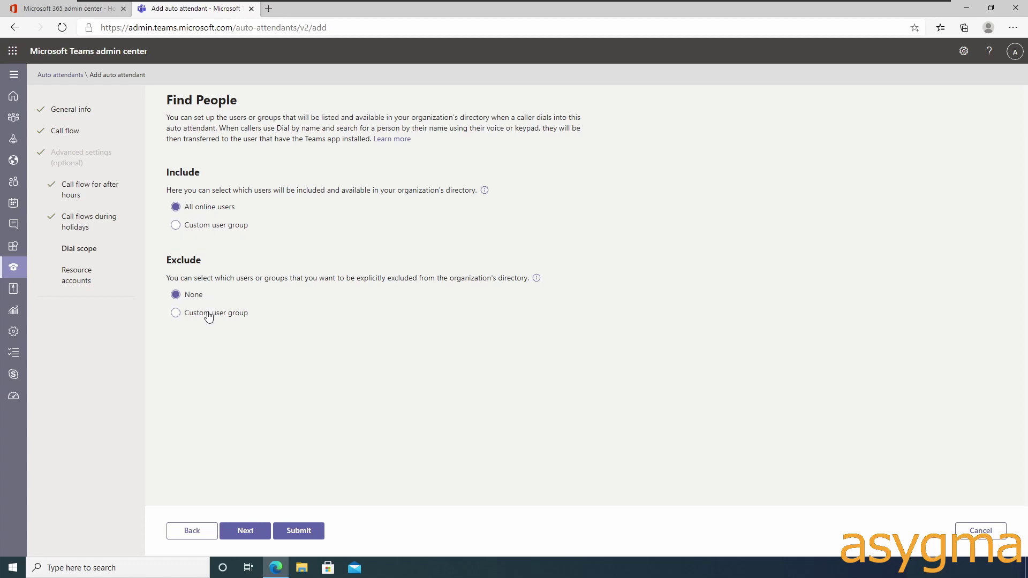
Keep the default dial scope, add the resource account RA-AA-Support_options and submit the support auto attendant.
left_click(244, 530)
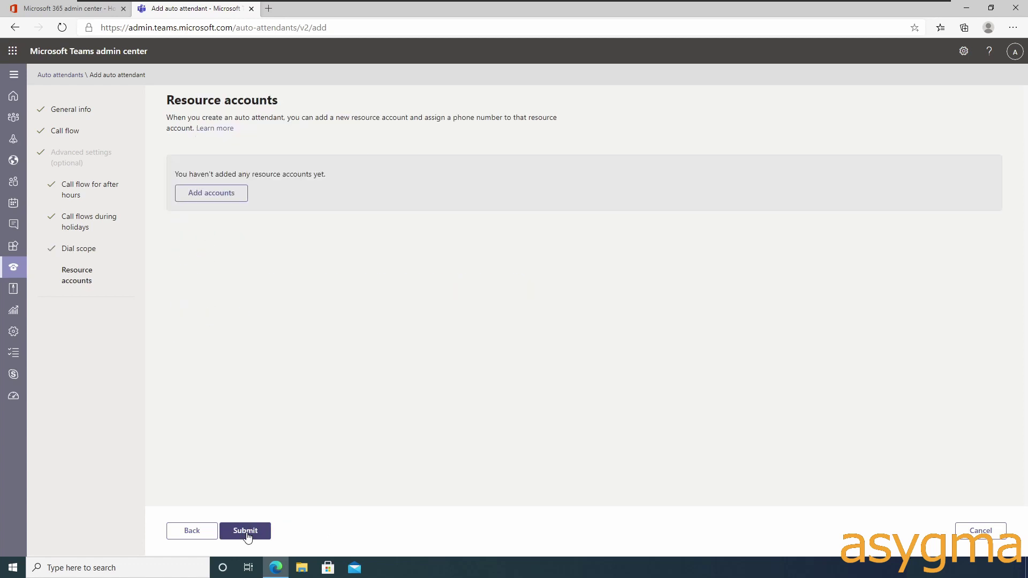
left_click(212, 195)
type("RA-AA-Support_options")
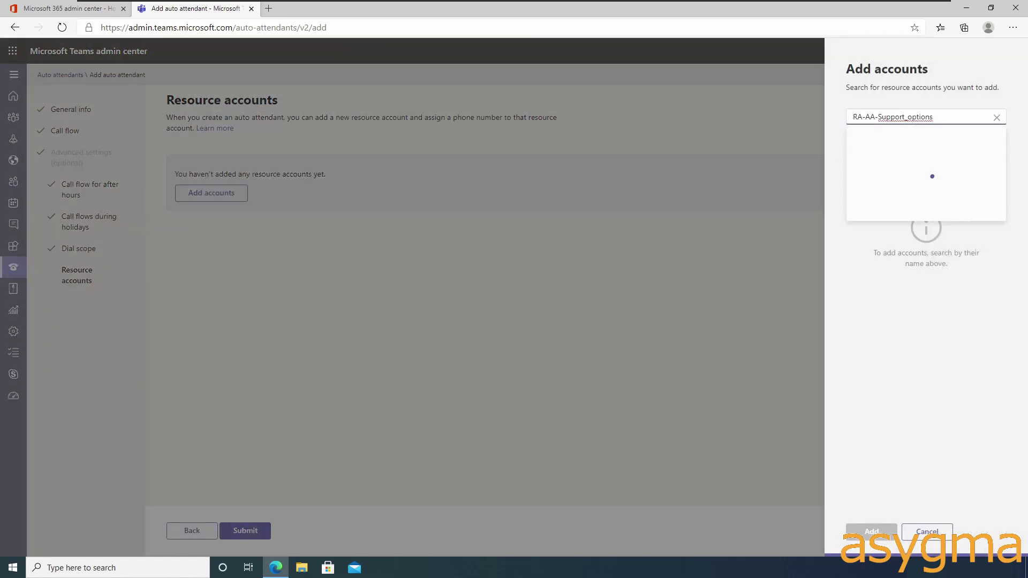
left_click(983, 137)
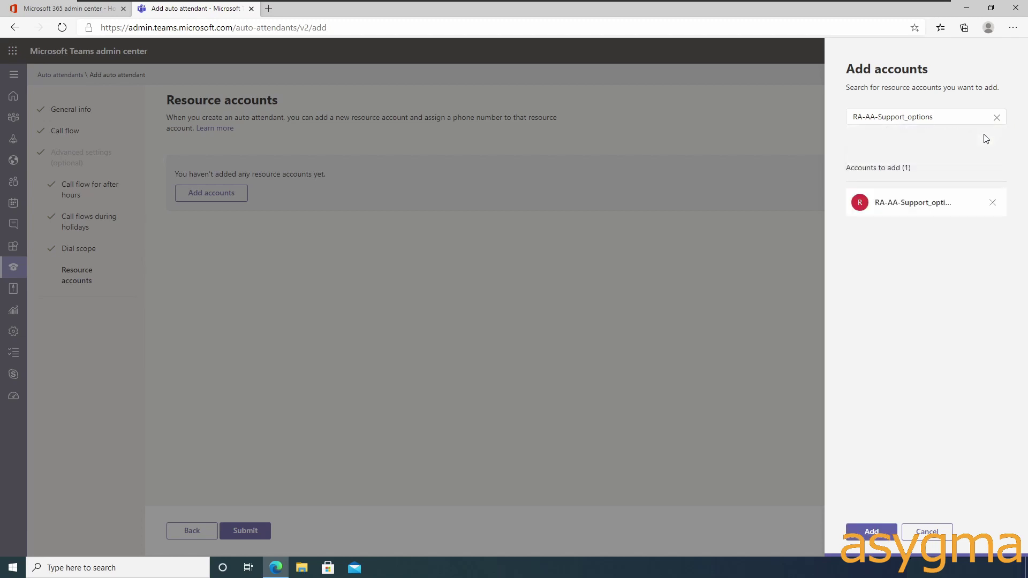
left_click(872, 531)
left_click(246, 532)
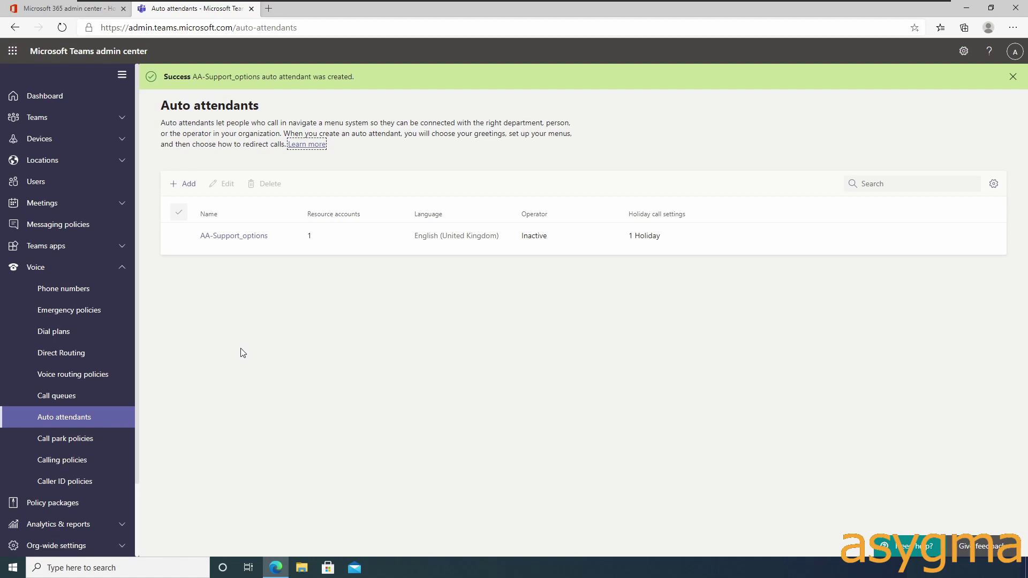
Start an auto attendant named AA-Sales_options with the UTC Dublin/Edinburgh time zone, English (United Kingdom) and voice inputs enabled.
left_click(177, 185)
type("AA-Sales_options")
left_click(230, 296)
left_click(343, 406)
left_click(230, 395)
left_click(343, 163)
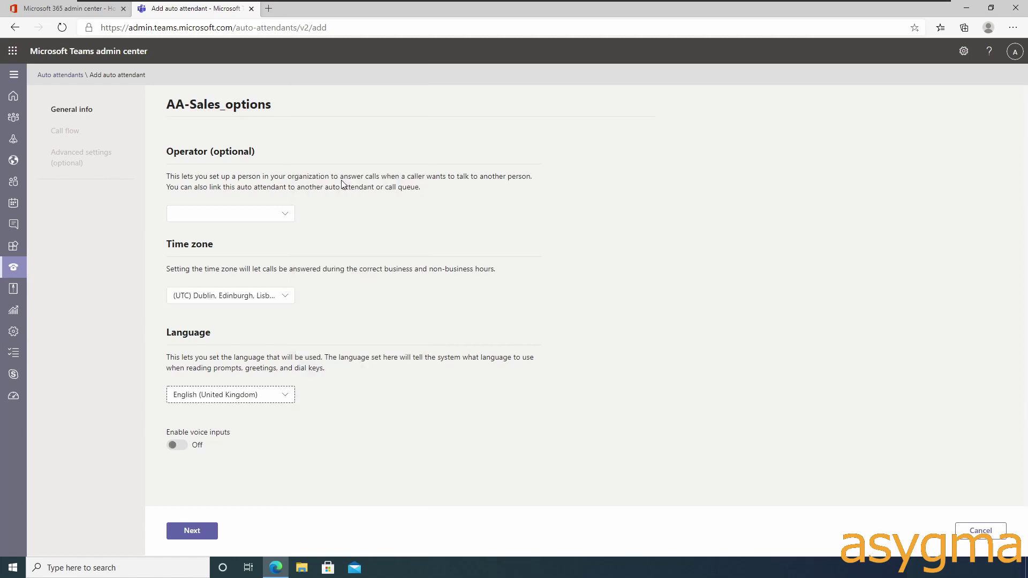
left_click(184, 446)
left_click(190, 530)
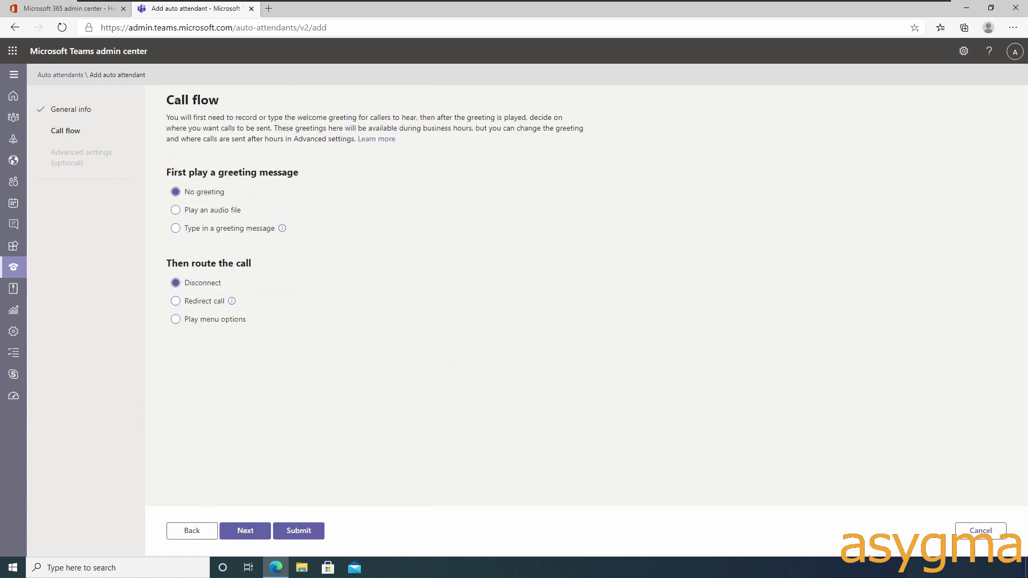
Build the sales menu with a typed greeting and dial keys 1 hardware, 2 software, 3 projects redirecting to the matching RA-CQ-Sales accounts.
left_click(200, 321)
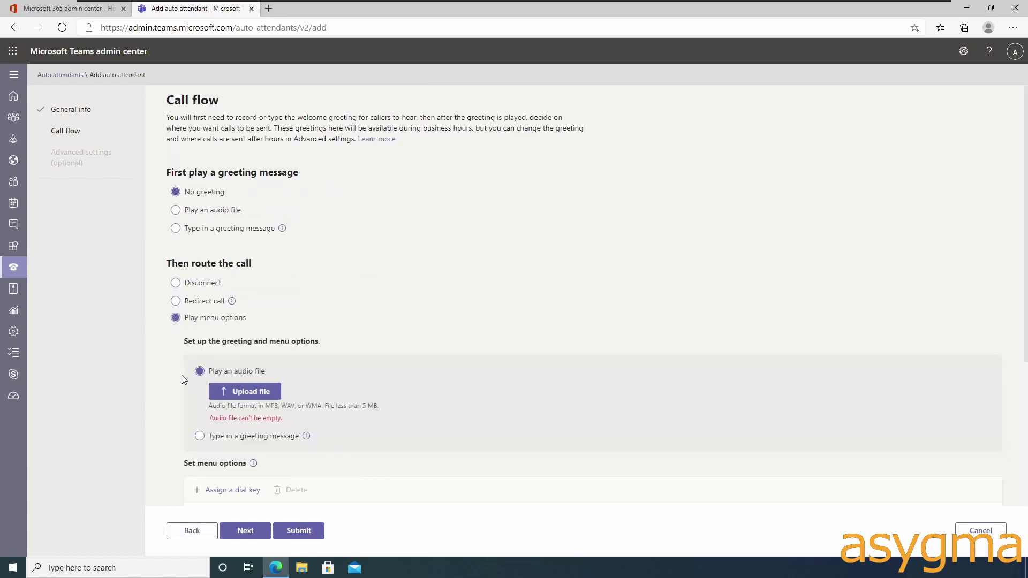
scroll(184, 379, "down", 3)
left_click(217, 325)
left_click(216, 325)
left_click(217, 325)
left_click(281, 368)
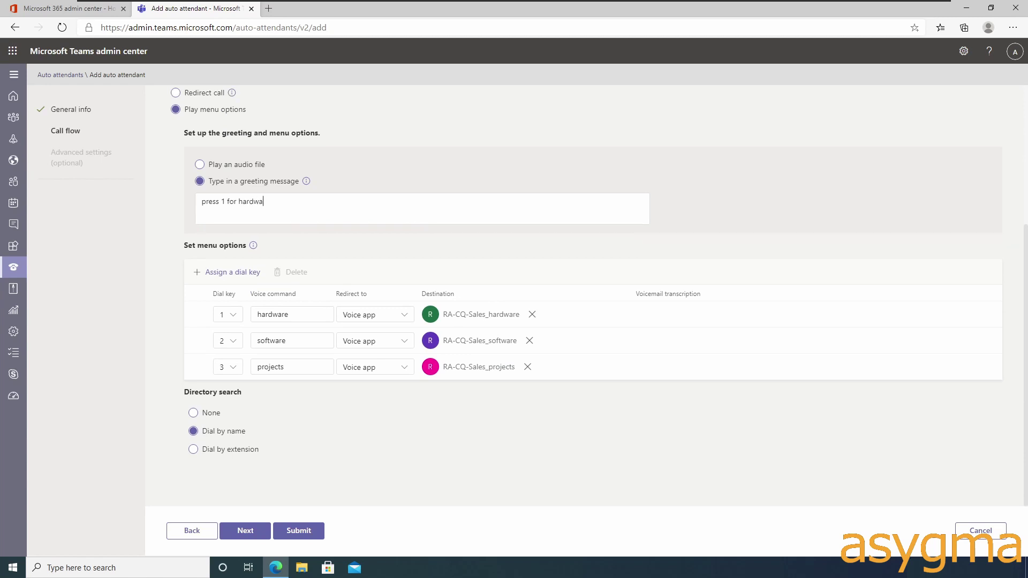
type("software and 3 for projec")
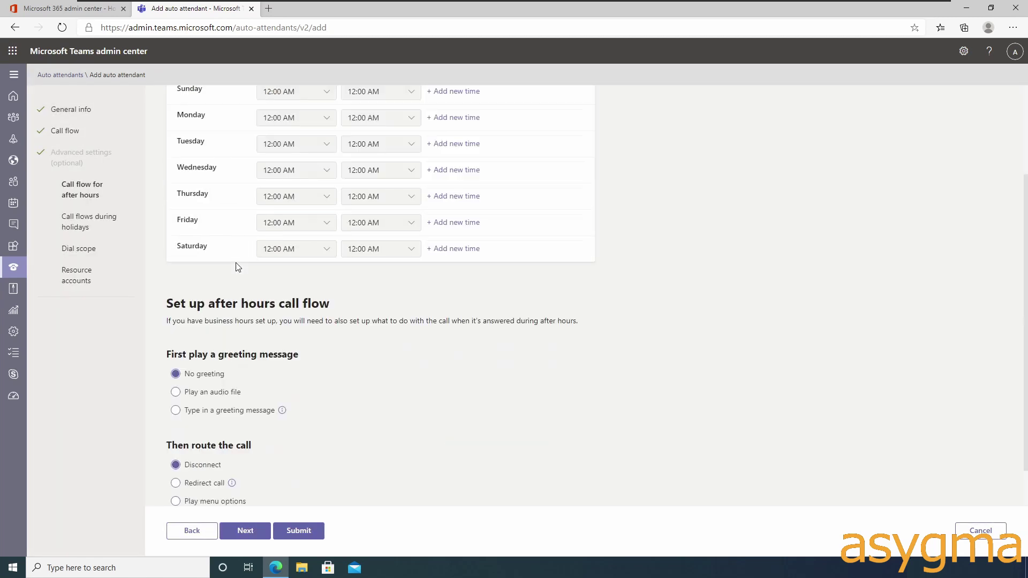
scroll(234, 266, "down", 2)
left_click(245, 531)
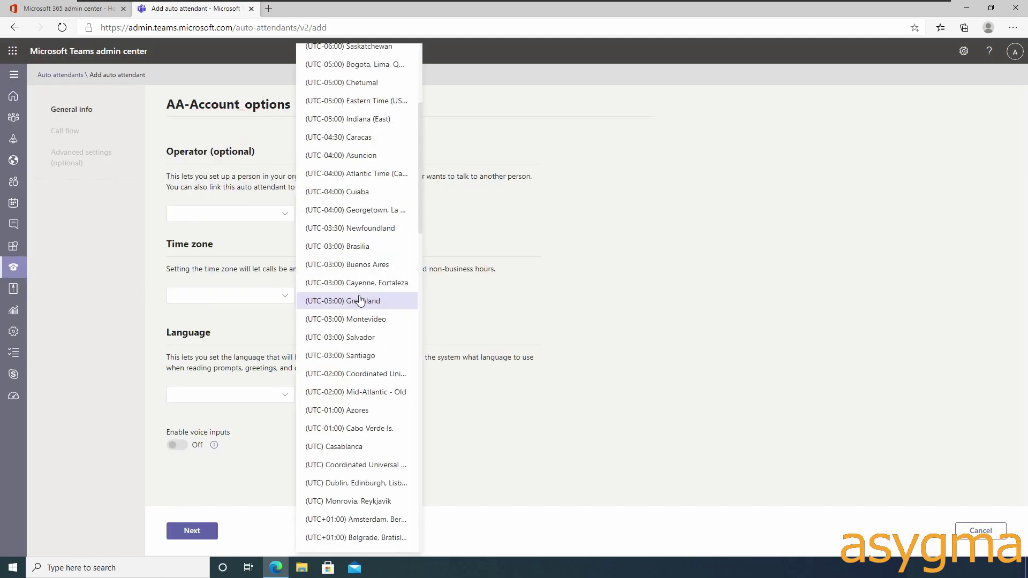
Create the AA-Account_options auto attendant with a typed menu greeting and the resource account RA-AA-Account_options, and submit it.
left_click(199, 532)
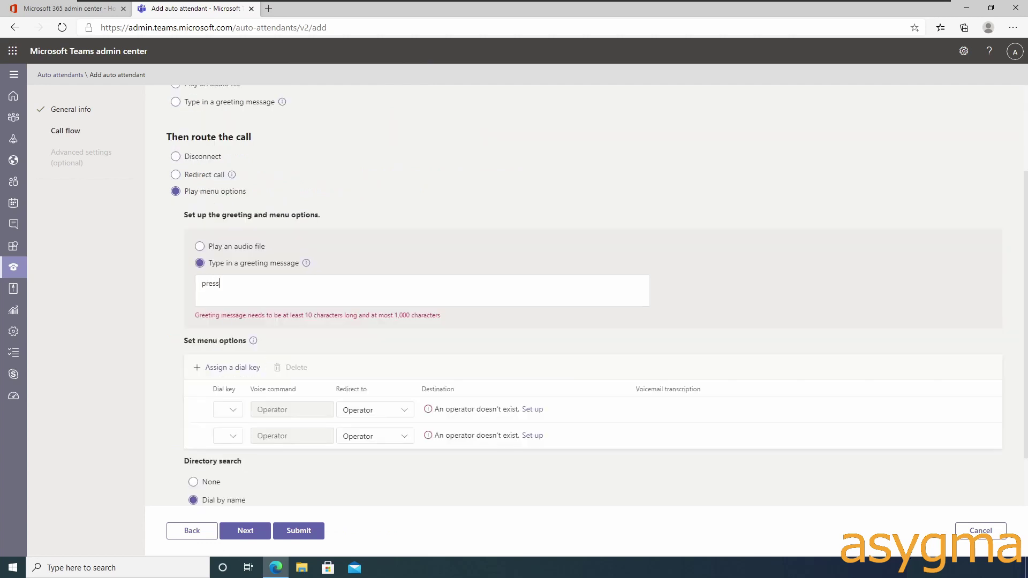
type("for payable")
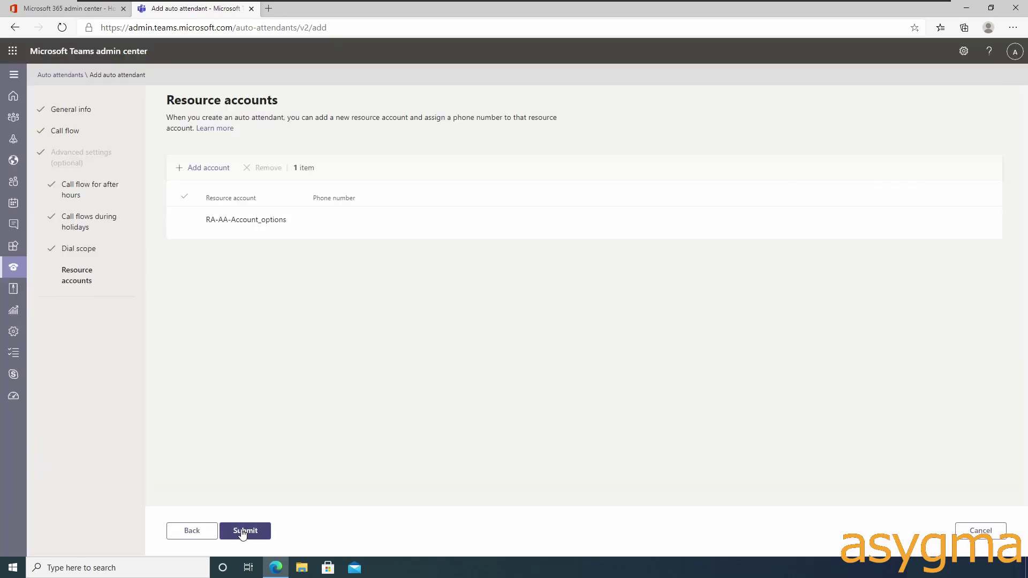
left_click(245, 531)
Start an auto attendant named AA-Main_switchboard with the UTC Dublin/Edinburgh time zone, English (United Kingdom) and voice inputs enabled.
left_click(187, 186)
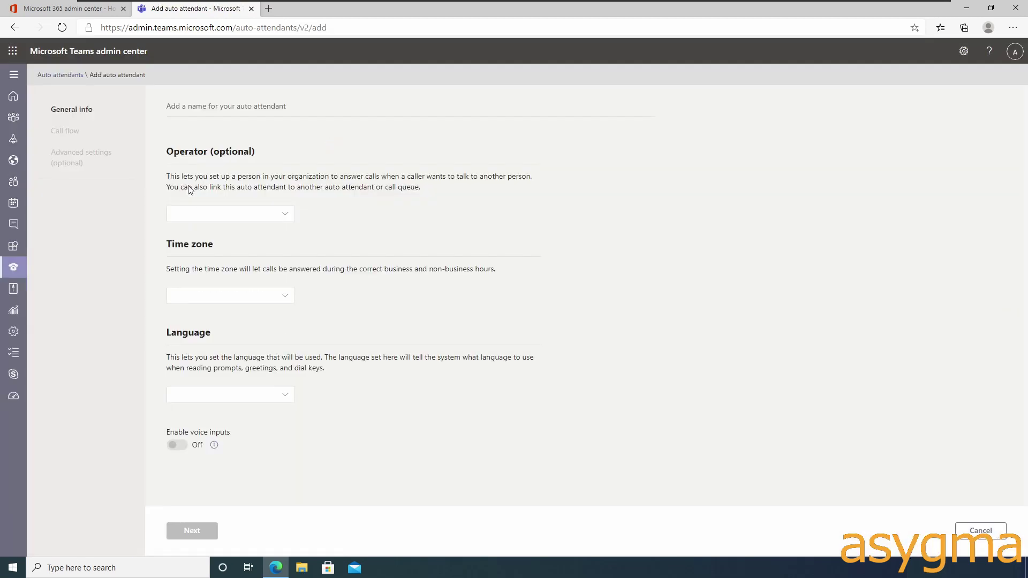
type("AA-Main_switchboard")
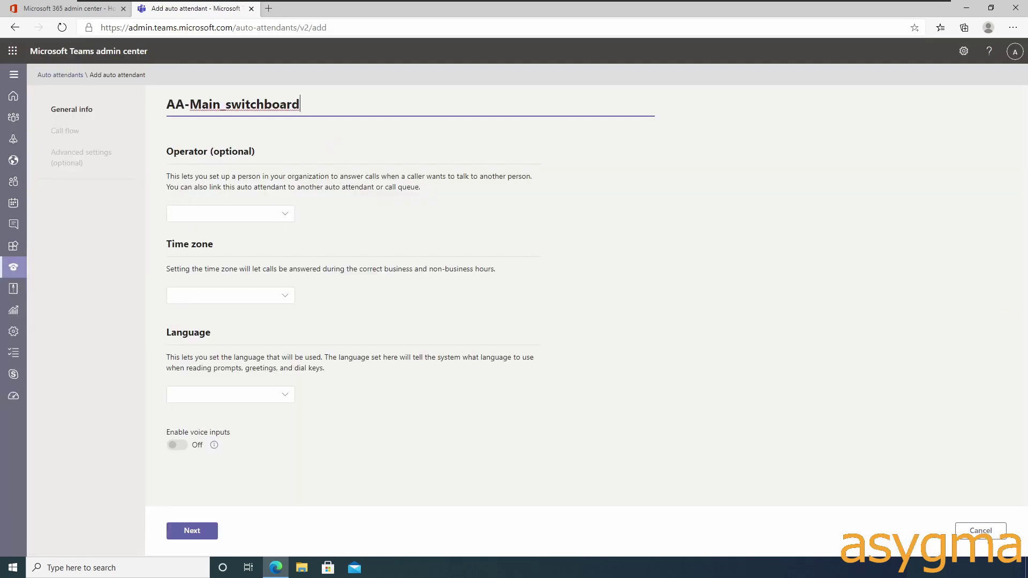
left_click(203, 294)
left_click(356, 256)
left_click(179, 446)
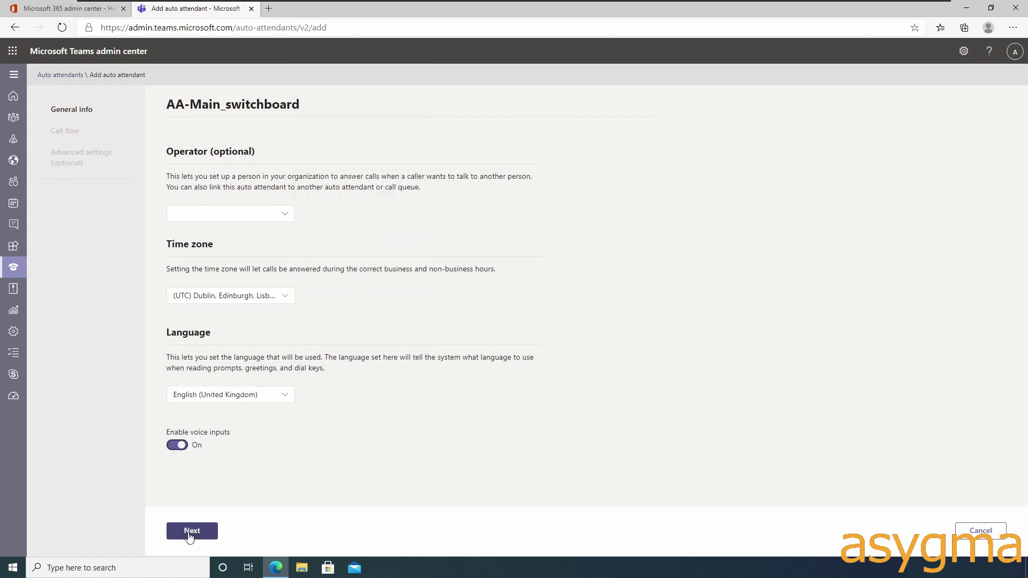
left_click(192, 530)
Set the greeting "Welcome to Asygma" and play menu options with the prompt "Press 1 for support, 2 for sales and 3 for accounts".
left_click(203, 228)
type("Welcome to Asygma")
left_click(219, 366)
left_click(200, 484)
scroll(536, 374, "down", 3)
type("Press 1 for support, 2 for sales and 3 for accounts")
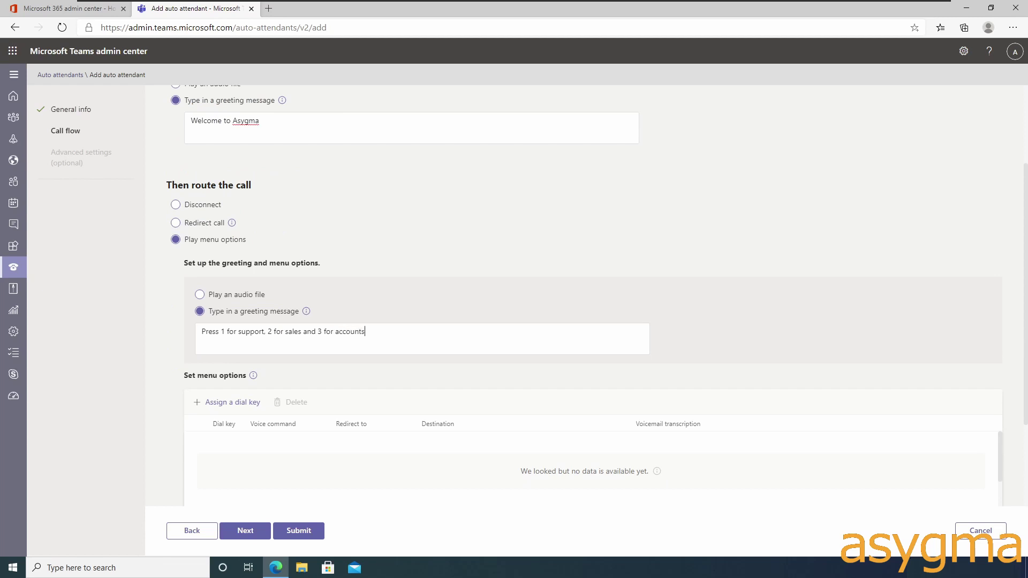
Add four dial key rows and extend the menu prompt with "or for to speak to the operator".
left_click(240, 402)
scroll(240, 402, "down", 1)
left_click(227, 341)
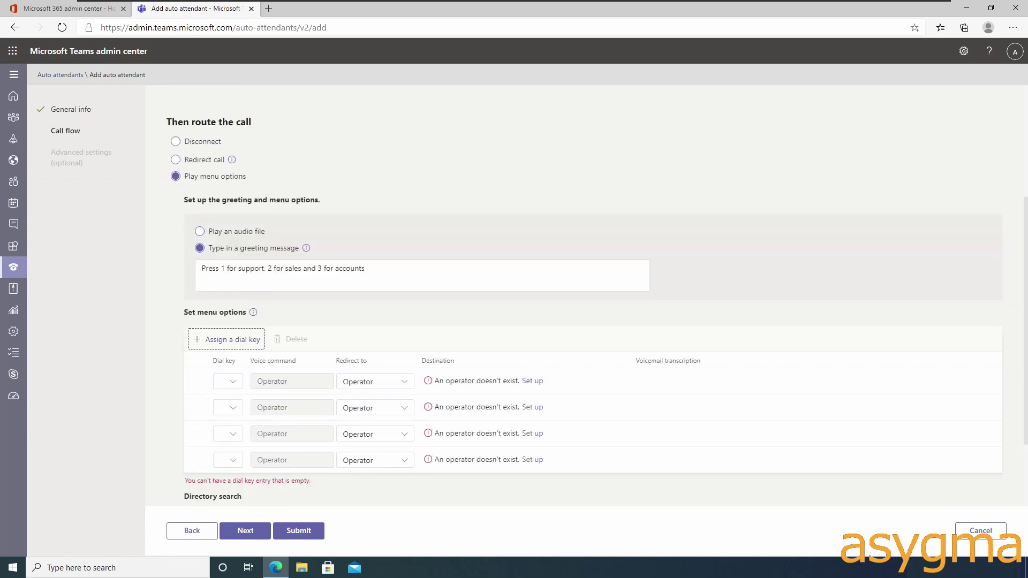
type("or for to speak to the operator")
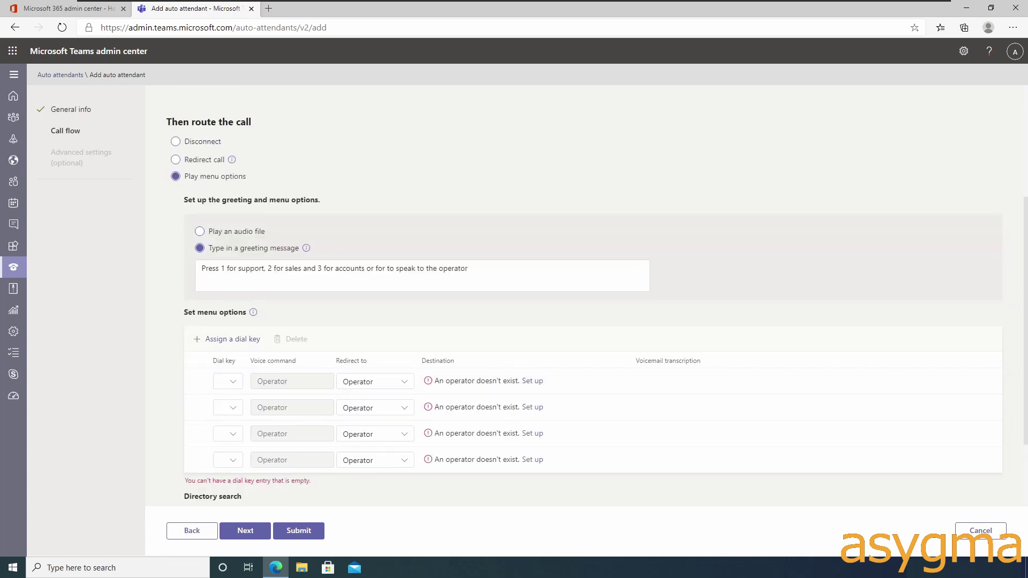
Assign dial keys 1 to 4 to the menu rows and redirect each one to a voice app.
left_click(233, 382)
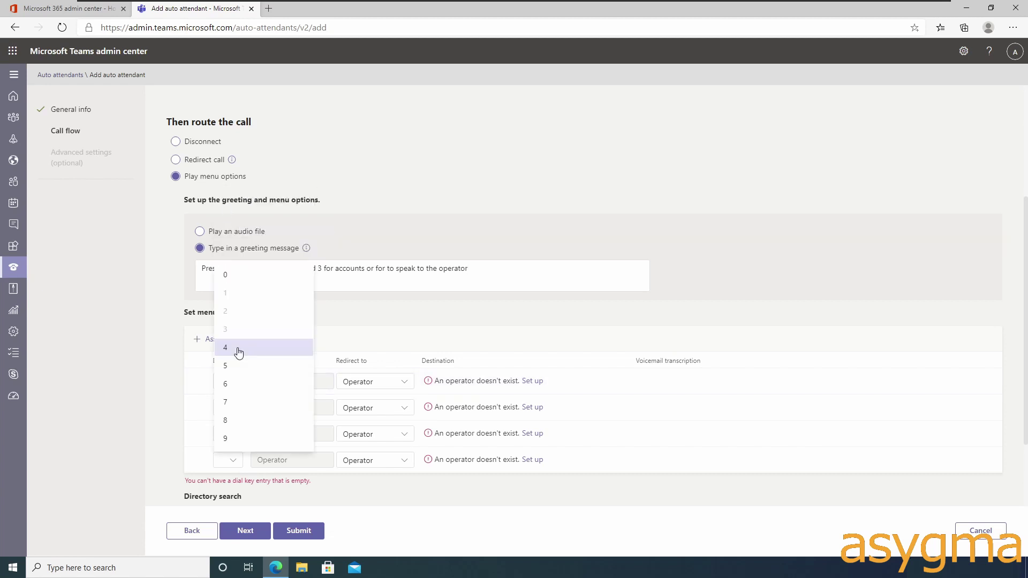
left_click(239, 352)
left_click(374, 381)
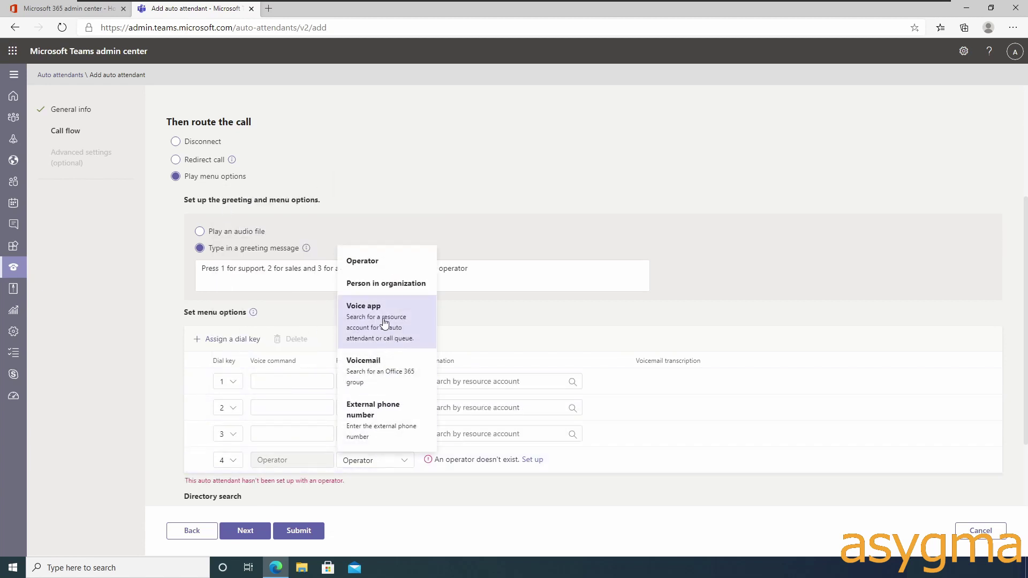
left_click(384, 322)
Enter the voice commands support, sales, accounts and operator for dial keys 1 to 4, keeping Voice app as the operator redirect.
left_click(292, 382)
type("support")
left_click(292, 407)
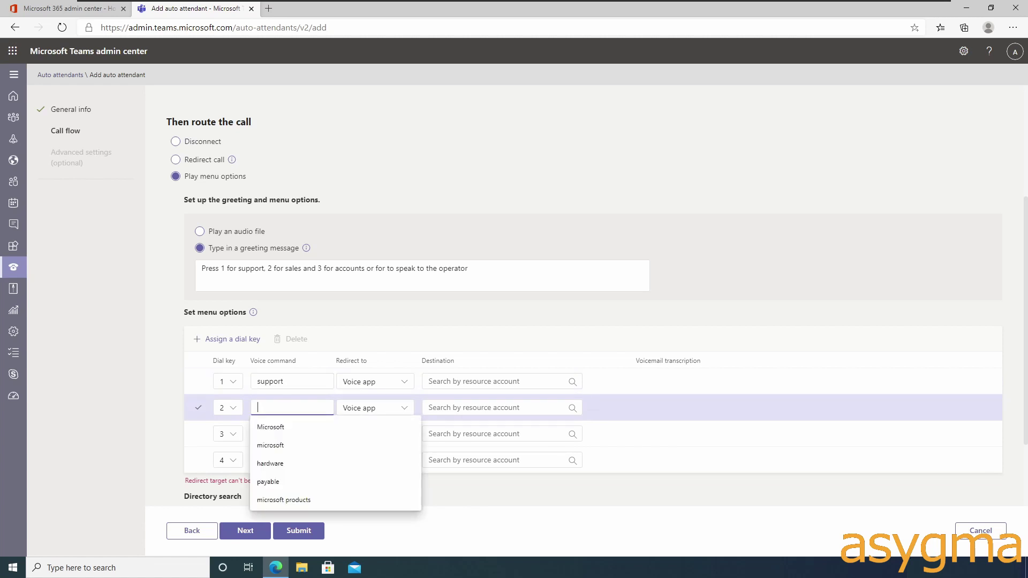
type("sales")
left_click(292, 433)
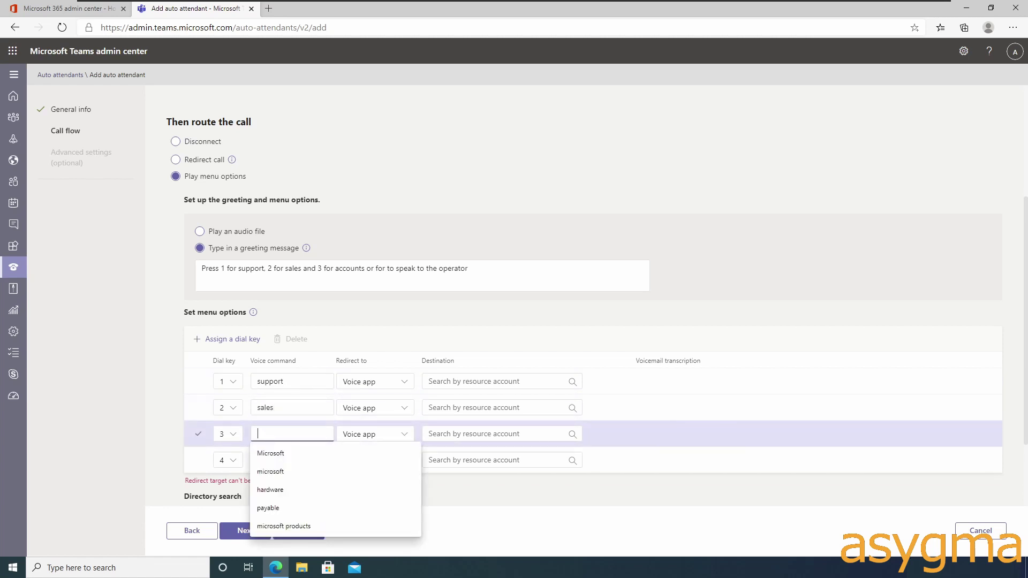
type("accounts")
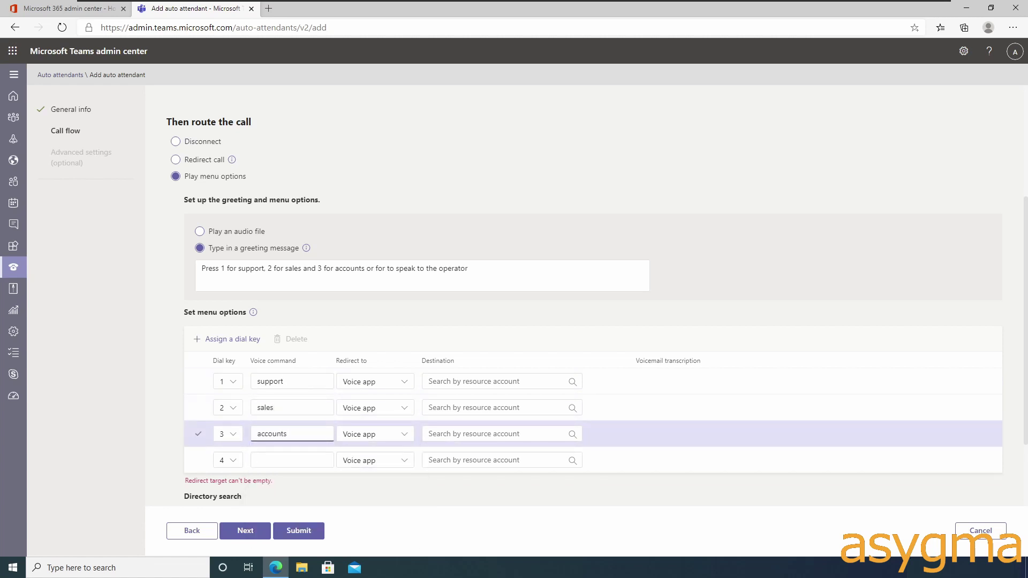
left_click(274, 460)
type("operator")
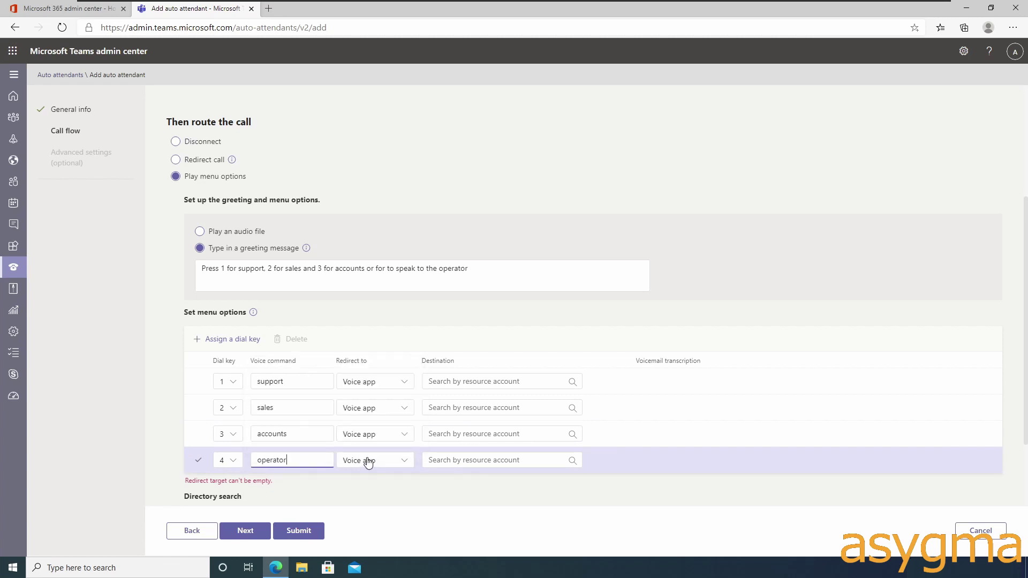
left_click(368, 460)
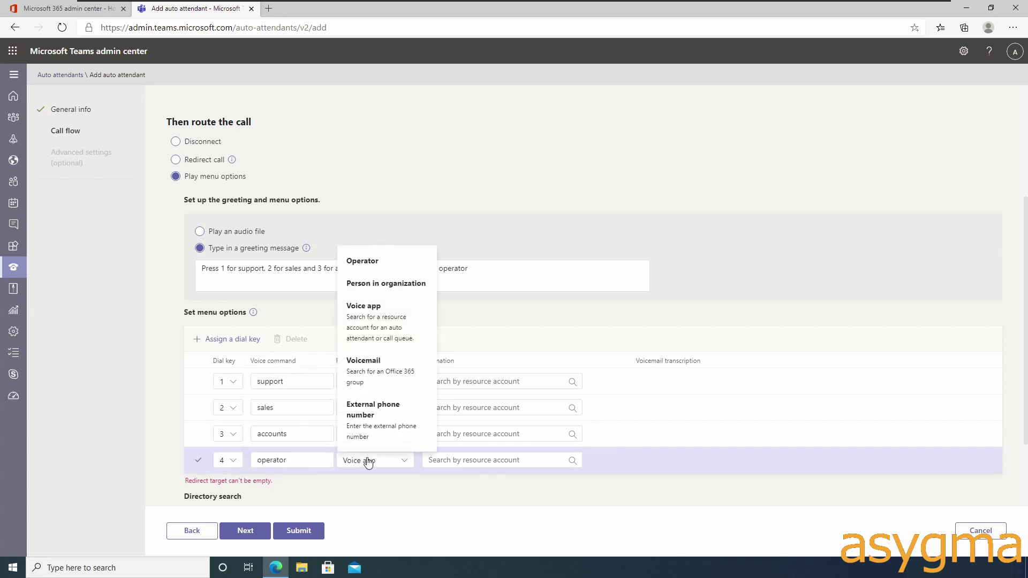
left_click(540, 209)
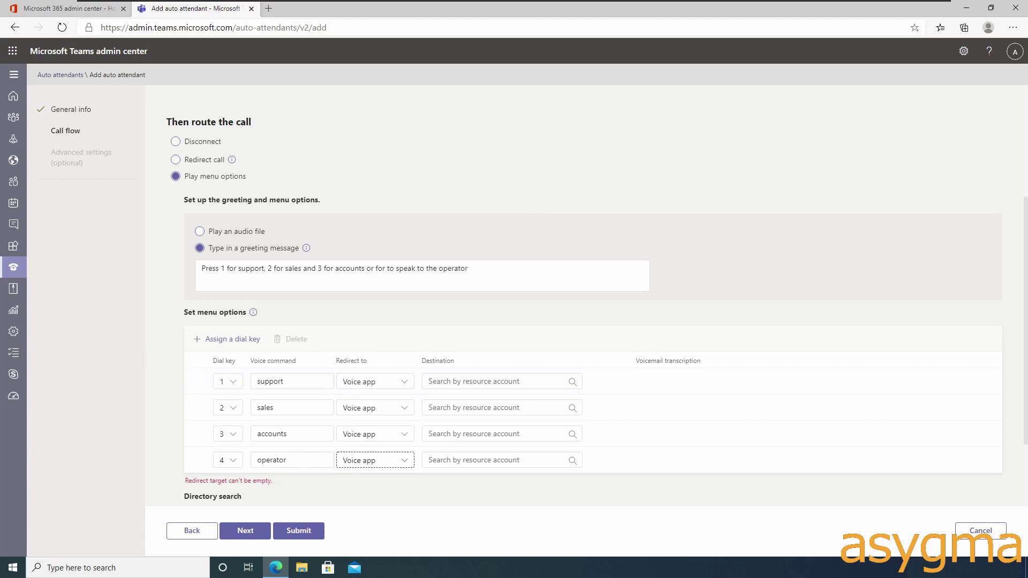
Set the destinations of keys 1 to 4 to RA-AA-Support_options, RA-AA-Sales_options, RA-AA-Account_options and RA-QC-Operators, and continue to after hours.
left_click(496, 381)
type("RA-AA-Support_options")
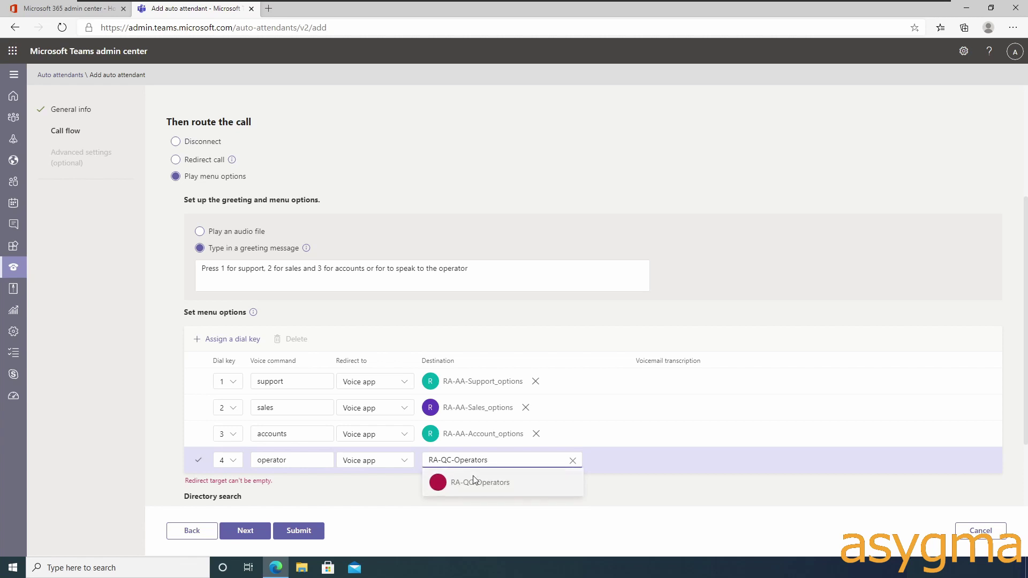
left_click(473, 477)
scroll(321, 498, "down", 2)
left_click(245, 532)
Set the after-hours greeting to "We are closed, sorry!" and redirect those calls to the voicemail group's voicemail with transcription on.
scroll(359, 420, "down", 3)
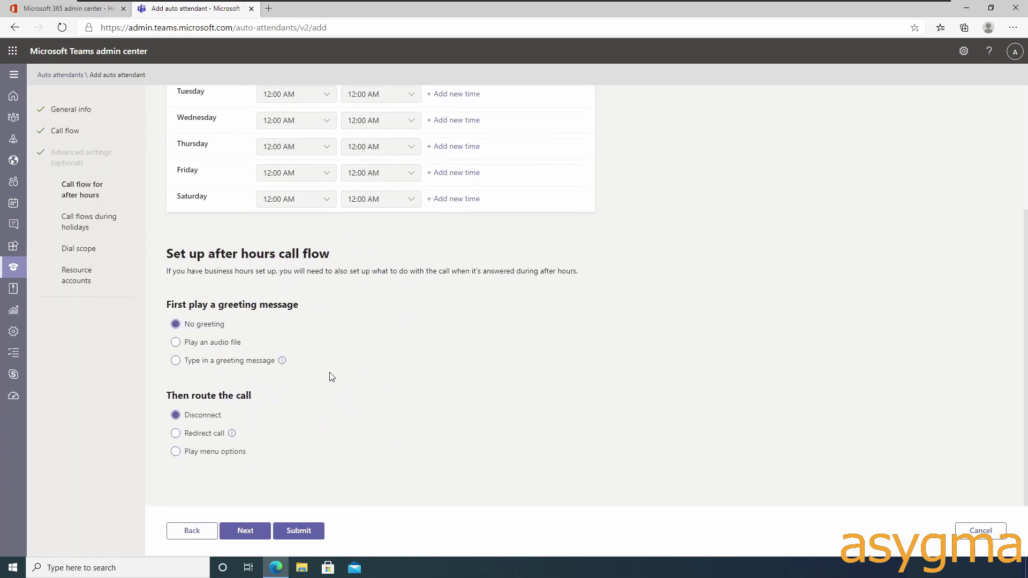
left_click(220, 361)
type("We are closed, sorry!")
scroll(175, 456, "down", 1)
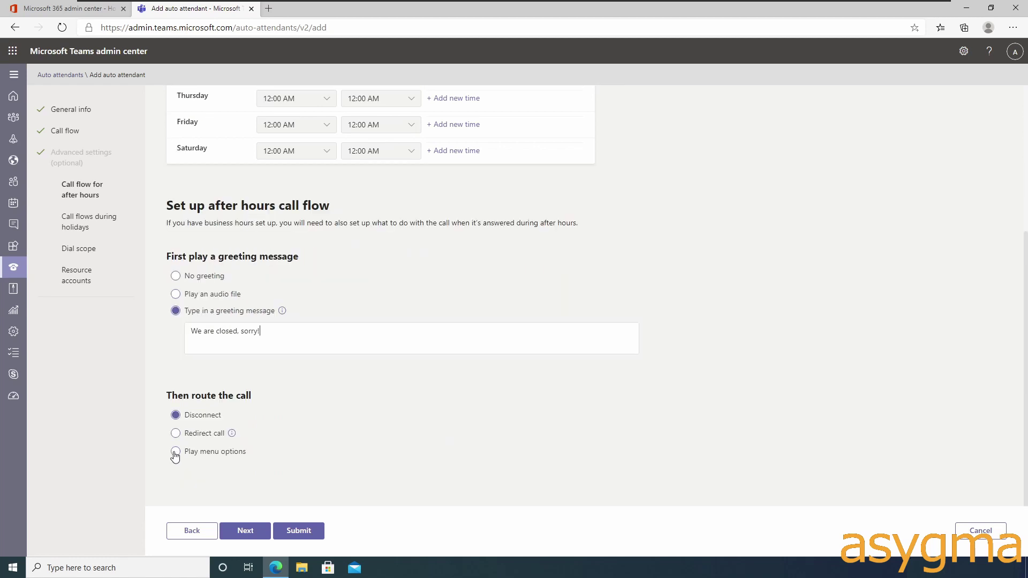
left_click(175, 452)
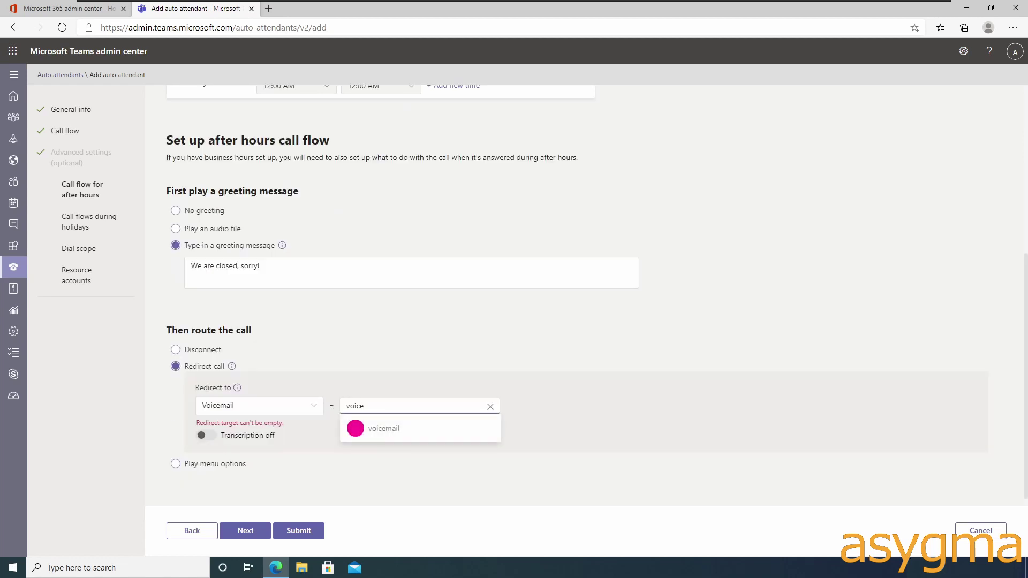
left_click(384, 426)
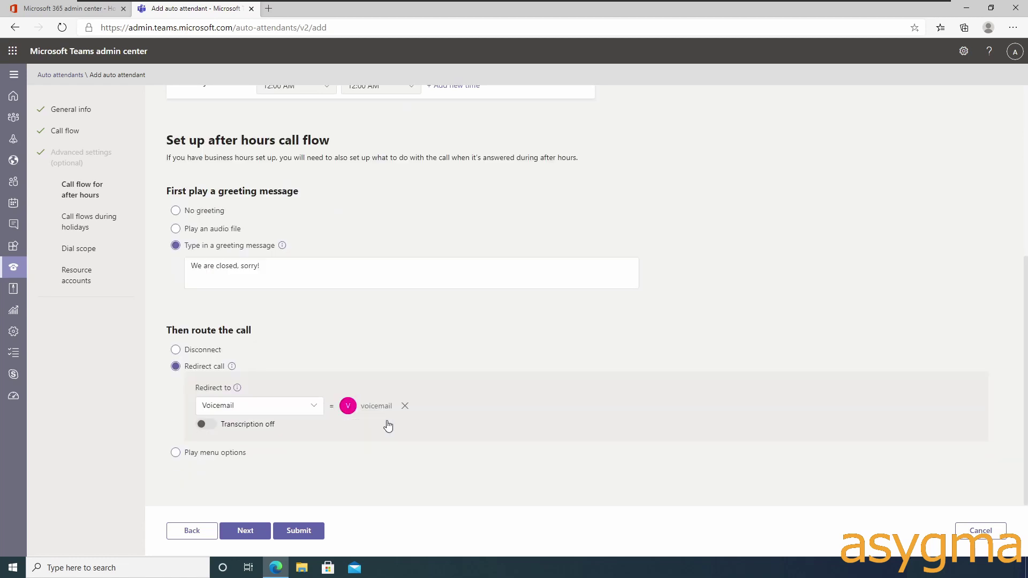
left_click(205, 424)
left_click(244, 531)
Save a "holiday" call setting for holyday 1 redirecting to the voicemail group with transcription on, and continue to the resource accounts.
left_click(190, 192)
type("holiday")
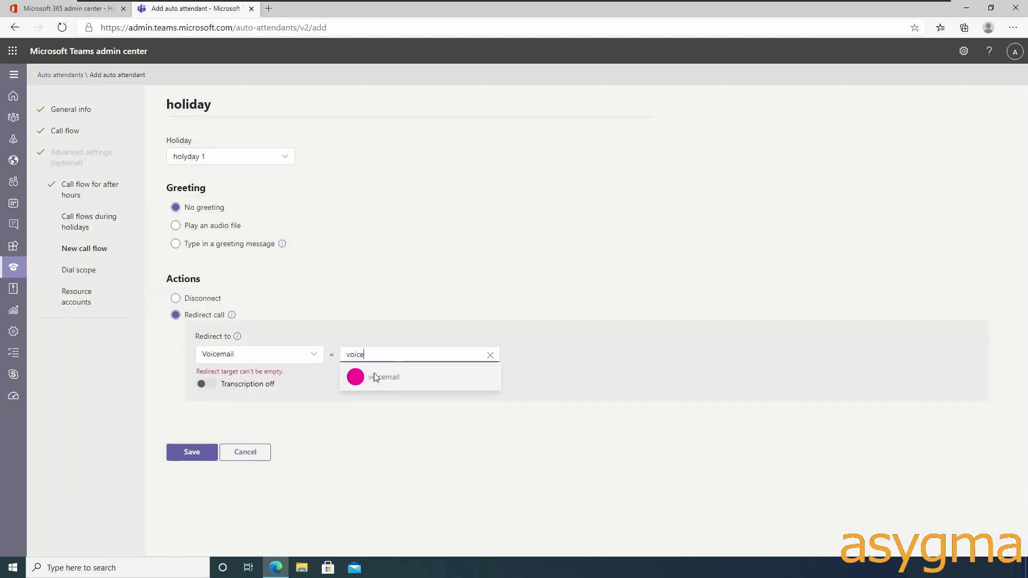
left_click(376, 376)
left_click(205, 373)
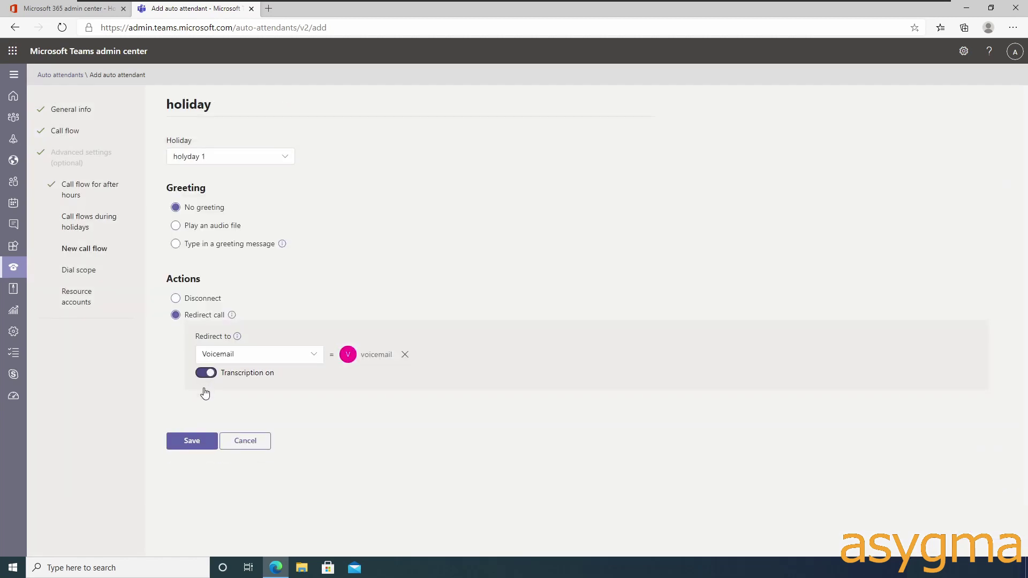
left_click(193, 442)
left_click(245, 532)
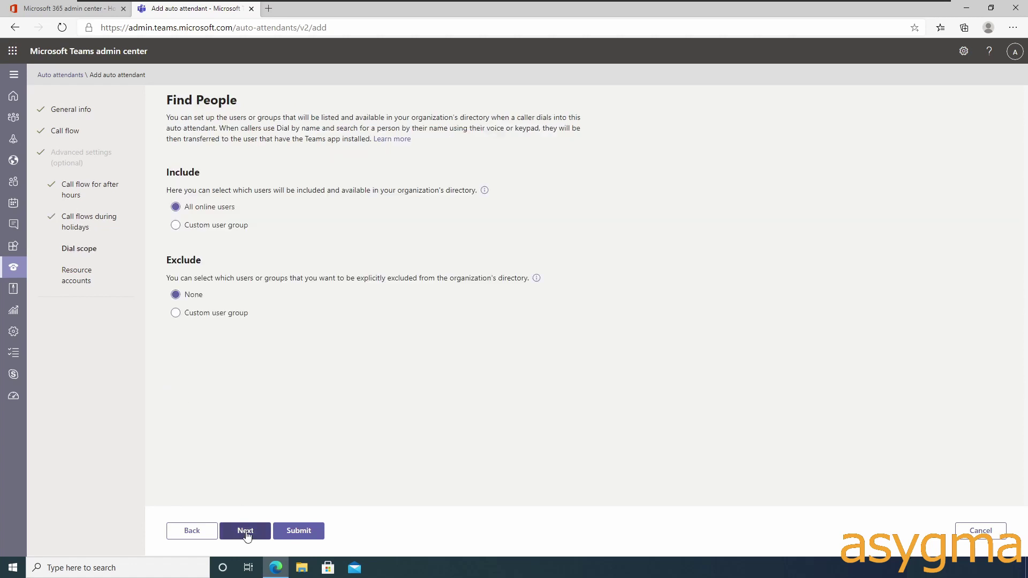
left_click(246, 532)
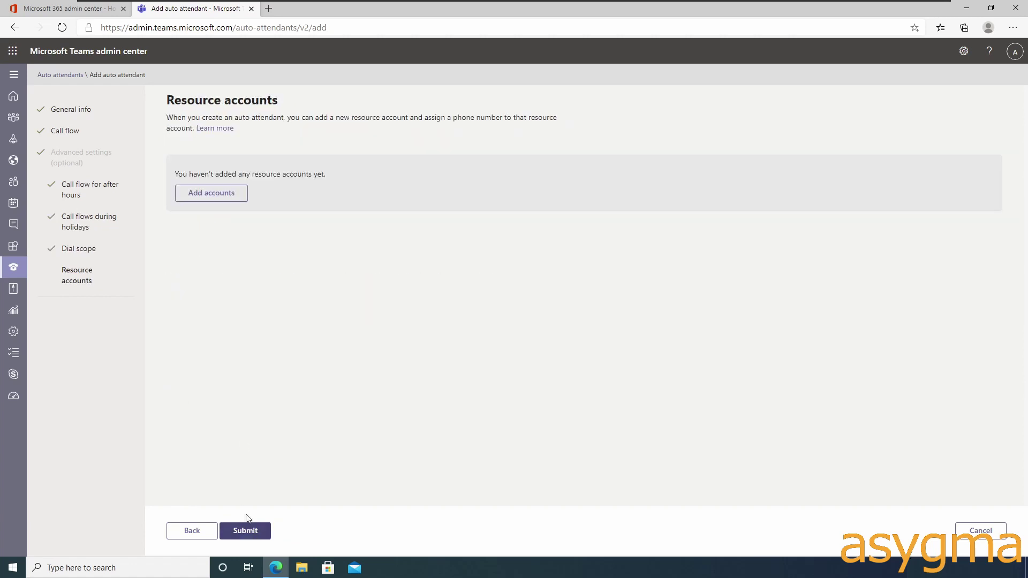
Add the three RA-AA-Main_switchboard resource accounts to the auto attendant and submit it.
left_click(212, 194)
type("RA-AA-Main_switchboard")
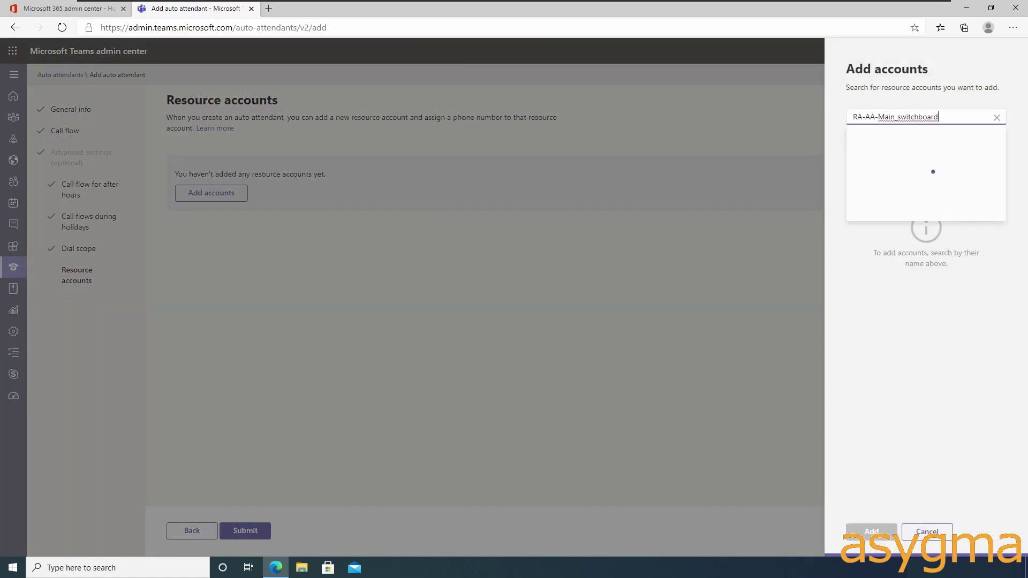
left_click(972, 136)
left_click(975, 138)
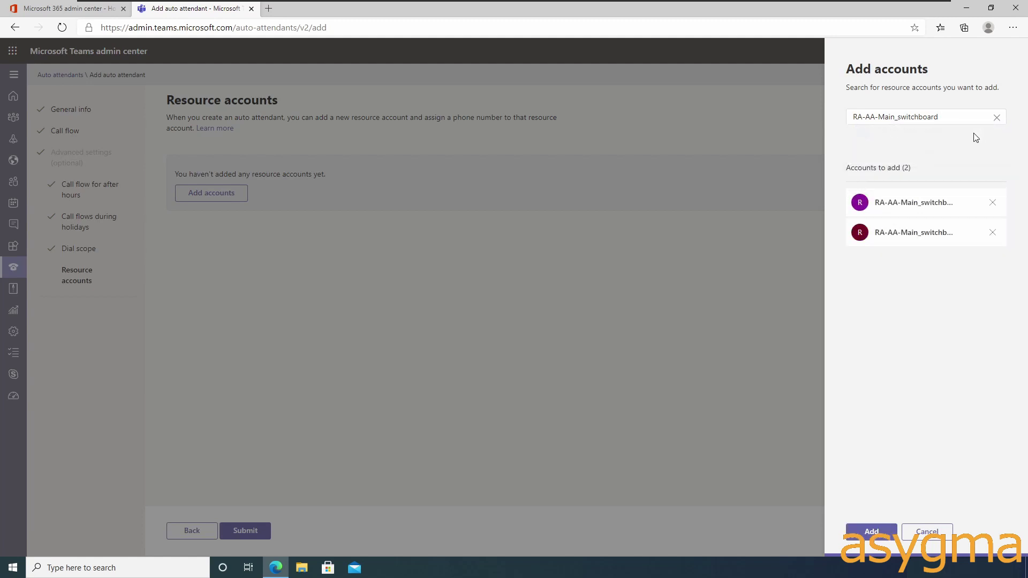
left_click(980, 137)
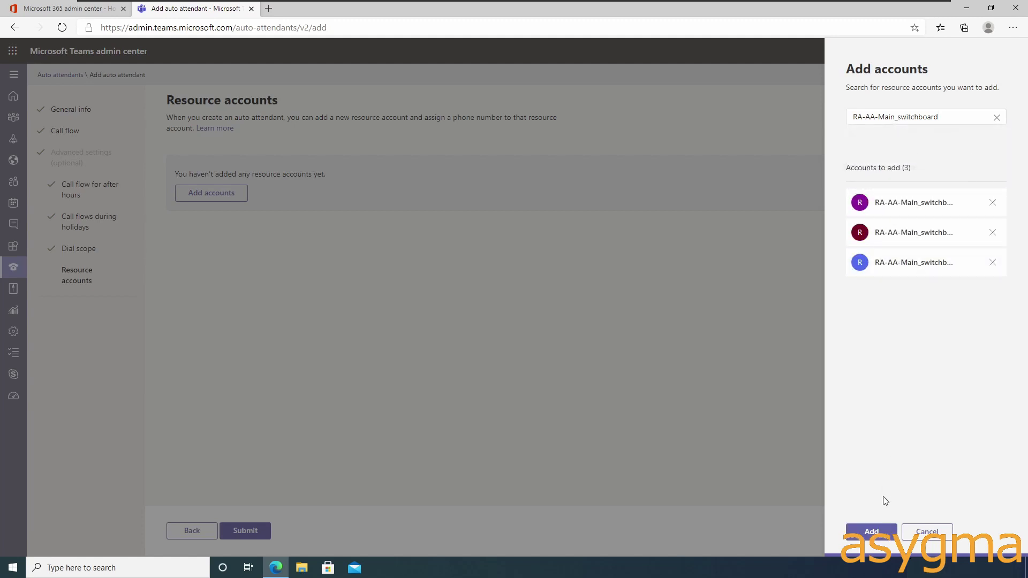
left_click(873, 532)
left_click(245, 531)
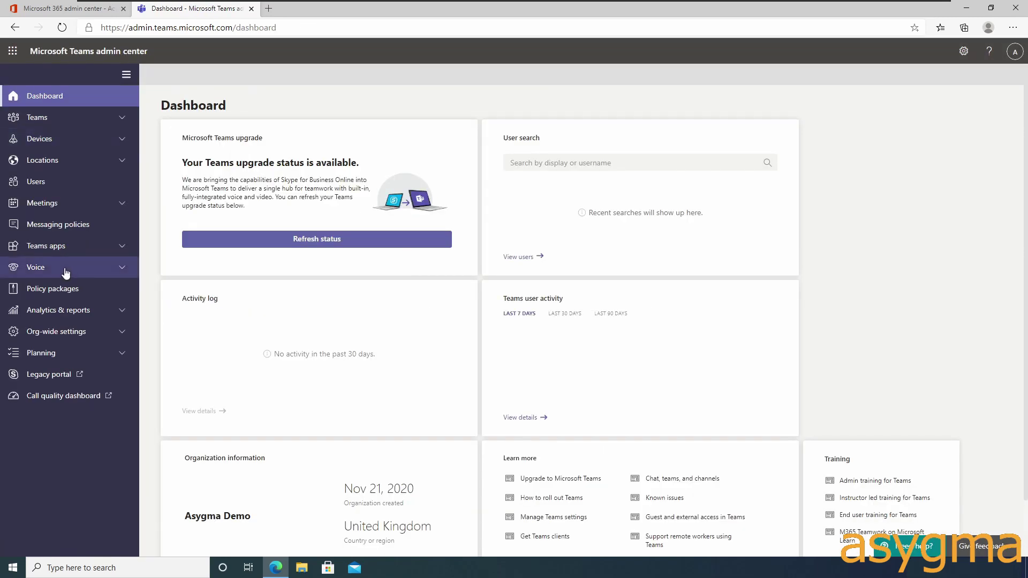
Start a port request from the voice phone numbers page and continue past the introductory requirements.
left_click(65, 269)
left_click(76, 295)
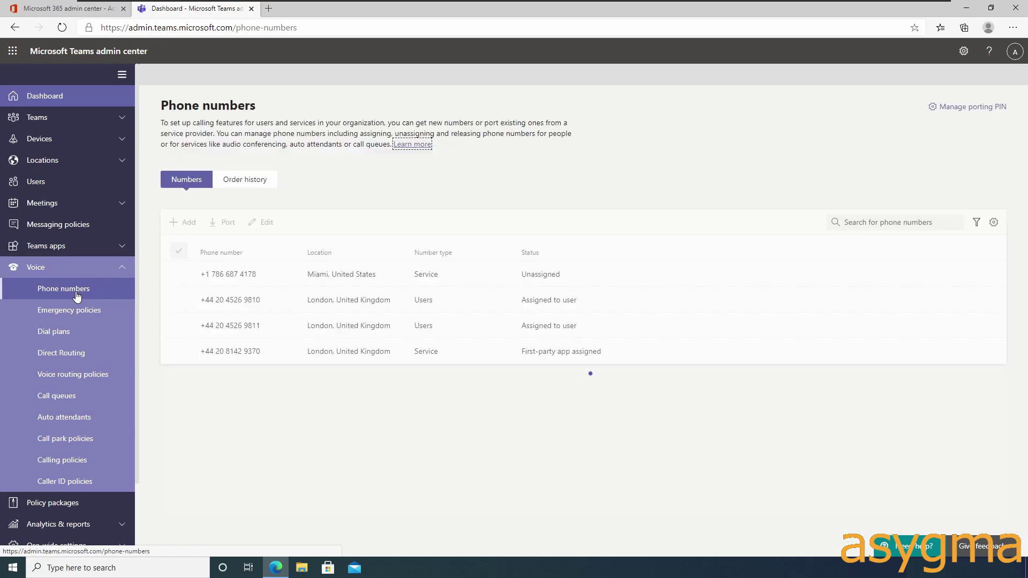
left_click(222, 222)
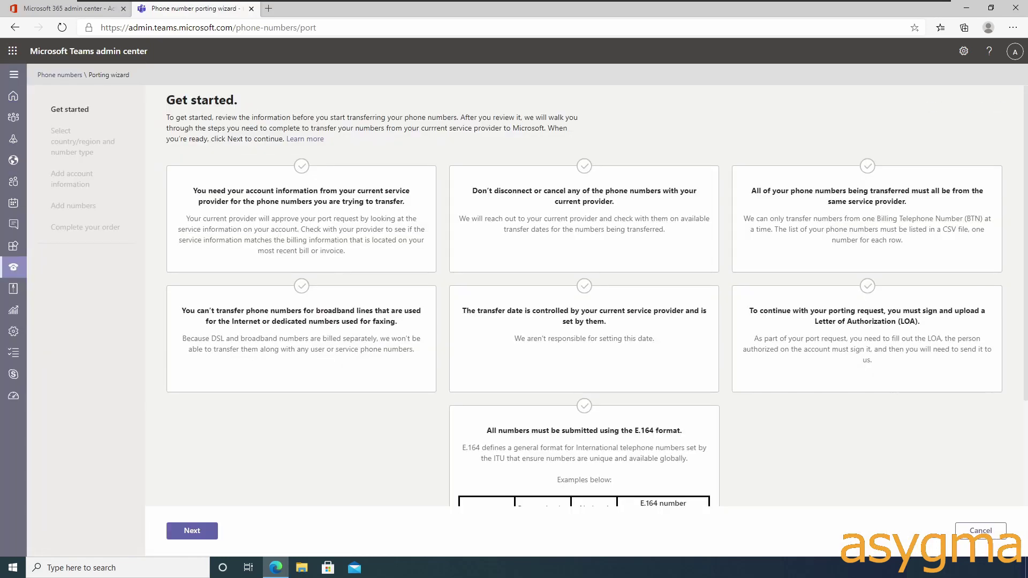
scroll(236, 374, "down", 3)
left_click(192, 531)
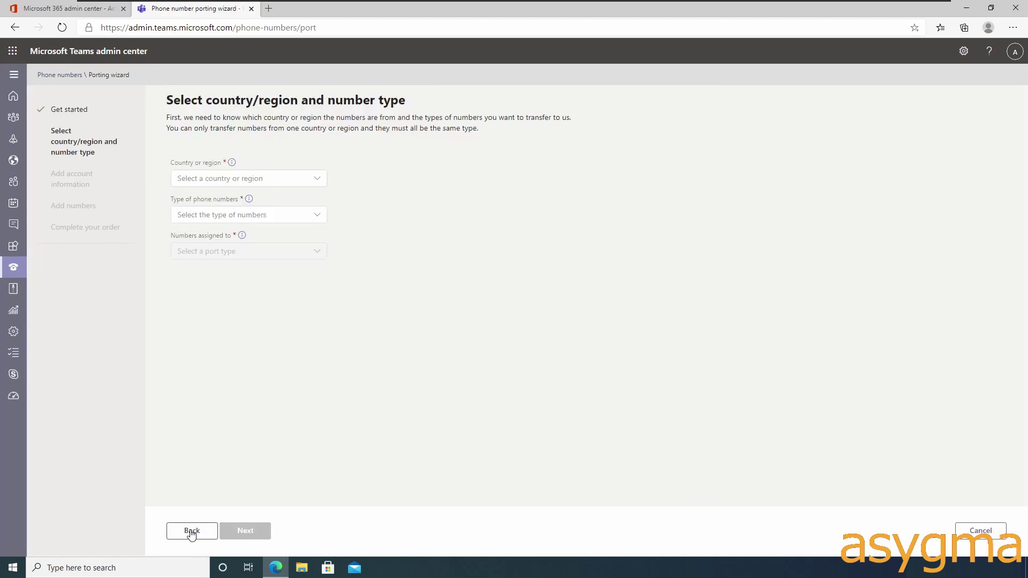
Set the port request to United Kingdom (U.K.), Geographic numbers assigned to Users, and continue to the account information.
left_click(230, 181)
left_click(259, 454)
left_click(259, 251)
left_click(260, 277)
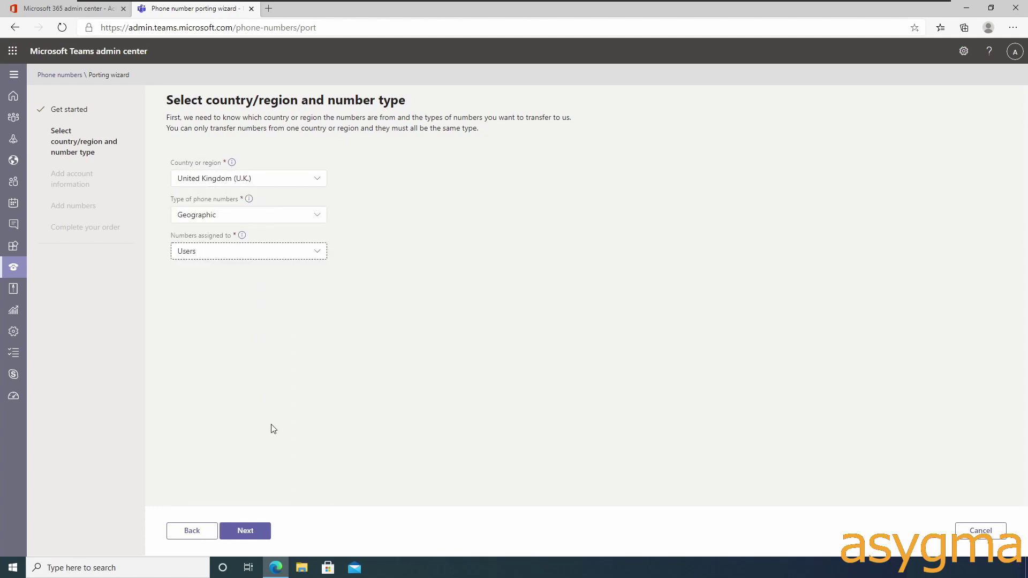
left_click(246, 531)
Name the order "User number range migration", enter the notification email and set the desired transfer date to Mon Dec 14 2020.
type("User num")
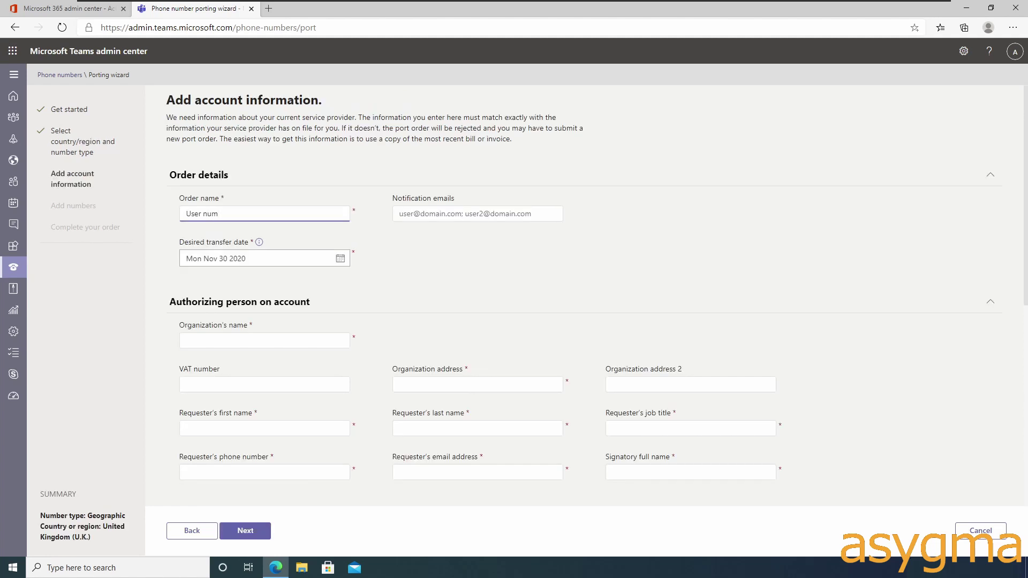
type("ber range m")
left_click(339, 259)
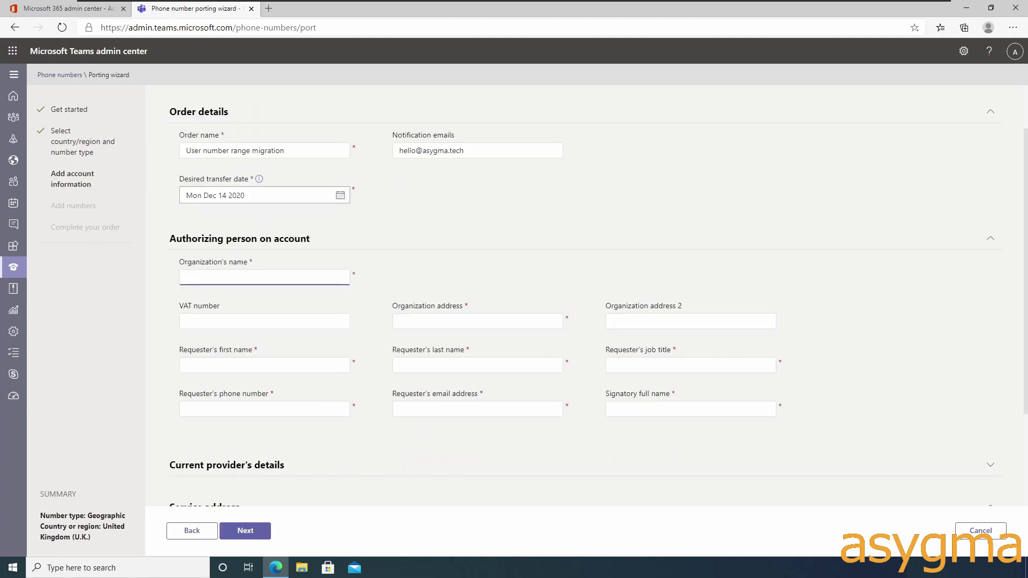
Enter test as the organization's name, both addresses and the job title, and fill in the requester's name, phone, email and signatory full name.
type("test")
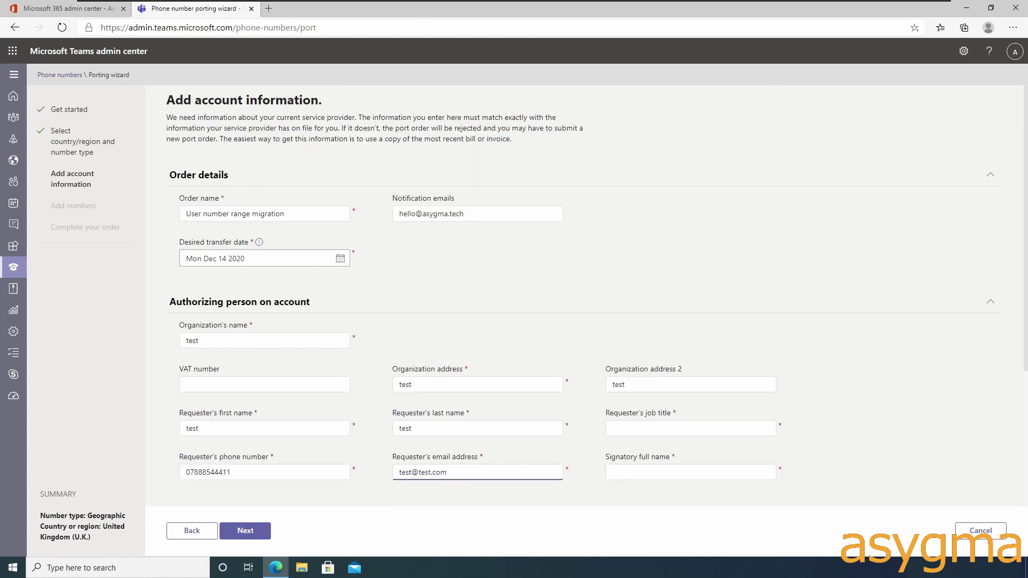
key("Tab")
type("test test")
left_click(627, 429)
type("test")
Fill in the service address with its building name, building number, street, city and postal code, correcting the building name's spelling.
scroll(359, 417, "down", 3)
left_click(343, 420)
type("main buioding")
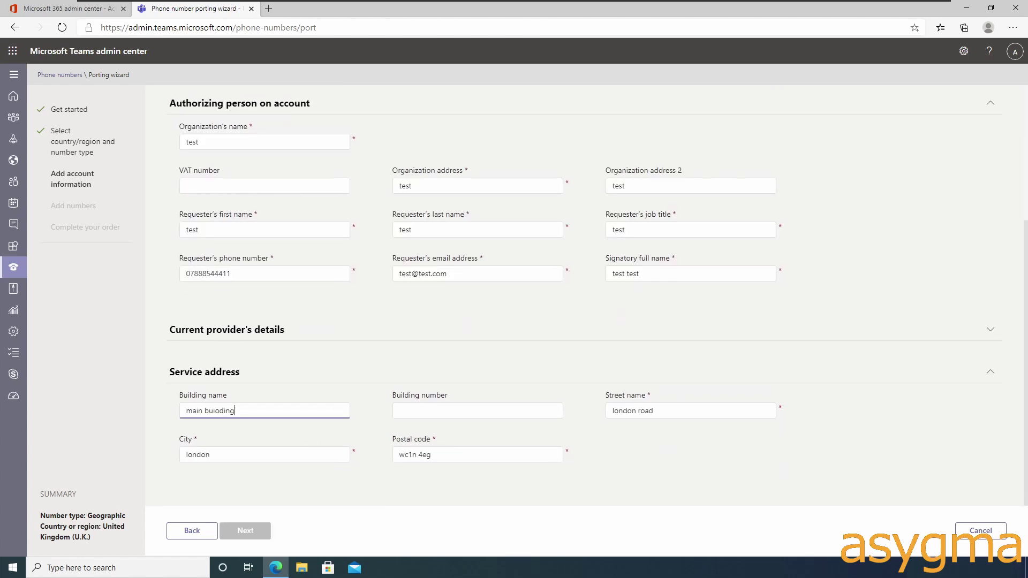
left_click_drag(232, 411, 215, 411)
type("ldi")
left_click(444, 411)
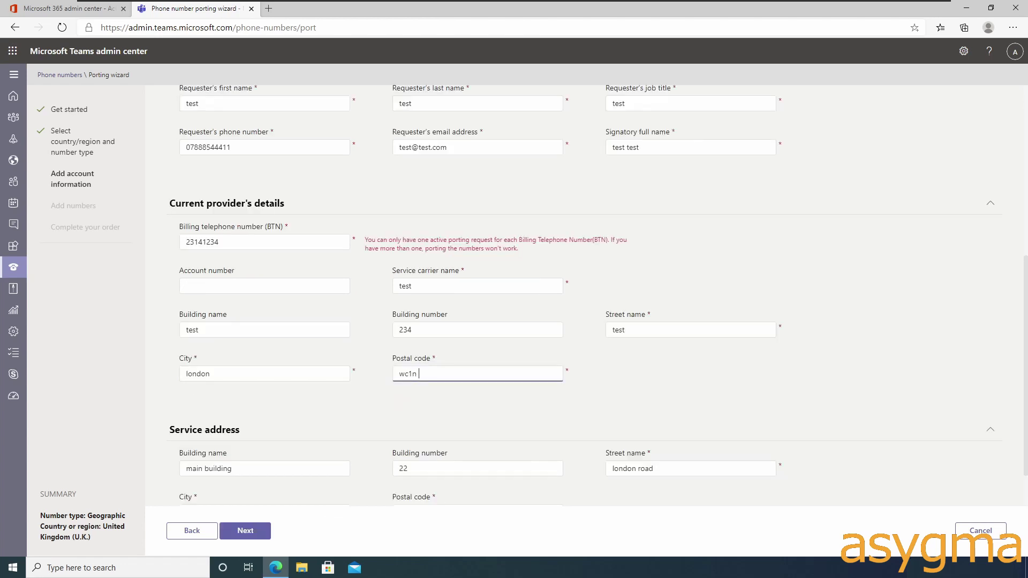